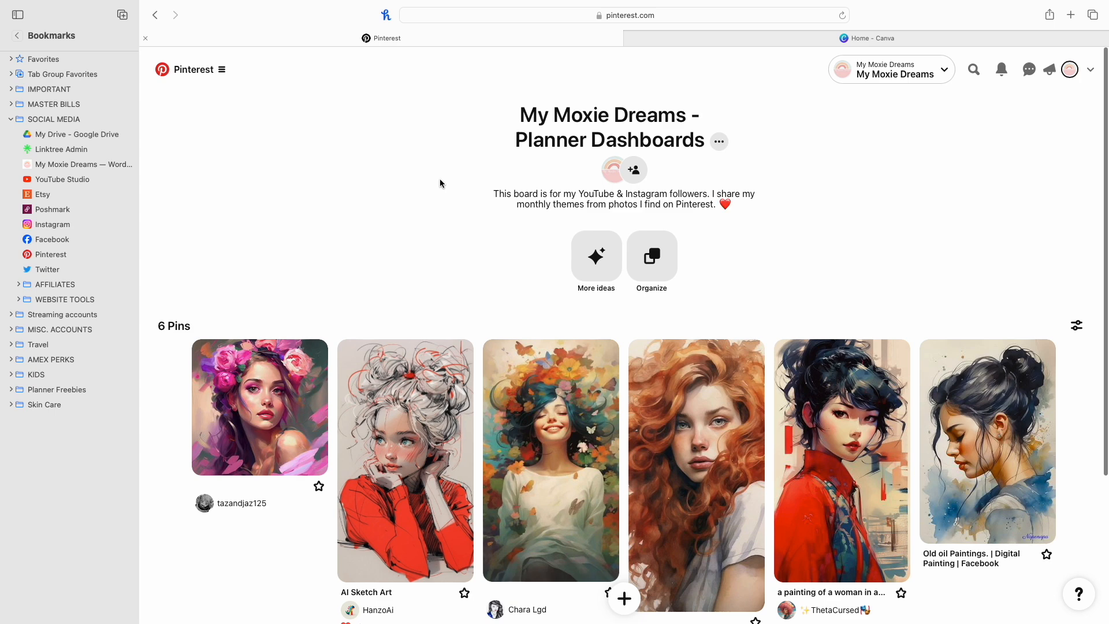
Take the browser window out of full screen so the desktop files are accessible beside the planner dashboards board.
scroll(440, 183, down, 2)
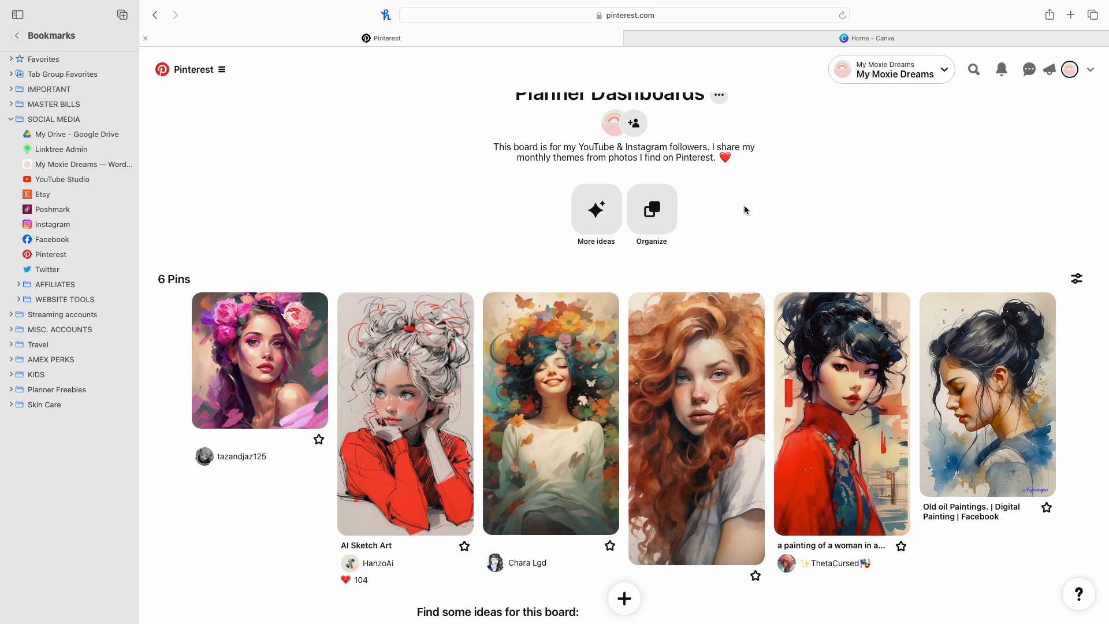
scroll(745, 210, up, 2)
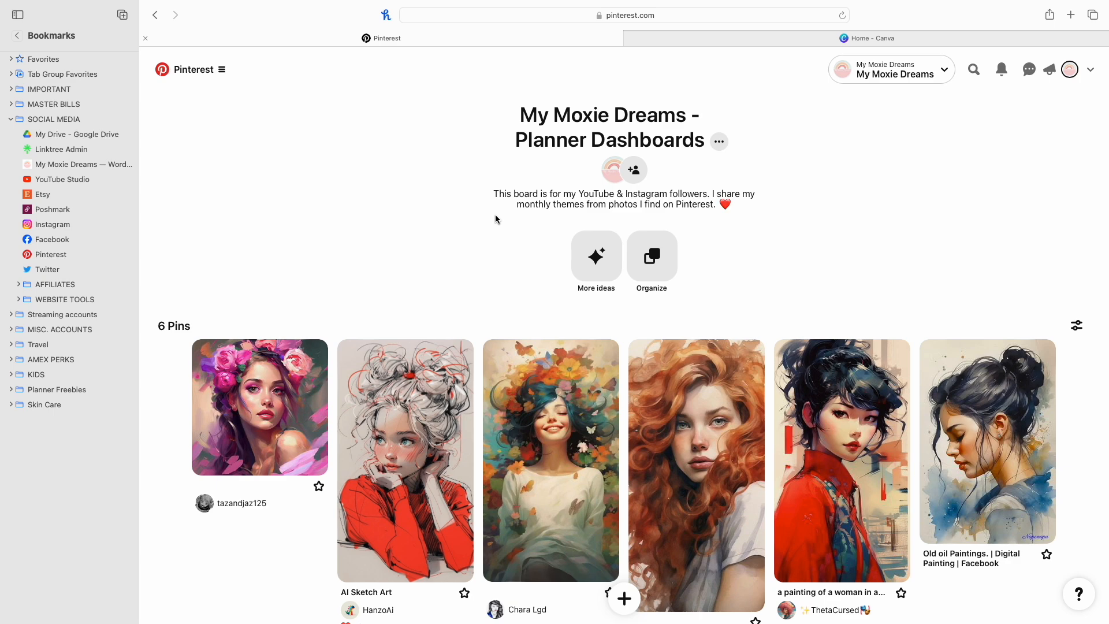
mouse_move(70, 2)
mouse_move(40, 30)
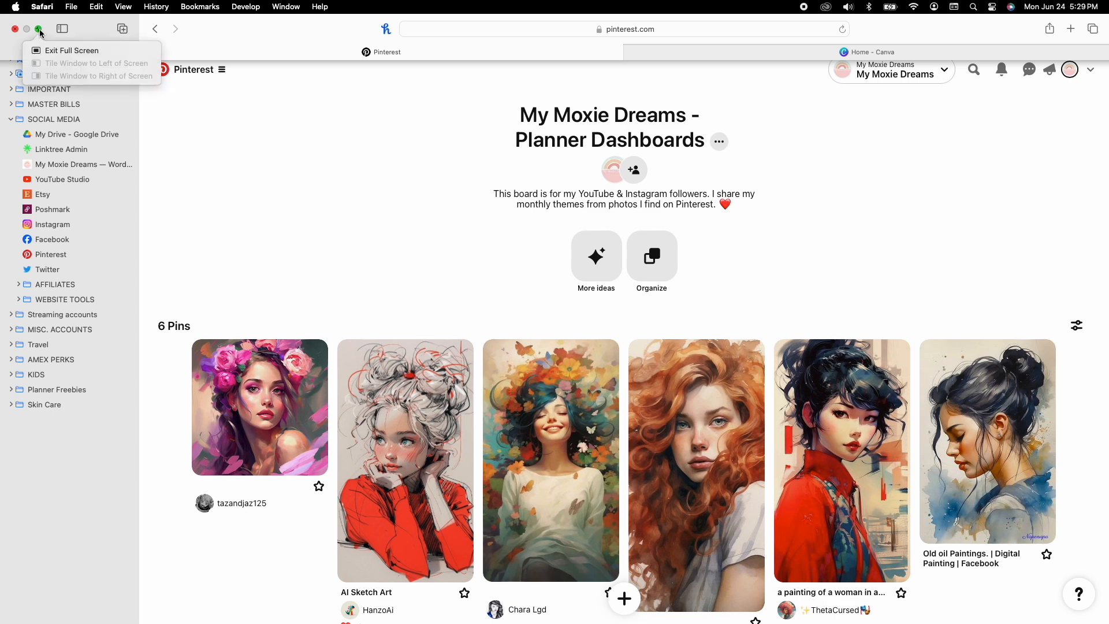
click(39, 30)
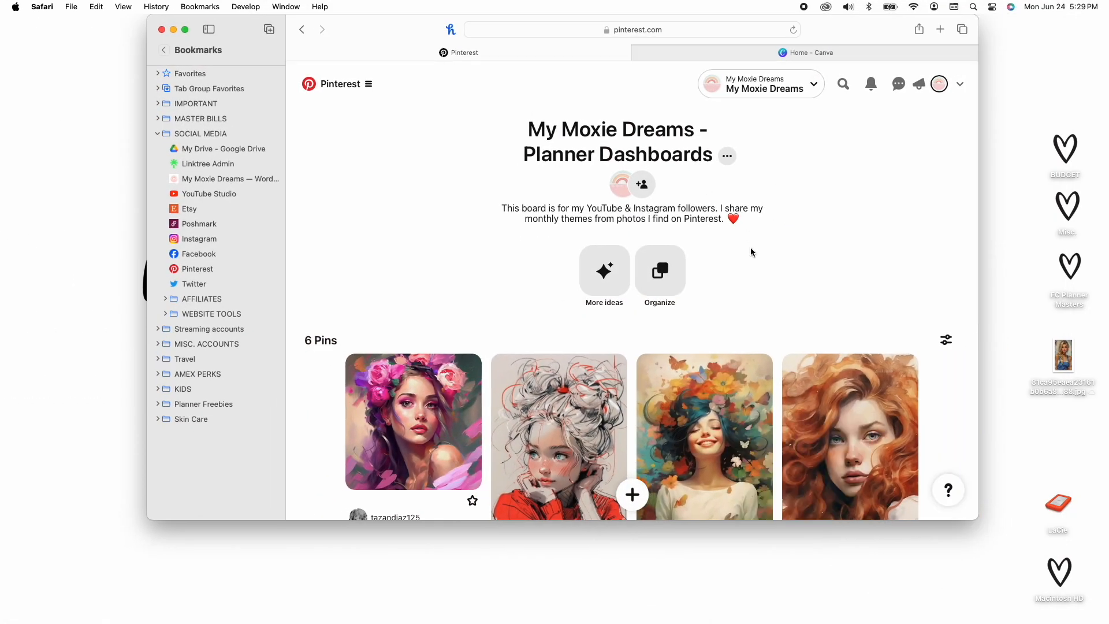
Preview the JPG portrait of the blonde woman saved on the desktop, and close it after viewing.
double_click(1064, 356)
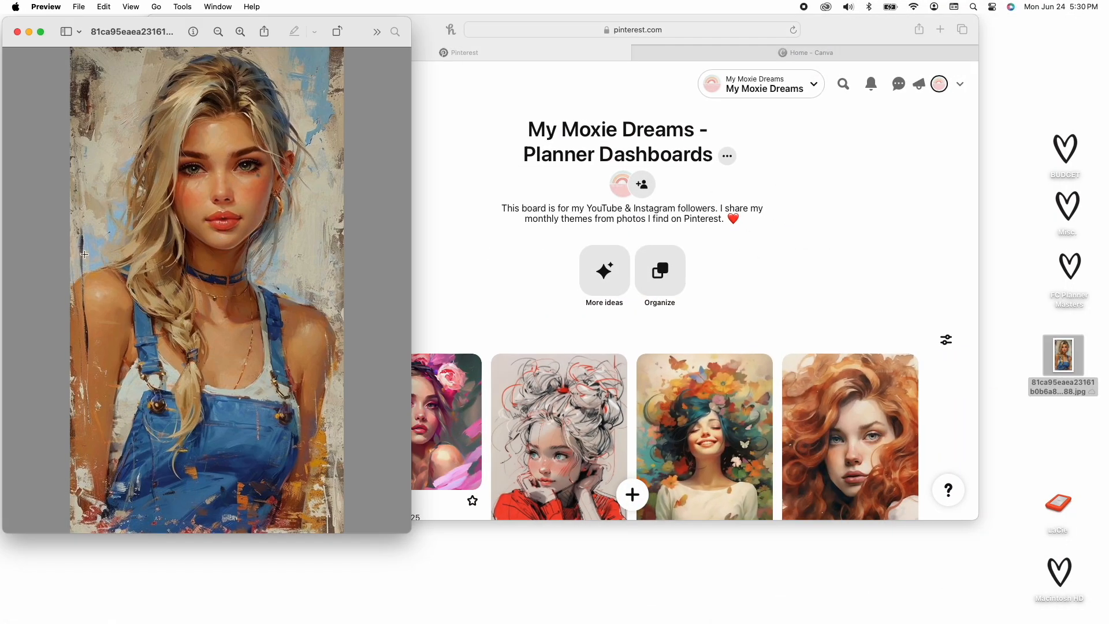
drag(175, 38, 595, 54)
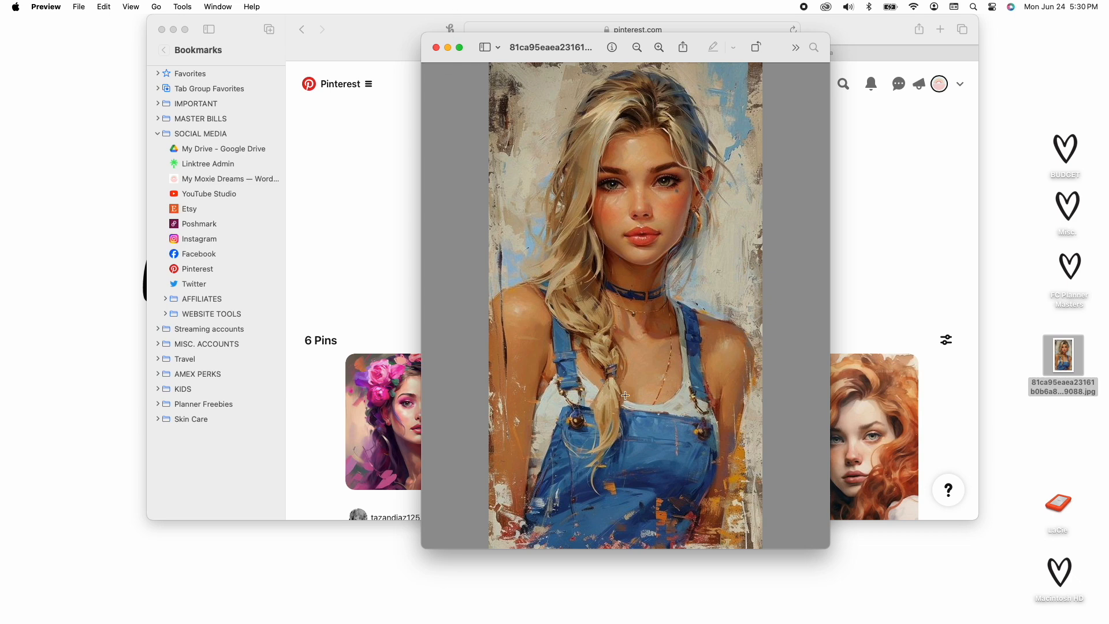
click(436, 48)
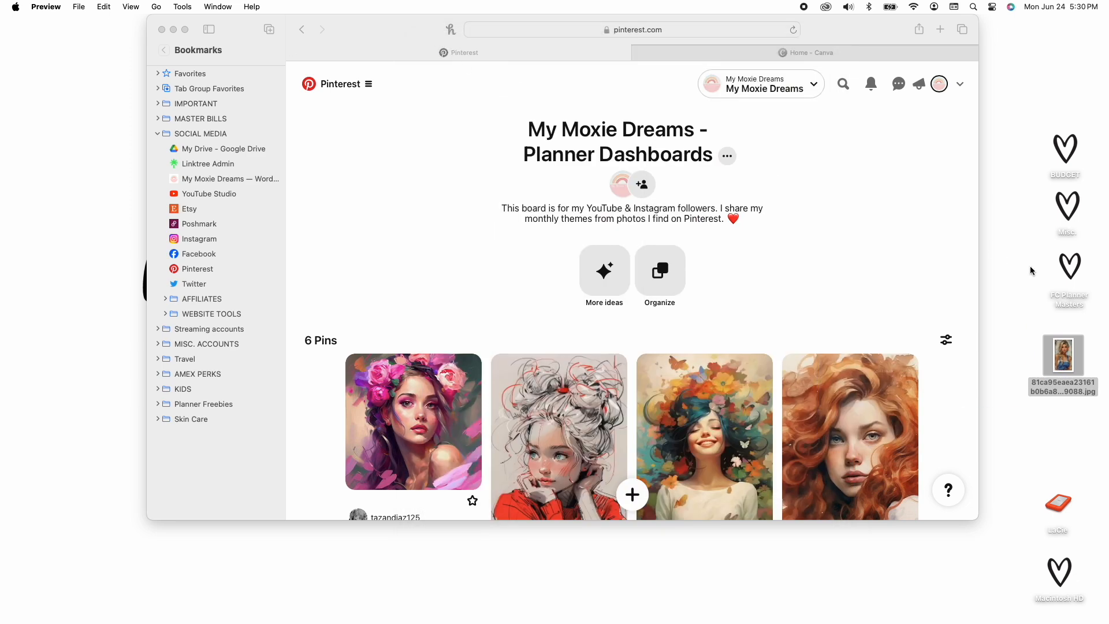
click(1066, 356)
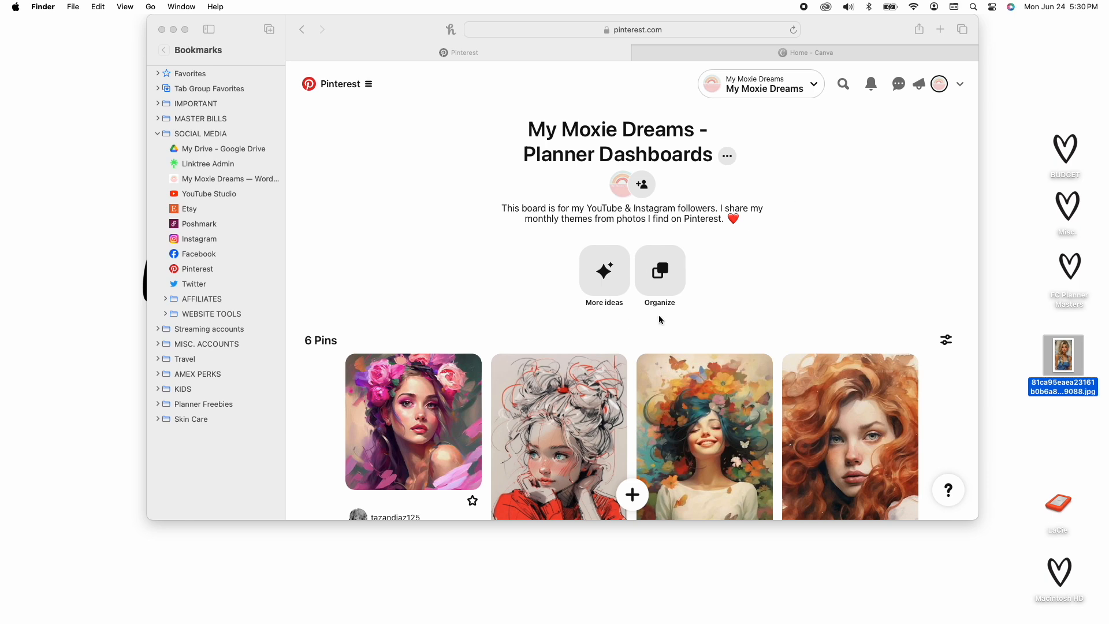
scroll(671, 275, down, 3)
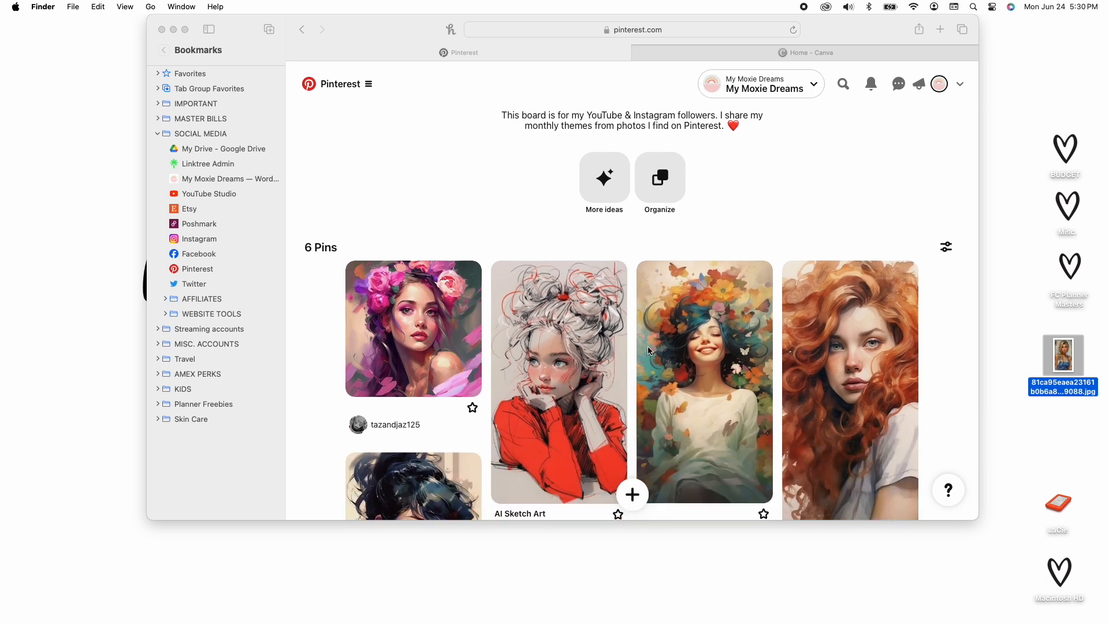
scroll(535, 358, down, 3)
scroll(532, 357, up, 6)
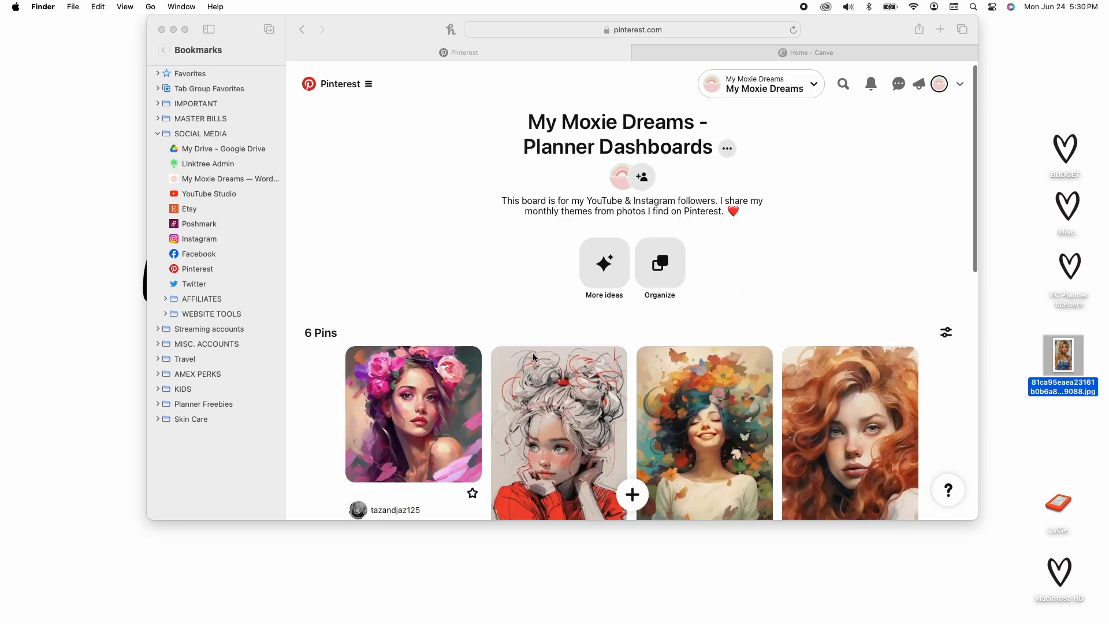
Switch to Canva and open the ALL FLORAL GIRLS design from the recent designs.
click(789, 54)
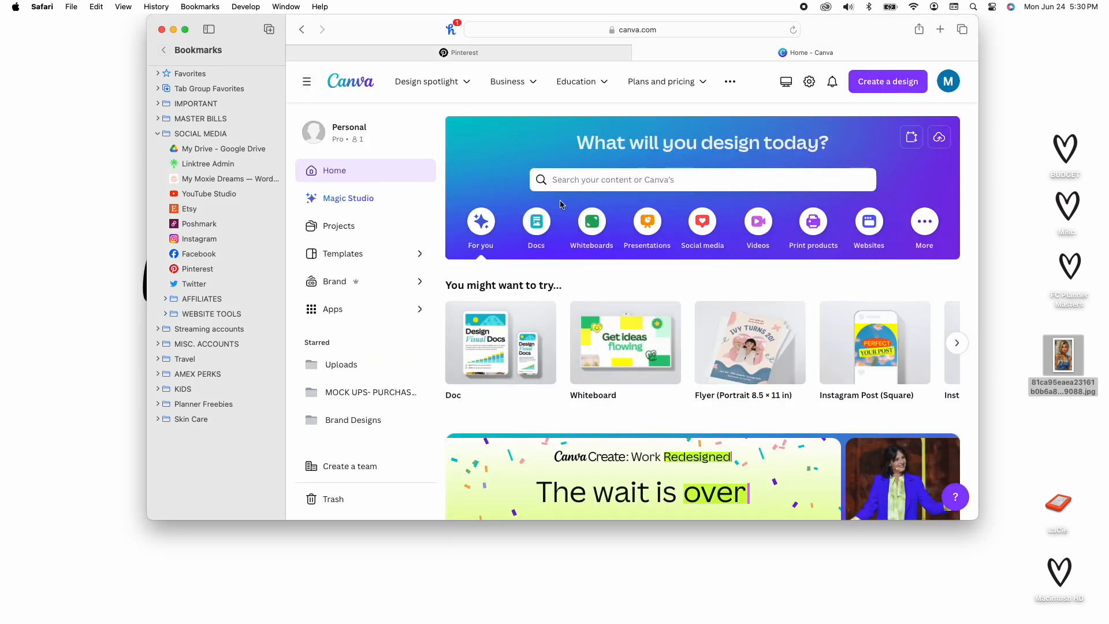
scroll(516, 257, down, 6)
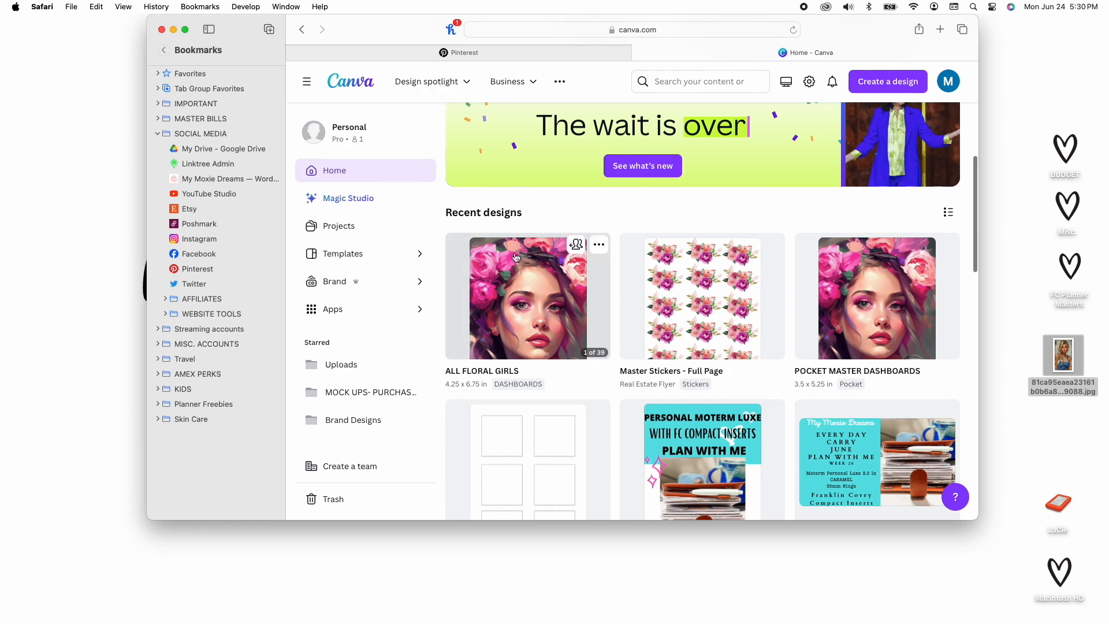
scroll(517, 327, down, 5)
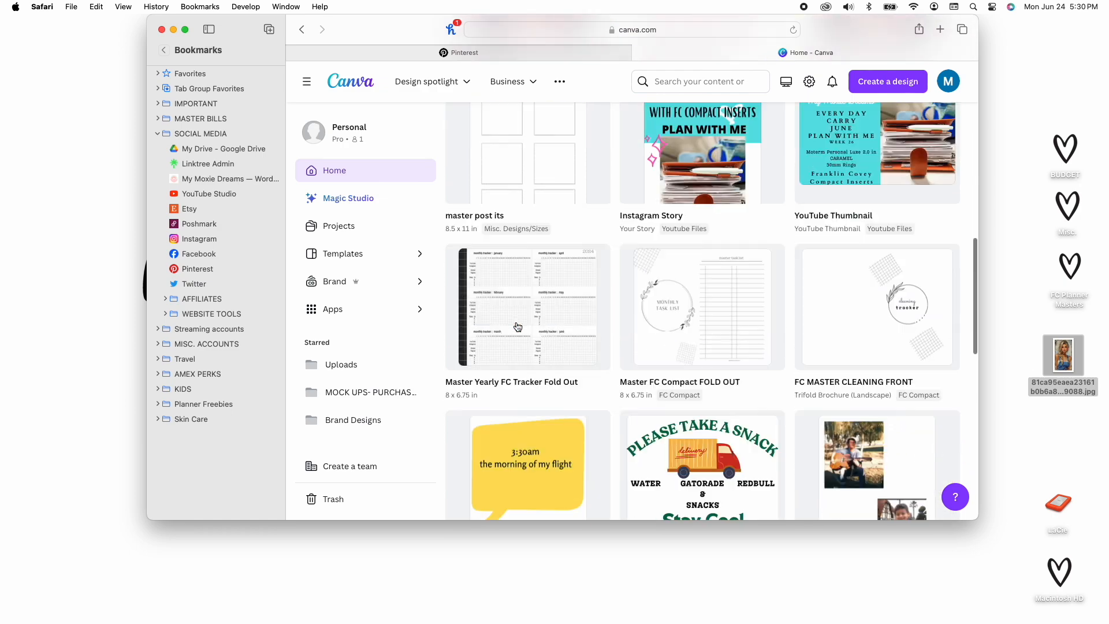
scroll(517, 326, down, 8)
scroll(516, 321, up, 20)
scroll(514, 314, down, 5)
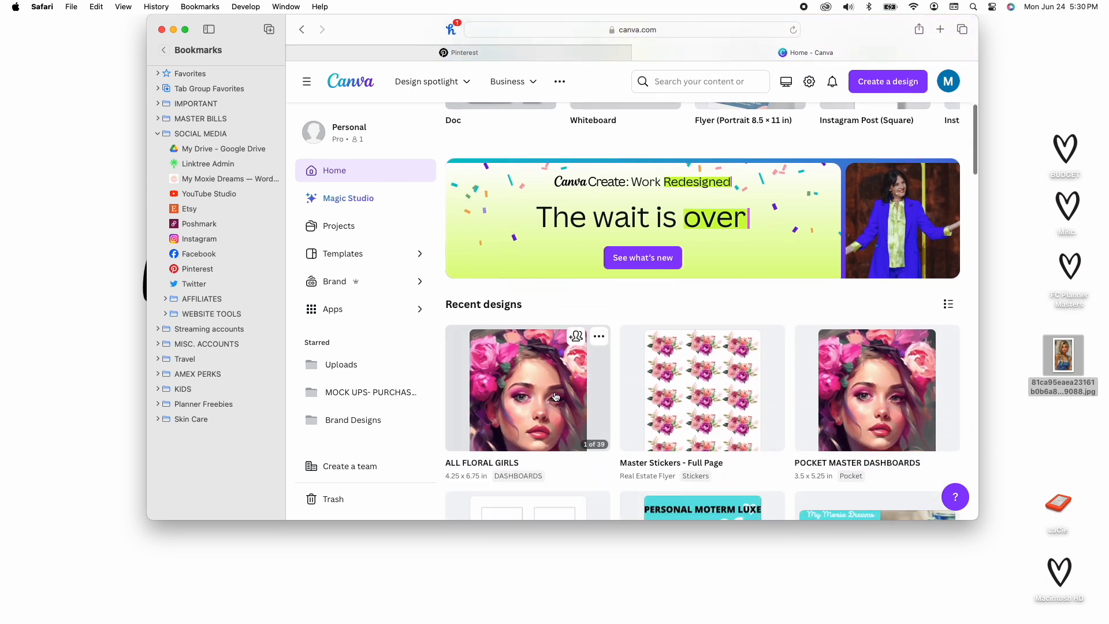
click(527, 405)
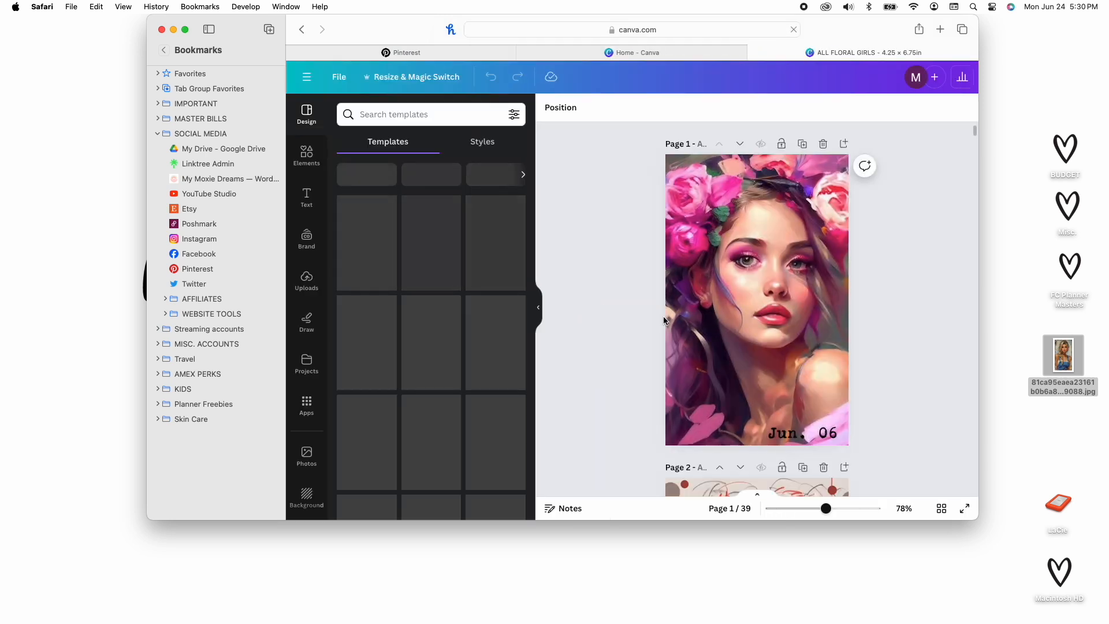
Add a blank page to the design and move it ahead of the existing first page.
scroll(663, 317, down, 3)
scroll(664, 320, down, 12)
scroll(663, 317, up, 10)
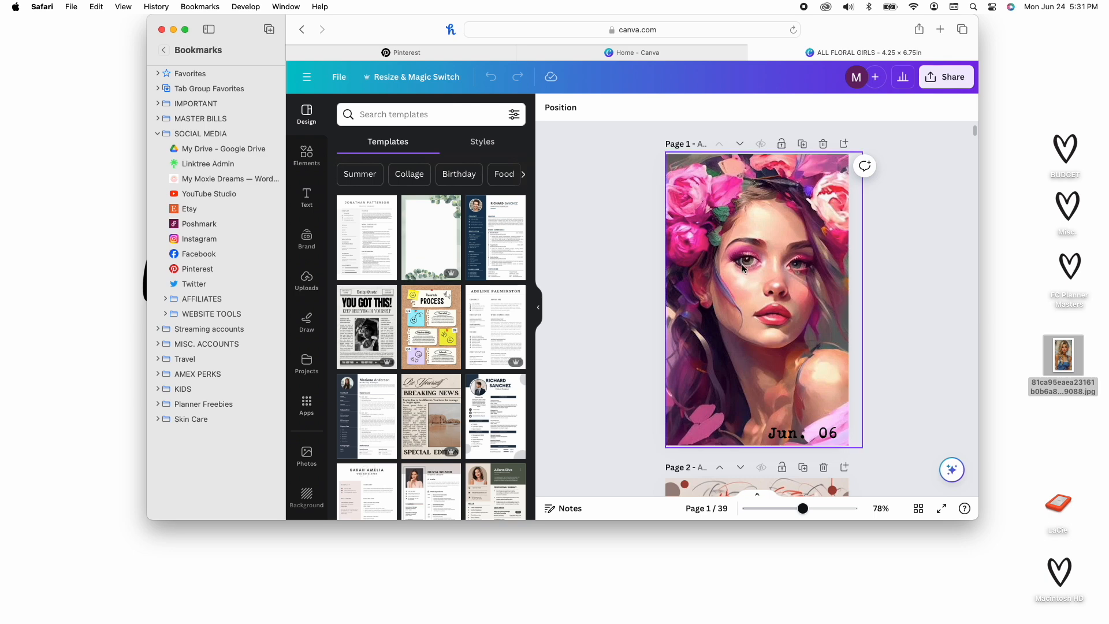
click(844, 144)
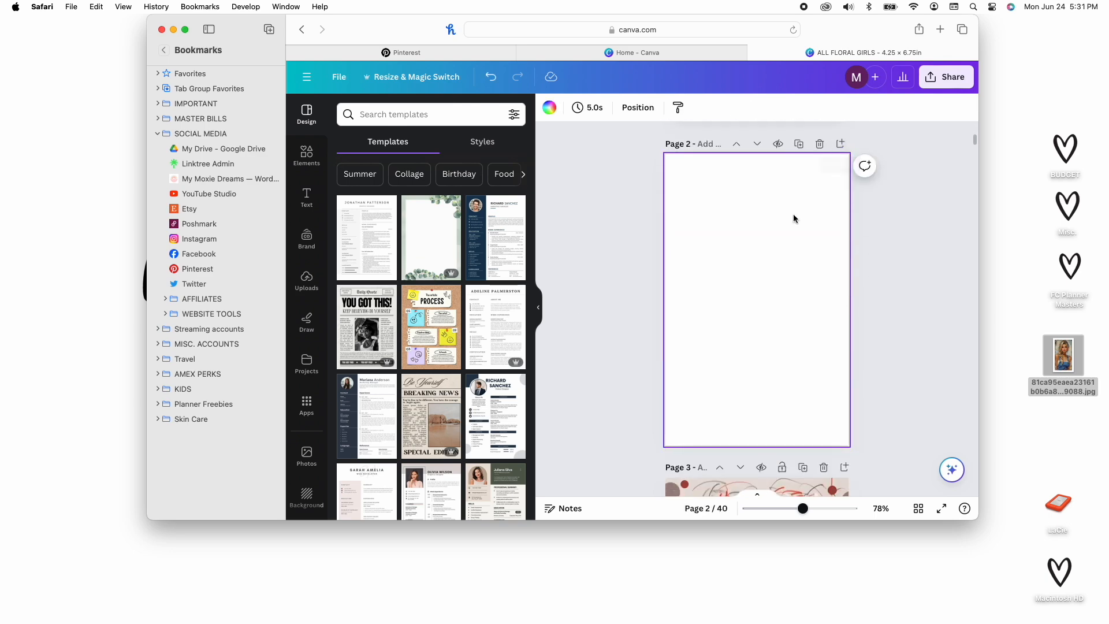
click(737, 144)
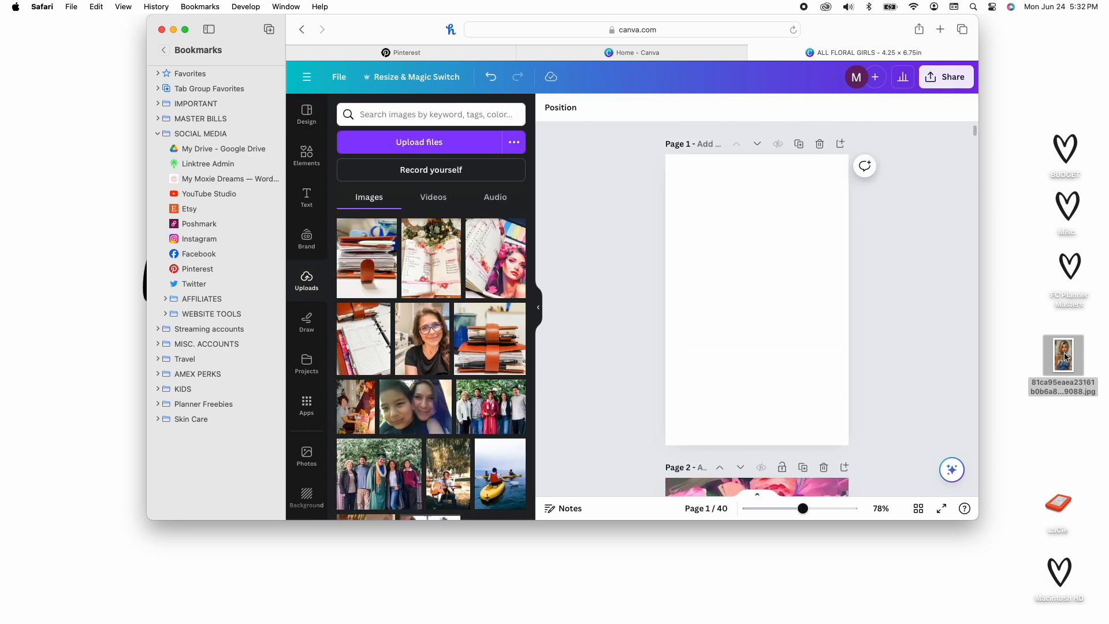
Upload the portrait JPG from the desktop to the Canva image uploads and return the browser to full screen.
drag(1065, 357, 409, 293)
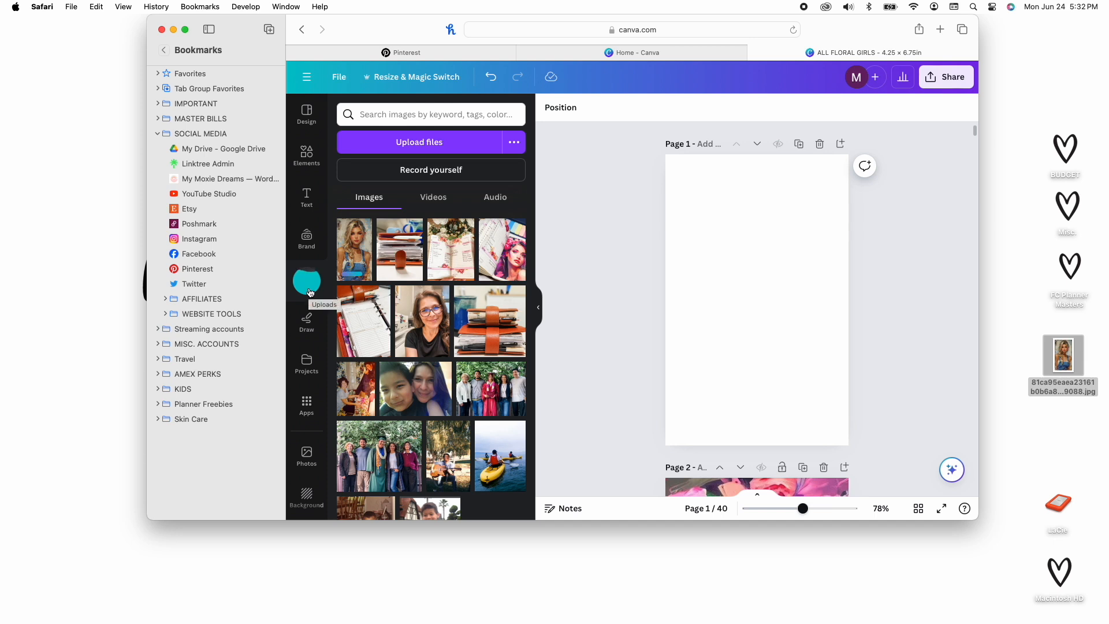
click(185, 30)
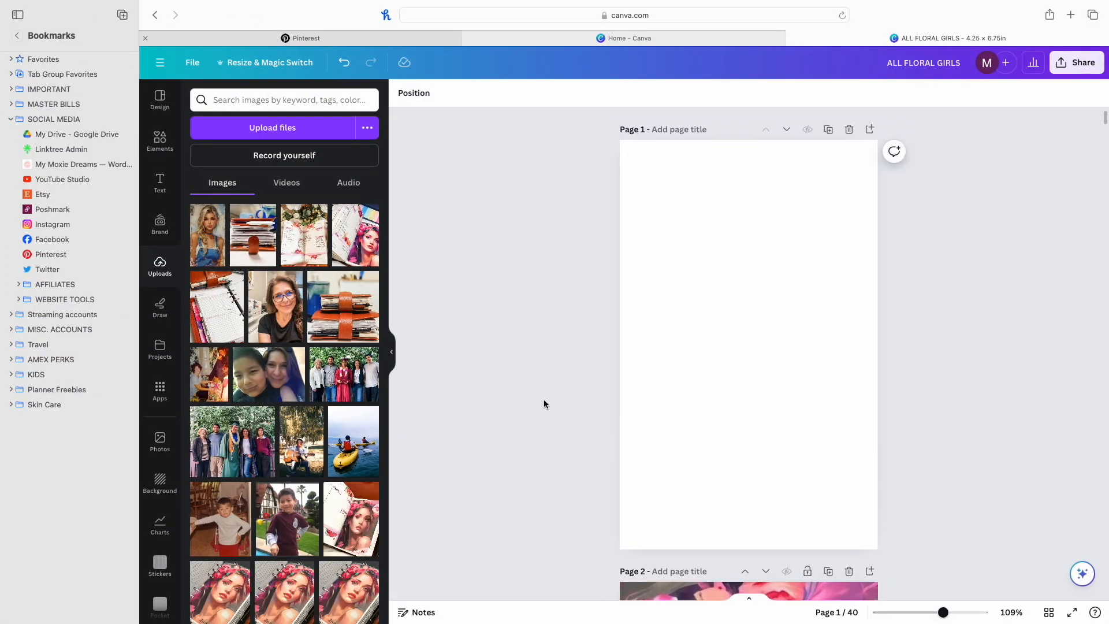
Place the uploaded blonde portrait on the blank page 1, then enlarge and reposition it to cover the whole page.
click(207, 247)
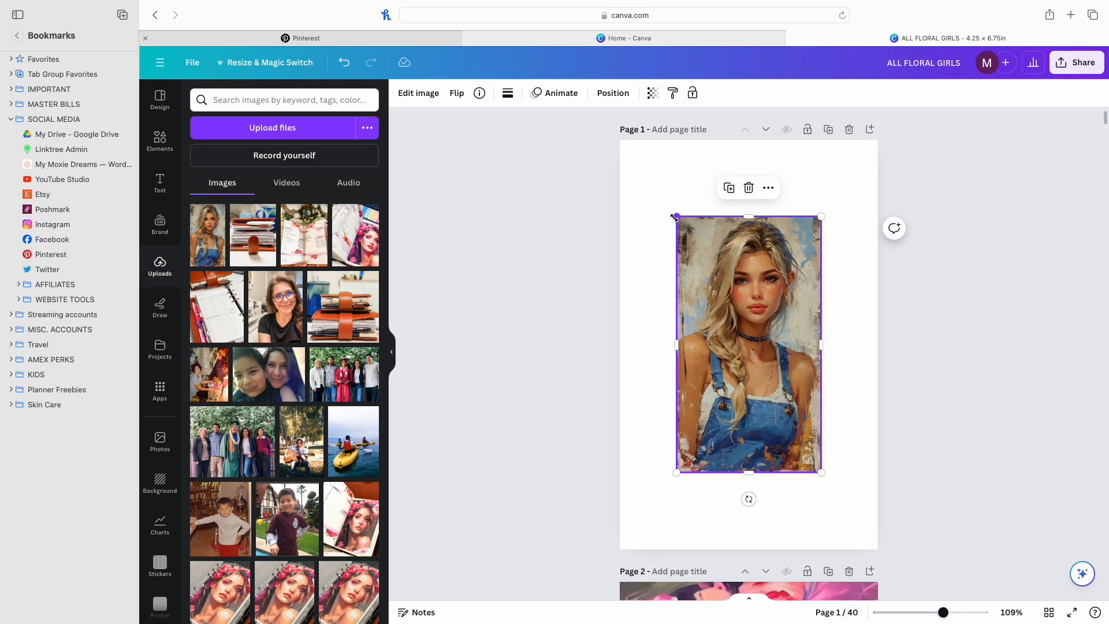
drag(673, 218, 599, 171)
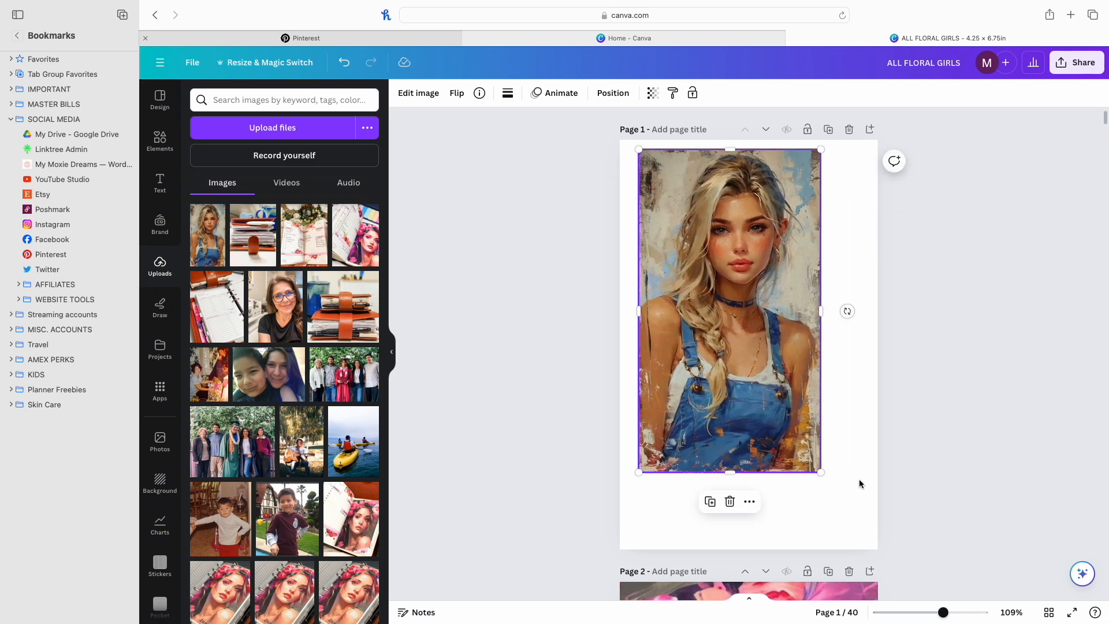
drag(821, 472, 862, 545)
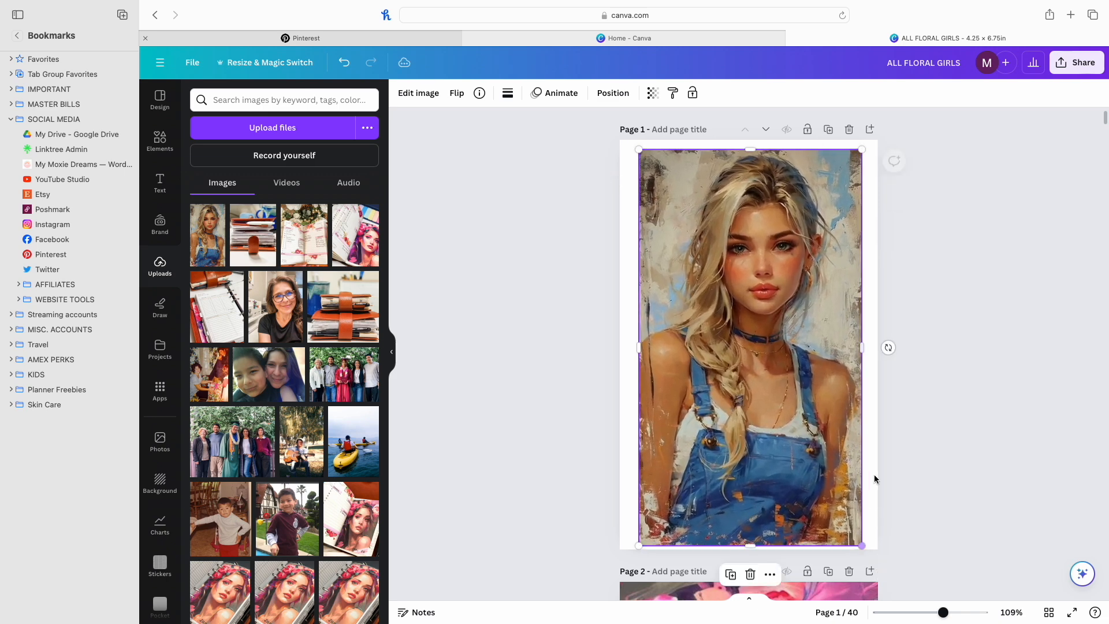
drag(862, 348, 873, 348)
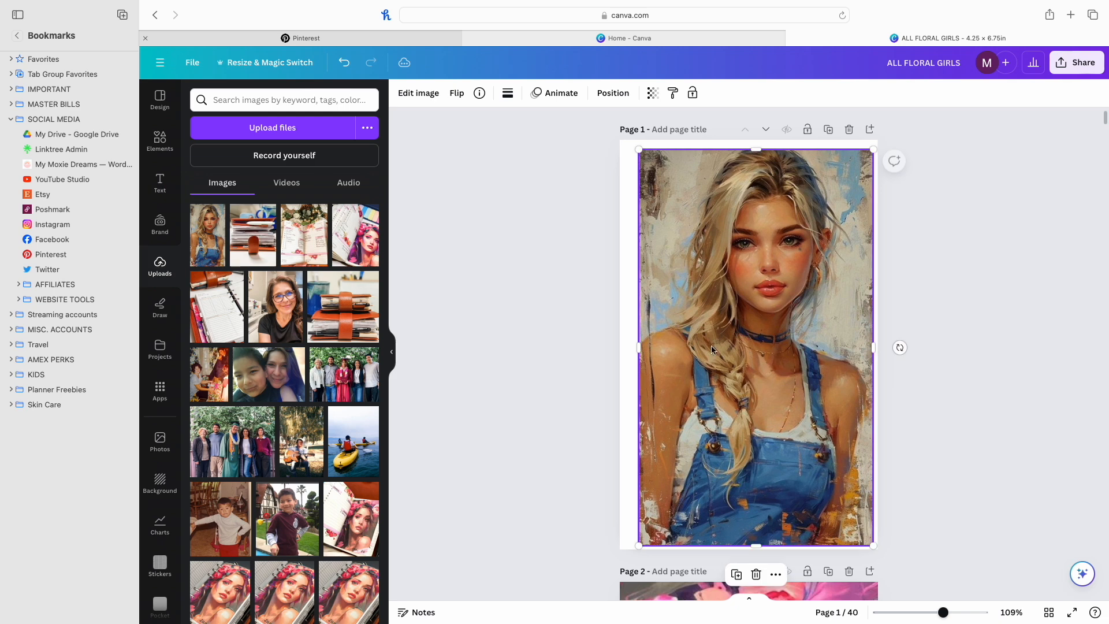
drag(638, 348, 625, 347)
drag(731, 261, 730, 289)
drag(750, 177, 750, 140)
drag(625, 358, 620, 358)
drag(873, 358, 879, 357)
mouse_move(801, 401)
mouse_down()
mouse_move(800, 376)
mouse_move(802, 397)
mouse_up()
click(985, 368)
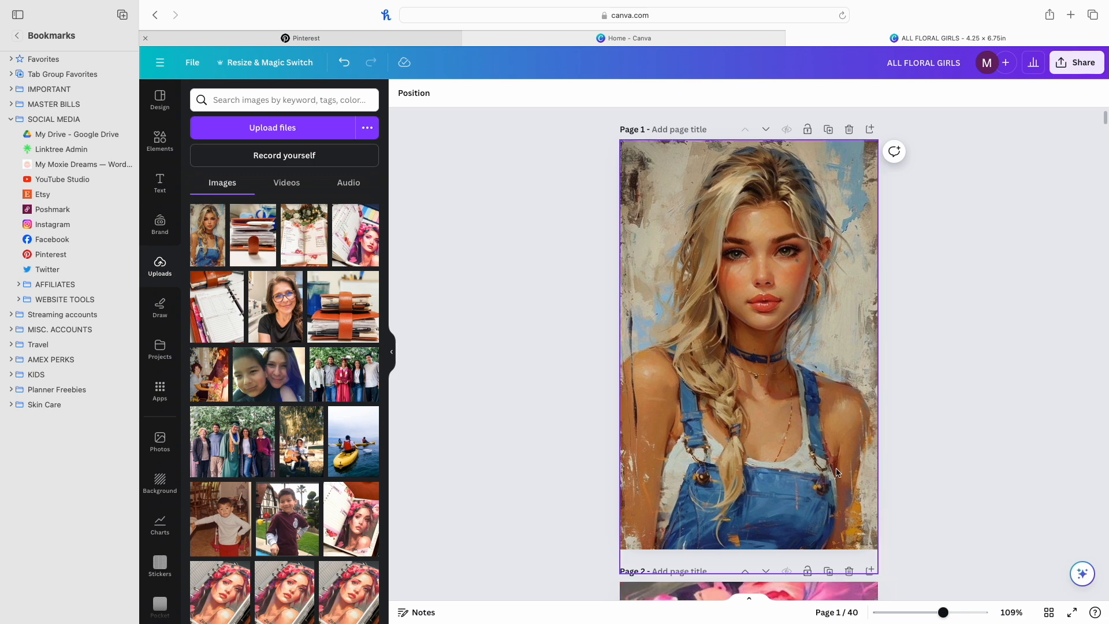
Search the design elements for "baby blue paint brush".
click(160, 141)
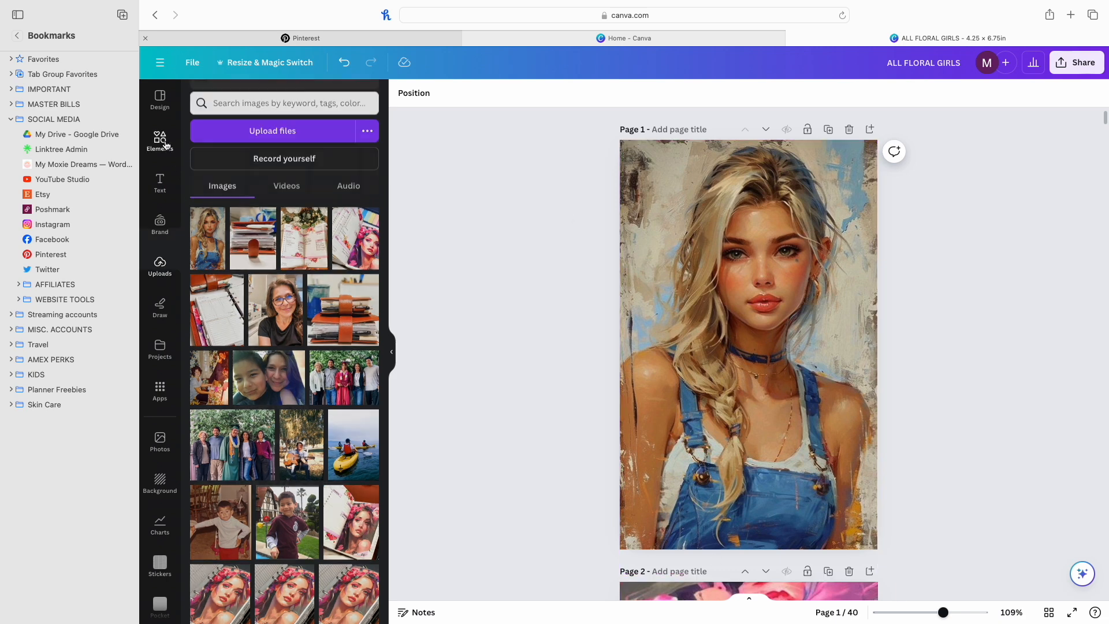
click(213, 100)
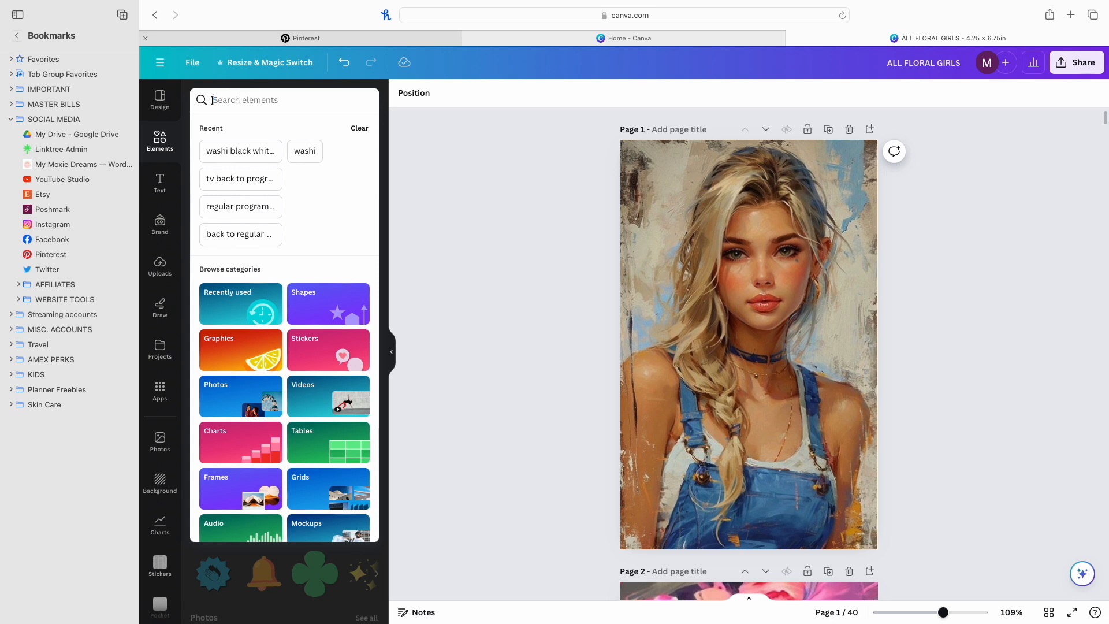
text(baby)
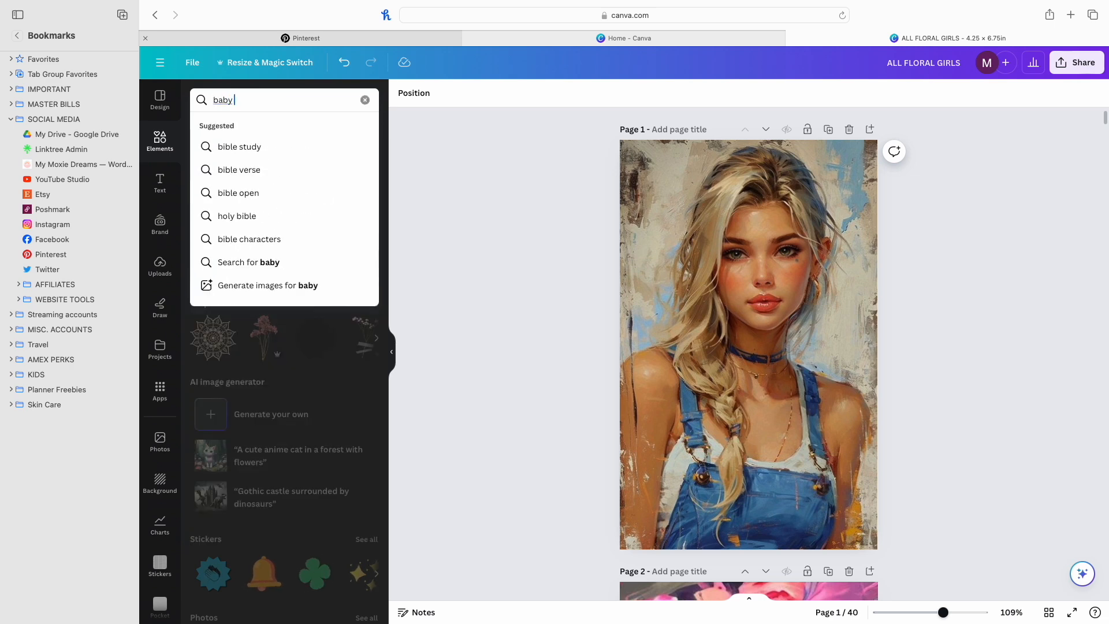
text( blue paint brush)
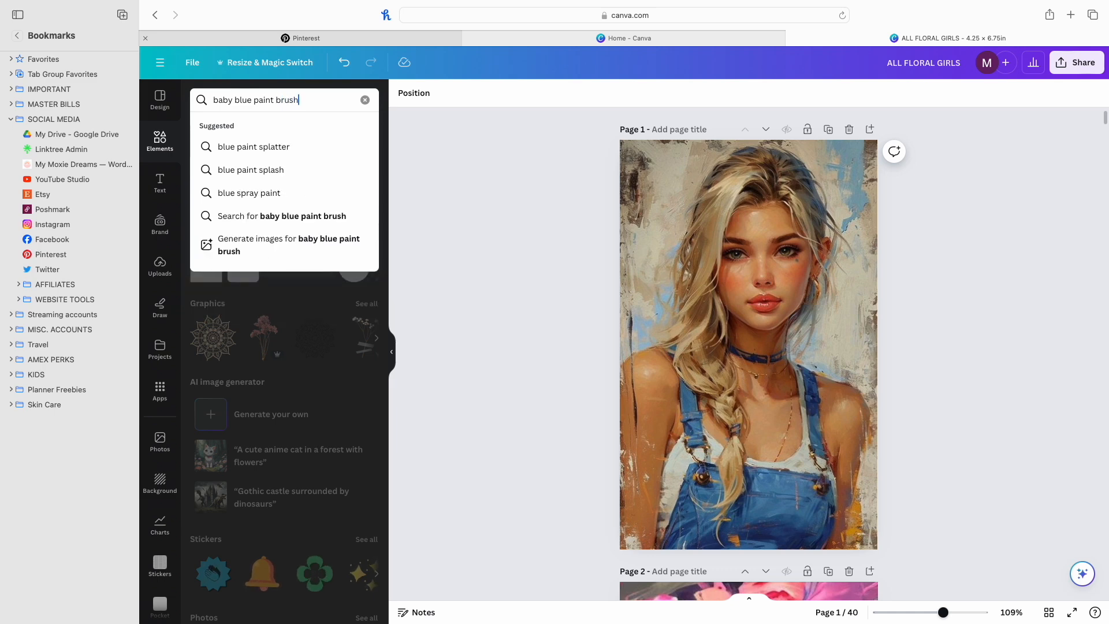
key(Return)
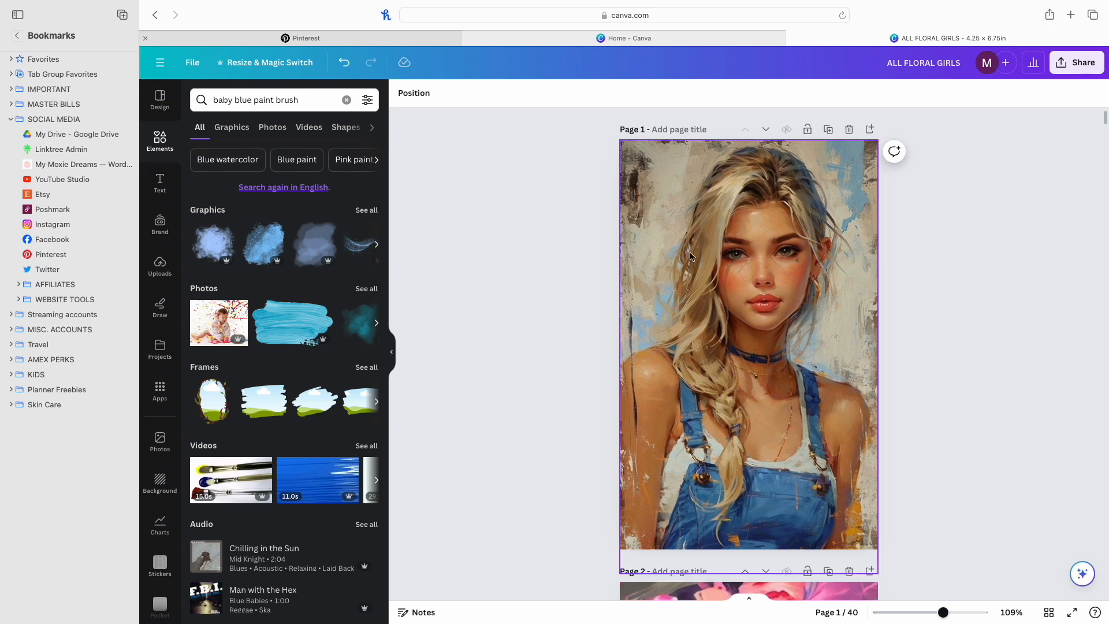
Try the turquoise paint stroke photo over the portrait on page 1 and delete it.
mouse_move(293, 324)
mouse_down()
mouse_move(653, 295)
mouse_move(617, 328)
mouse_move(656, 390)
mouse_move(300, 364)
mouse_up()
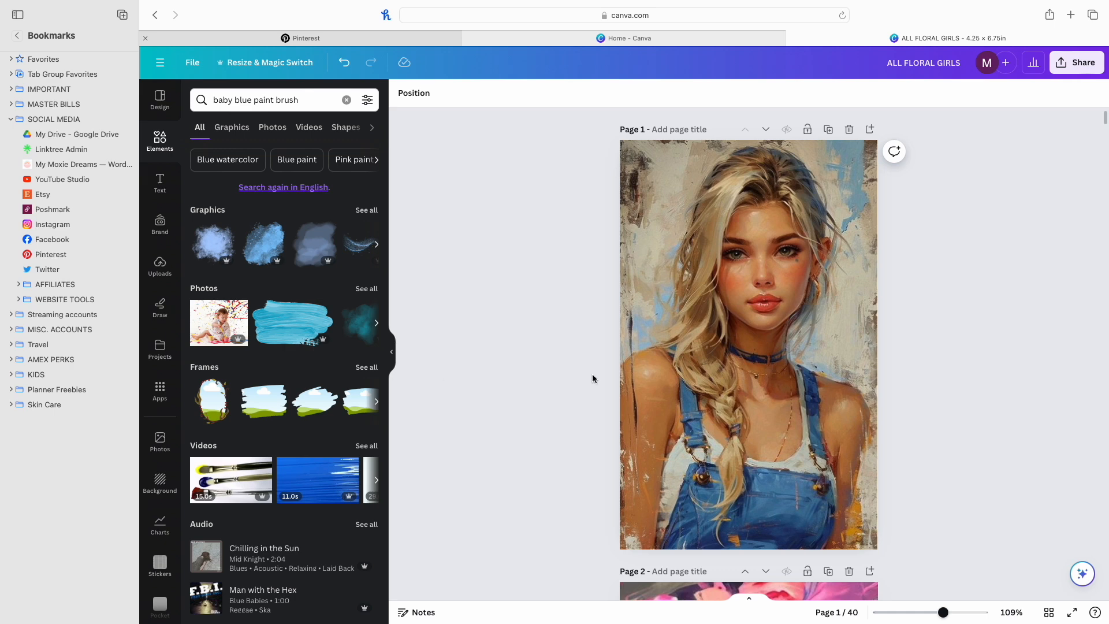
click(298, 337)
mouse_move(695, 348)
mouse_down()
mouse_move(740, 390)
mouse_move(861, 231)
mouse_move(830, 307)
mouse_move(737, 289)
mouse_up()
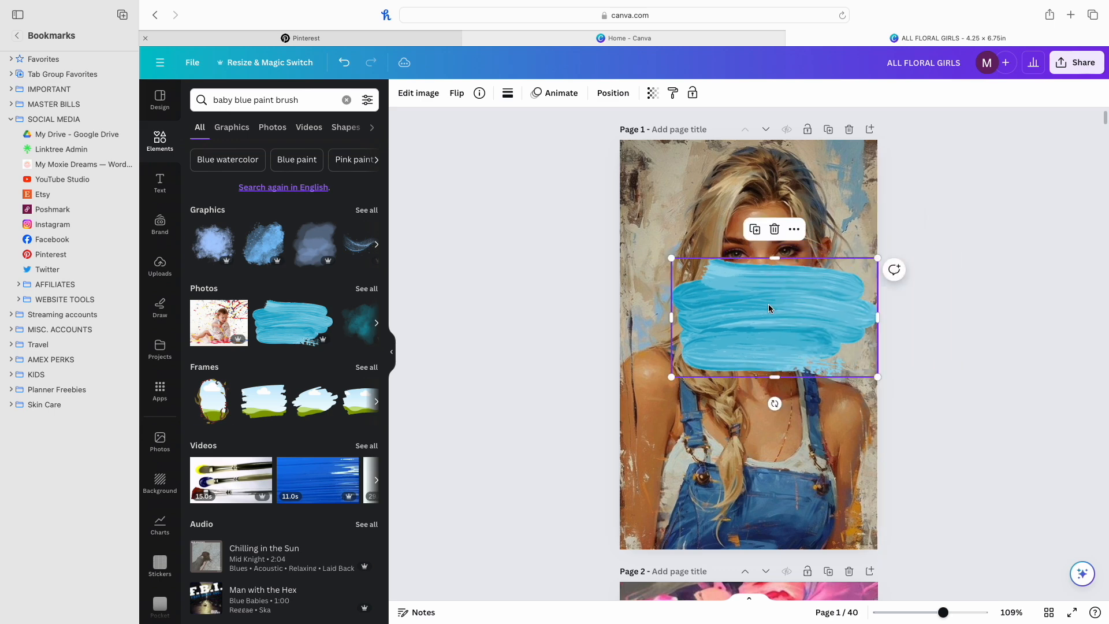
click(775, 229)
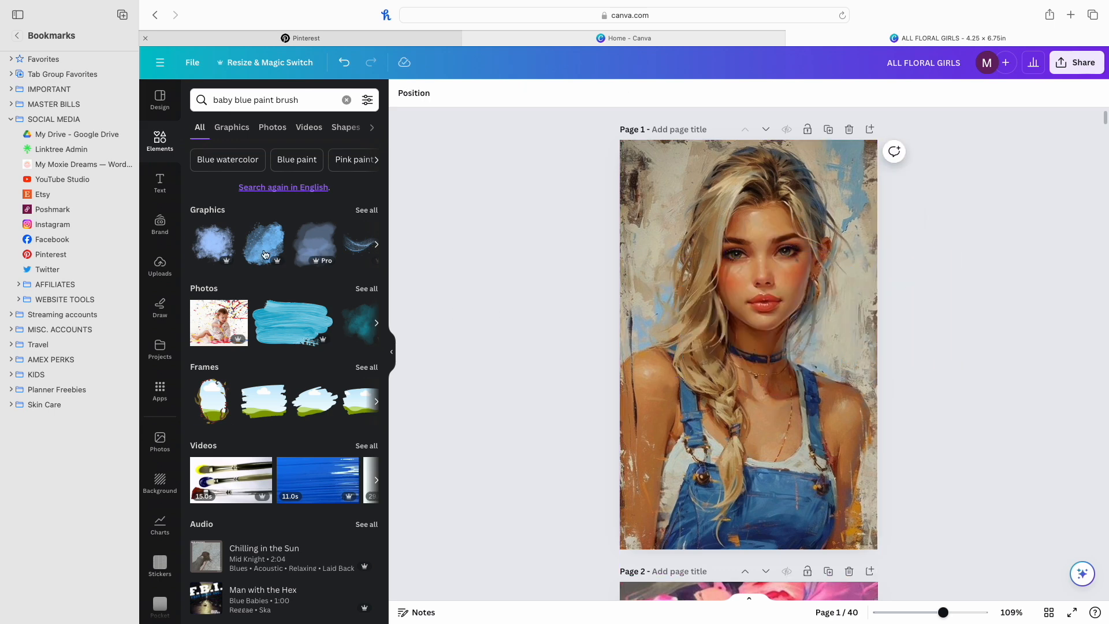
Show all matching graphics, add the bright blue glitter brush stroke to page 1 and move it over the portrait's face.
click(362, 217)
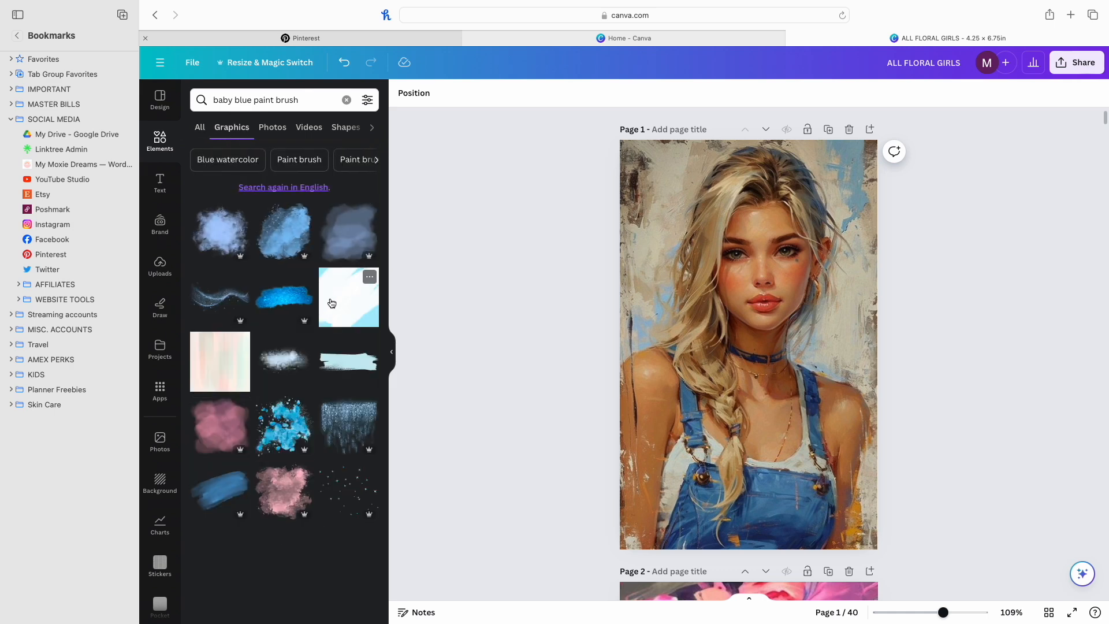
click(284, 297)
mouse_move(702, 341)
mouse_down()
mouse_move(695, 407)
mouse_move(706, 282)
mouse_up()
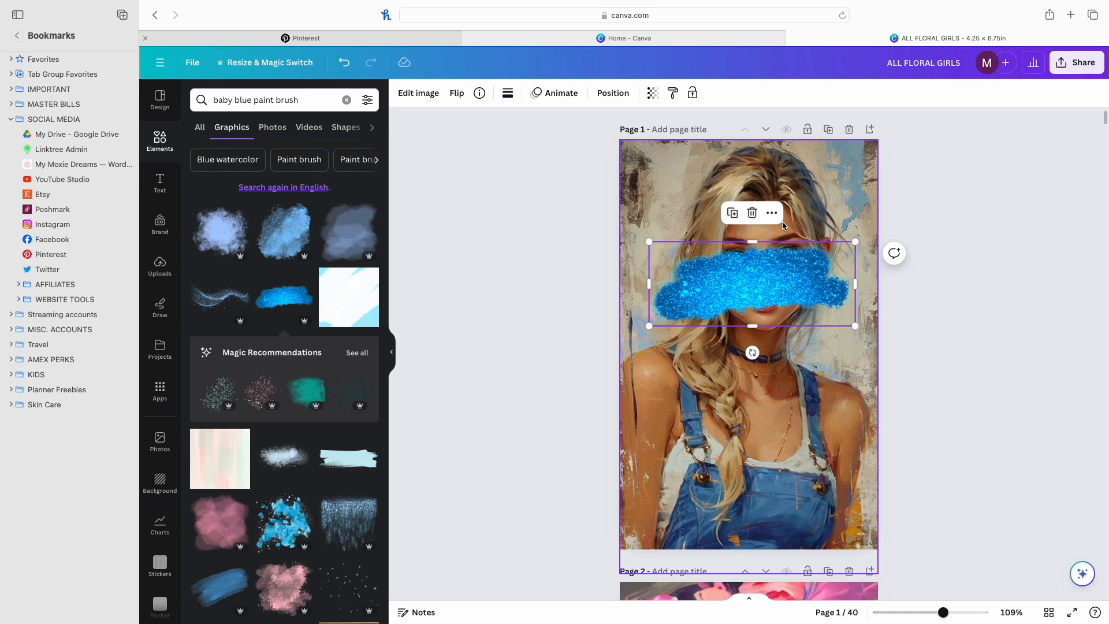
Delete the blue glitter brush stroke from page 1 and search the graphics for "mandala".
click(752, 213)
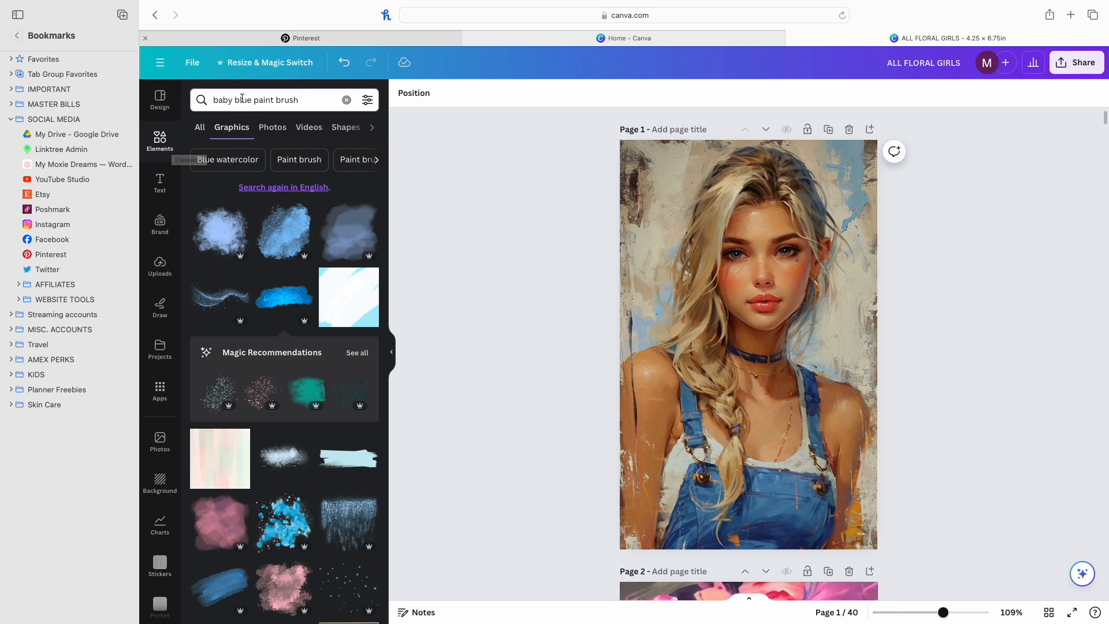
drag(307, 99, 164, 102)
text(man)
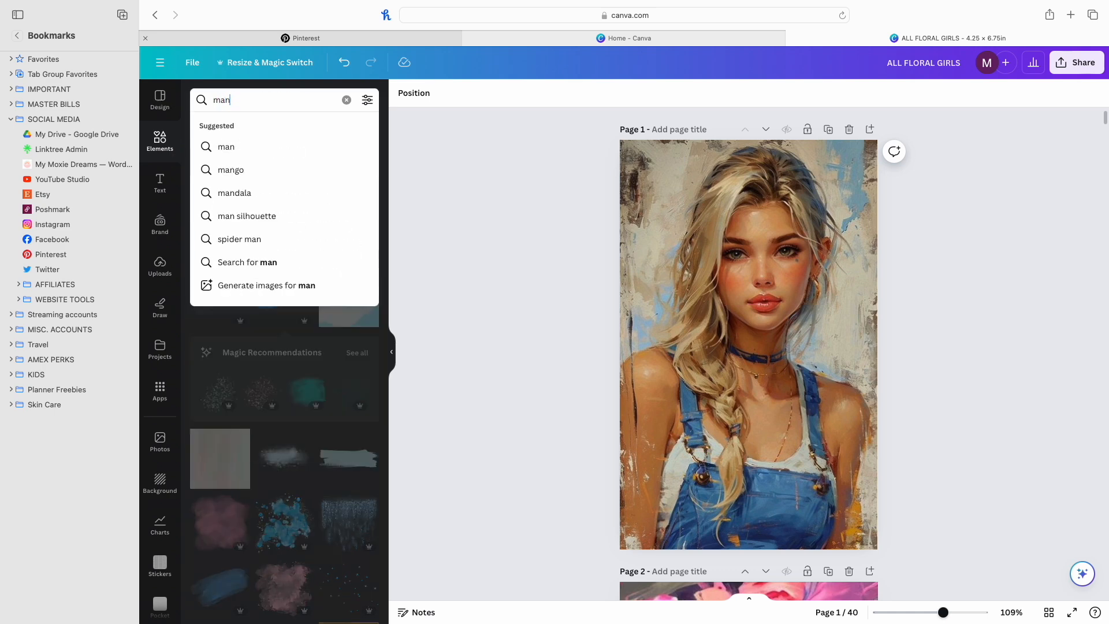
text(dala)
key(Return)
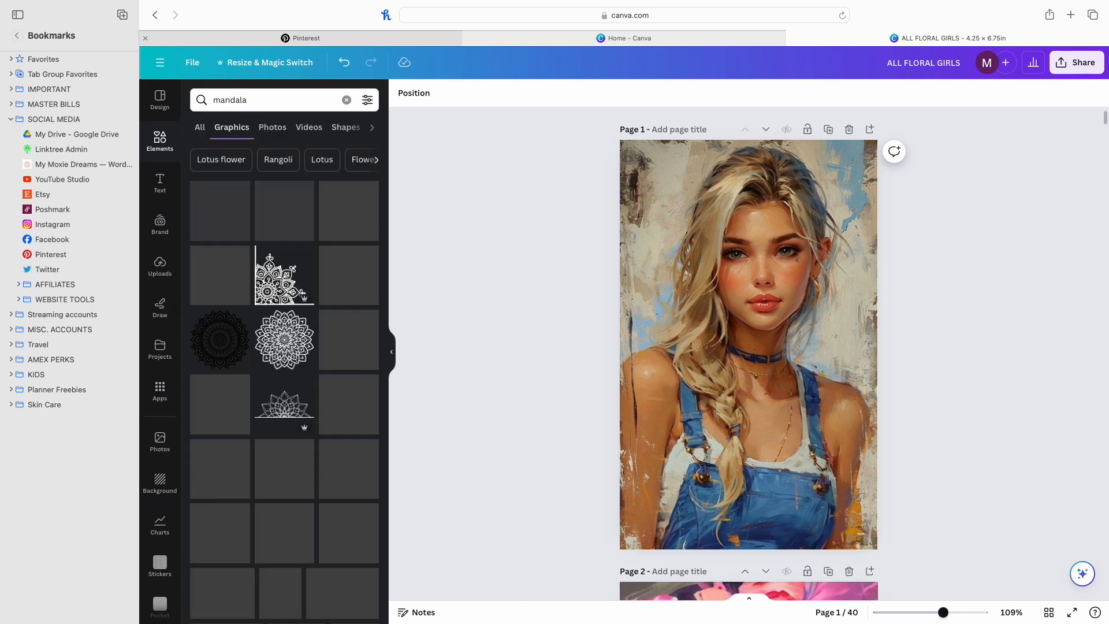
scroll(156, 102, down, 1)
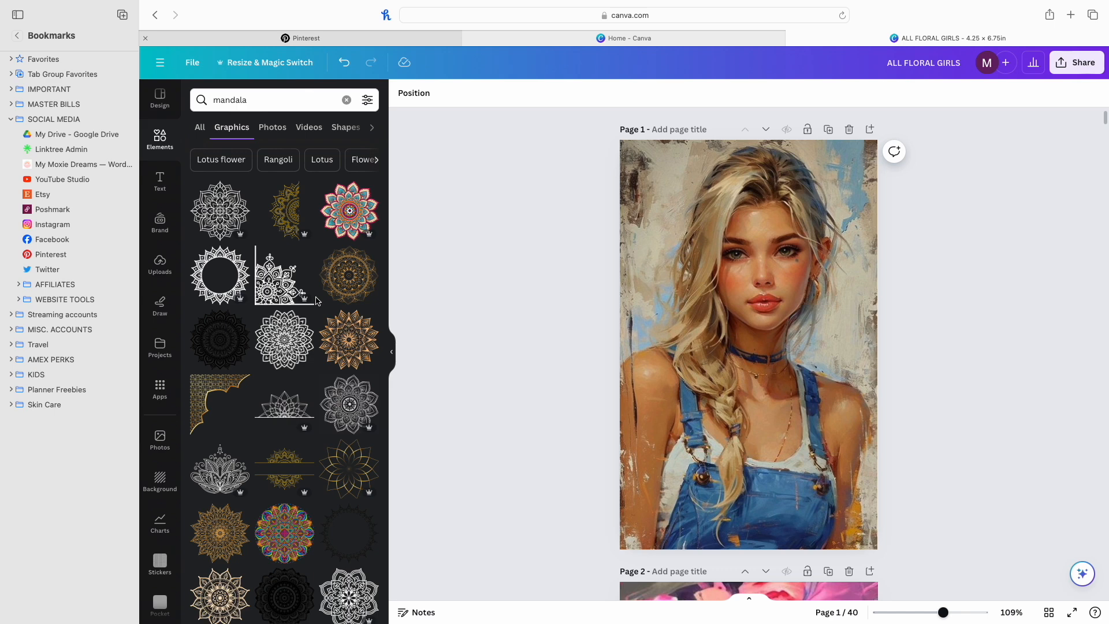
Add the red and teal mandala to page 1 and place it in the page's upper-left corner.
click(350, 211)
drag(740, 320, 641, 185)
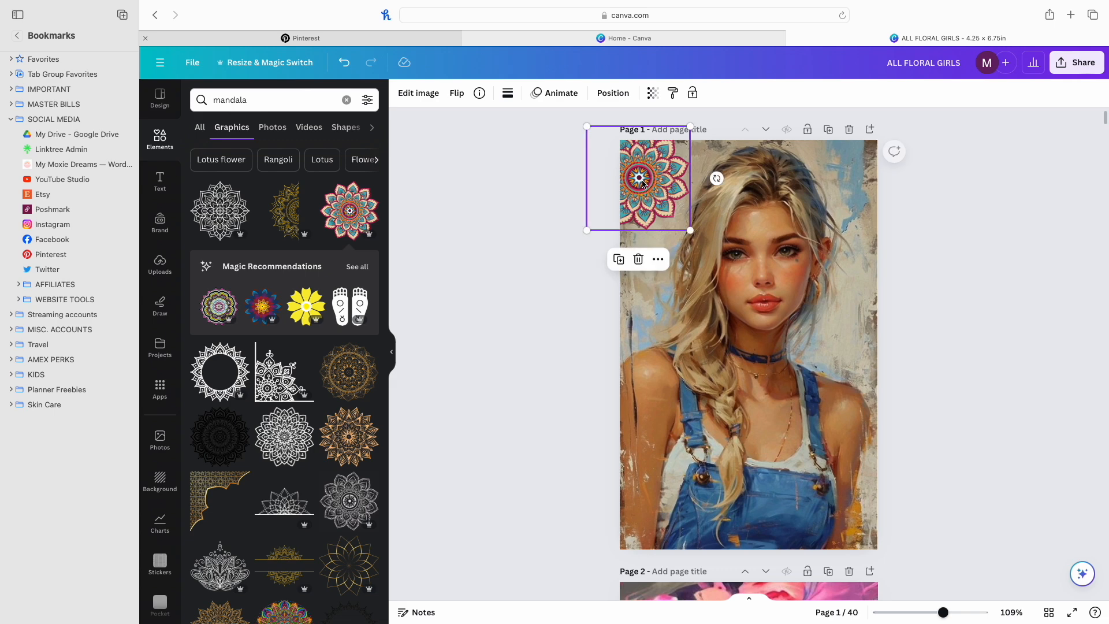
drag(648, 193, 657, 230)
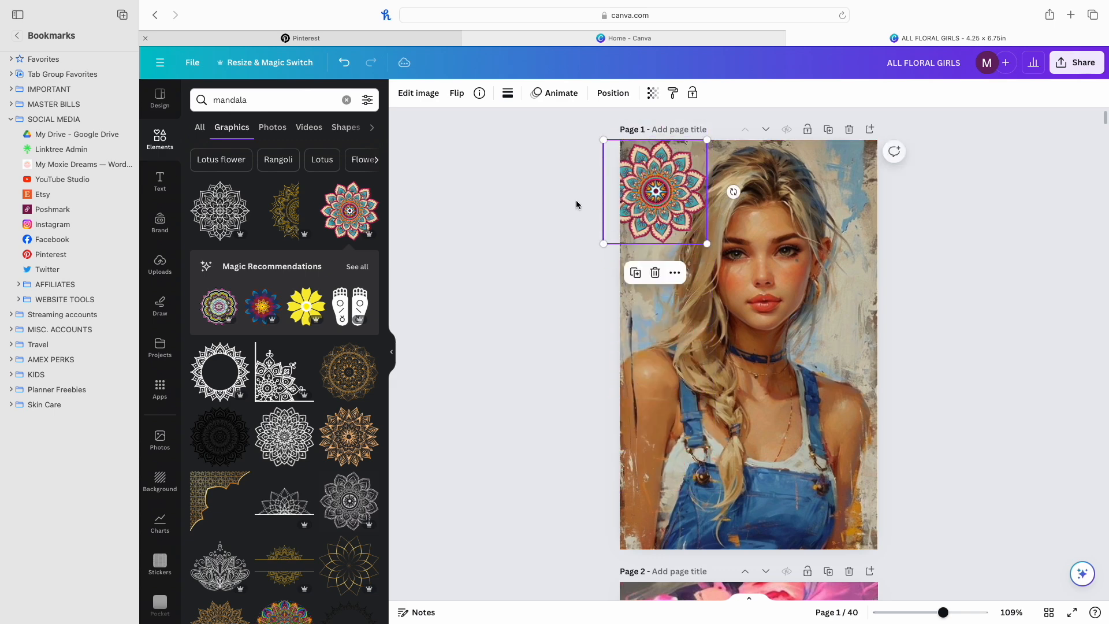
Try the detailed black outline mandala at the right edge of page 1 and delete it.
click(218, 218)
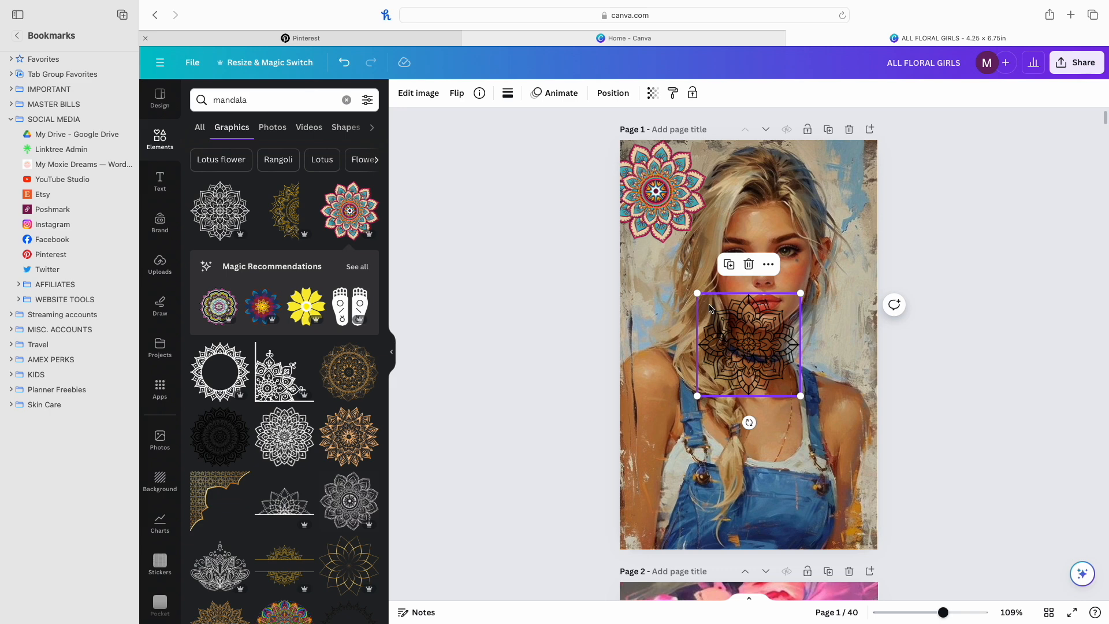
drag(754, 329, 866, 301)
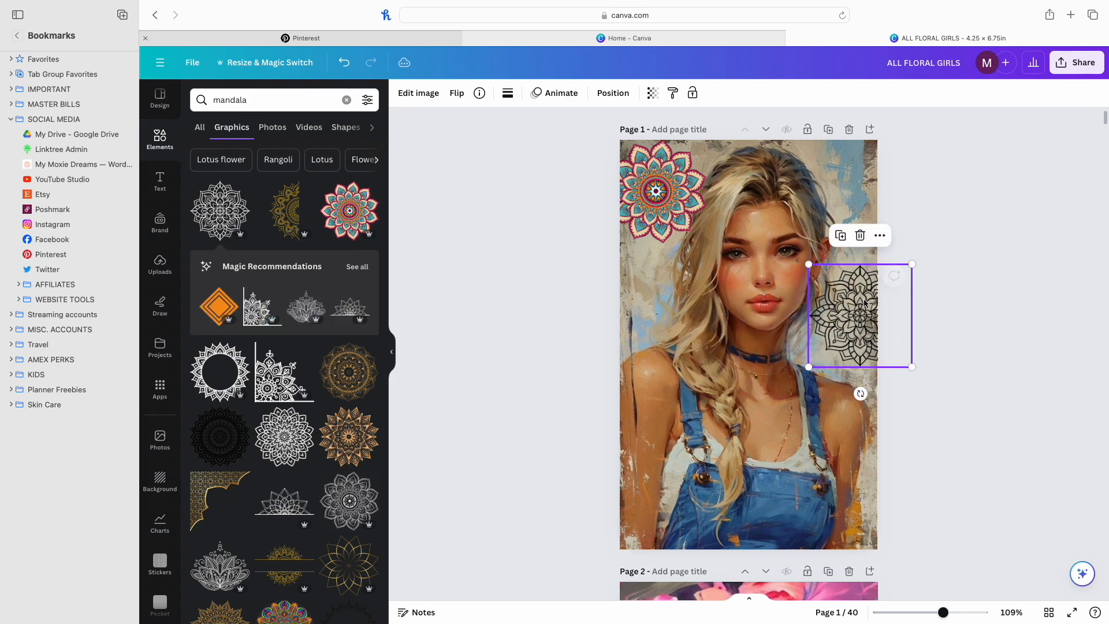
click(860, 237)
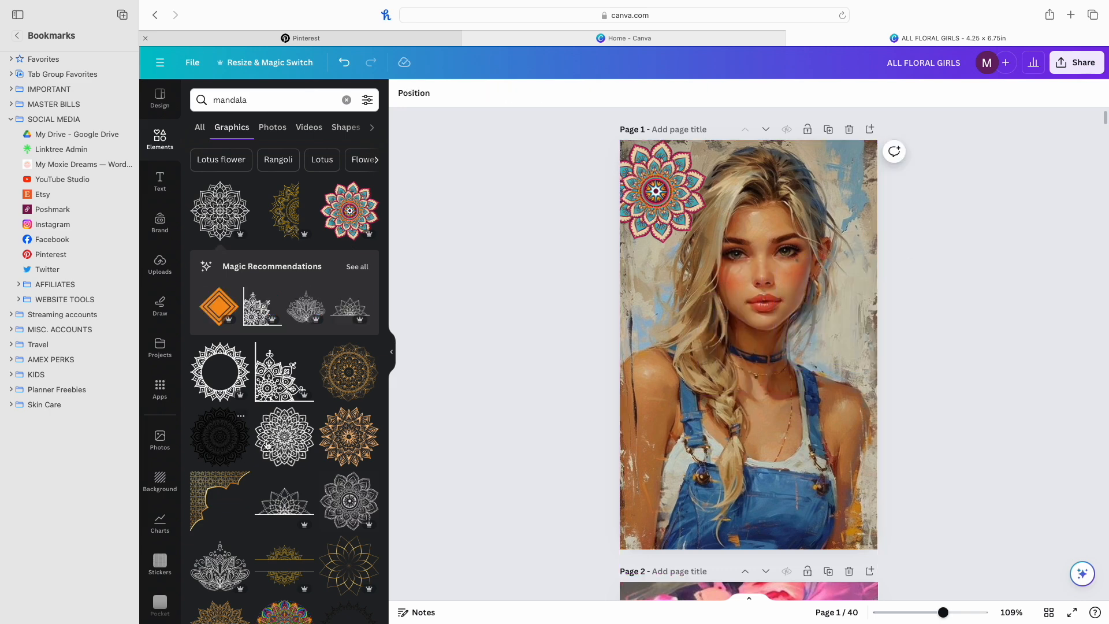
Place the white mandala half off the right edge of page 1 and delete the red and teal one from the corner.
click(284, 436)
drag(754, 358, 886, 341)
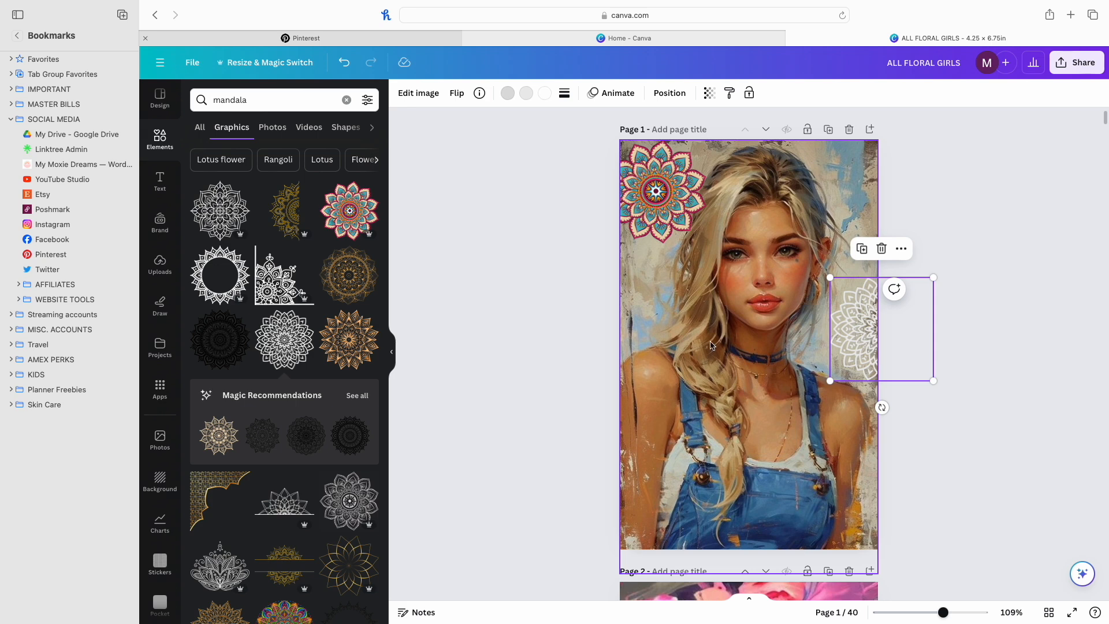
click(660, 195)
click(656, 273)
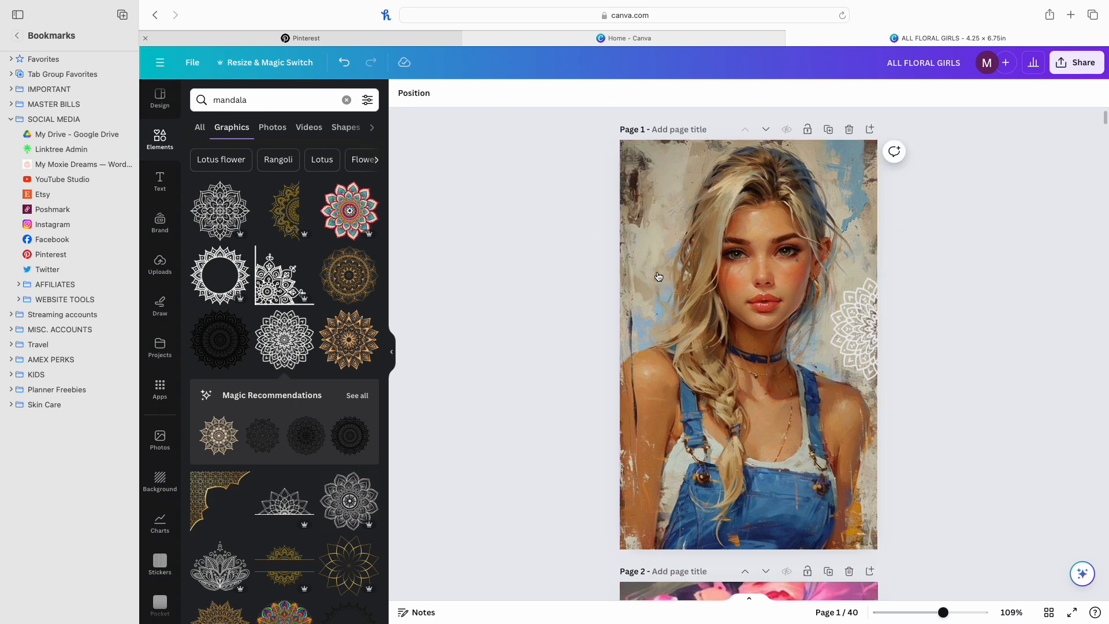
drag(859, 339, 861, 335)
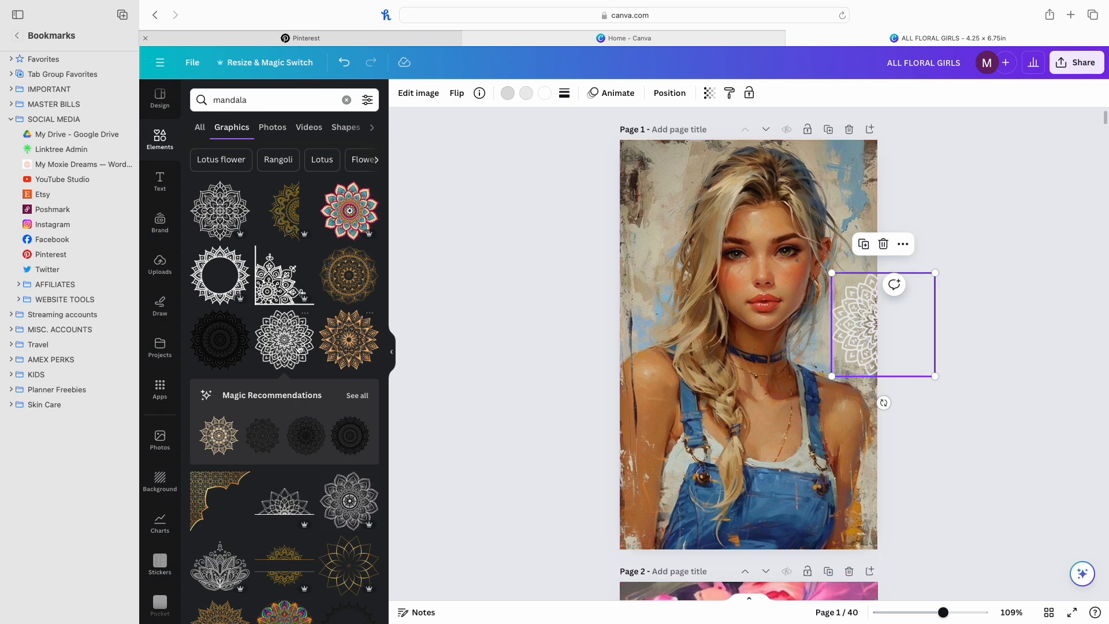
Duplicate the white mandala twice and place the copies in the upper-left and lower-left corners of page 1.
click(864, 244)
drag(862, 335, 601, 163)
click(614, 241)
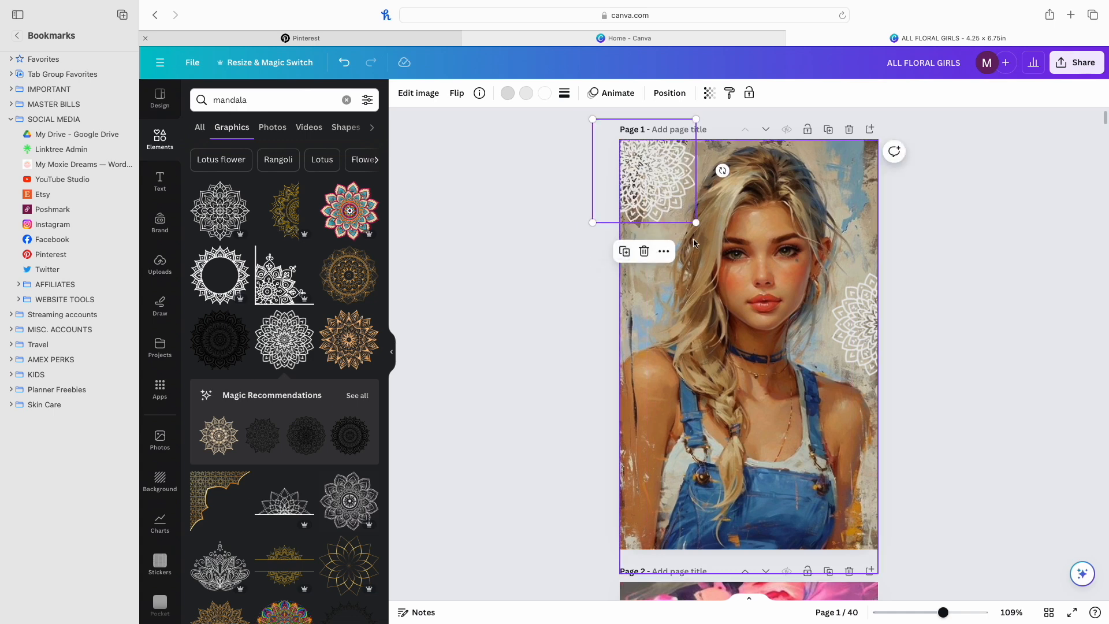
drag(653, 190, 631, 524)
click(655, 183)
drag(655, 183, 703, 273)
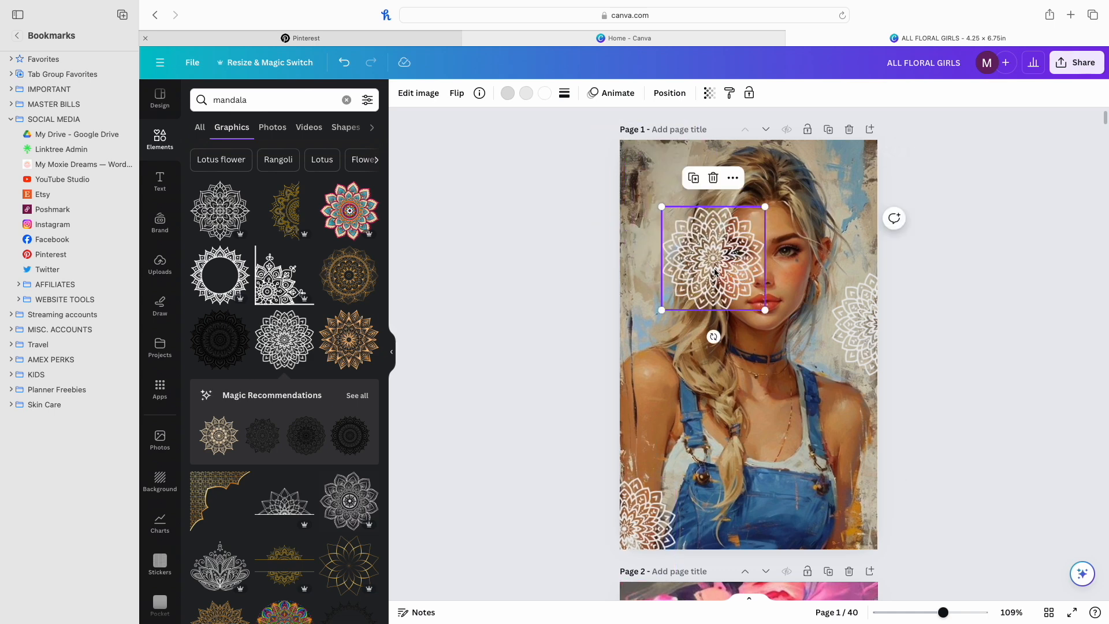
drag(715, 270, 634, 172)
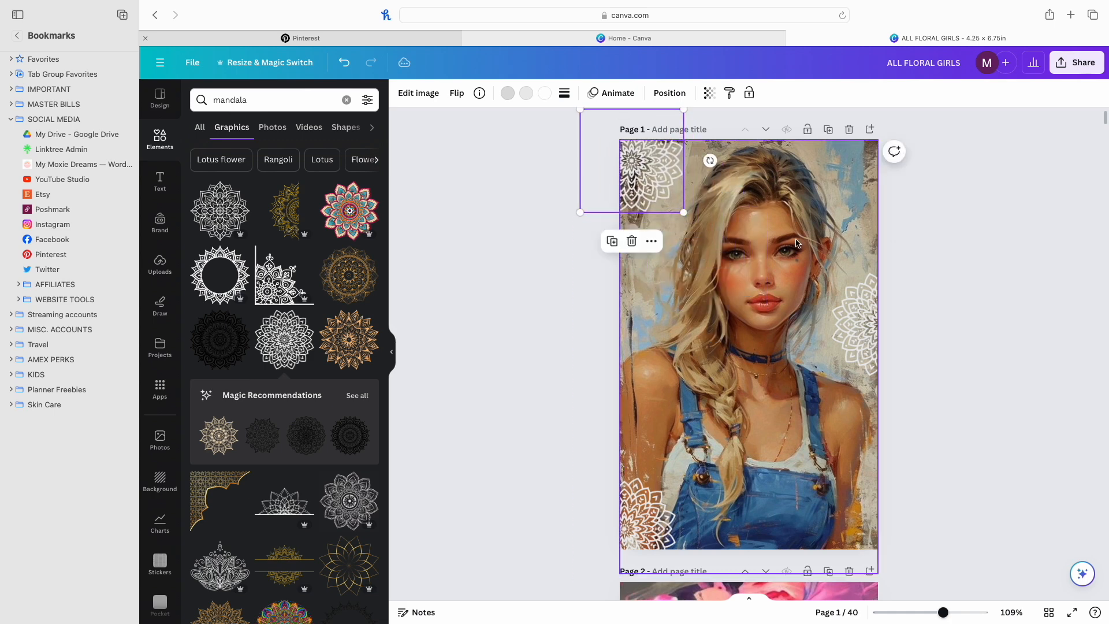
Delete all three white mandalas from page 1.
click(632, 241)
click(867, 348)
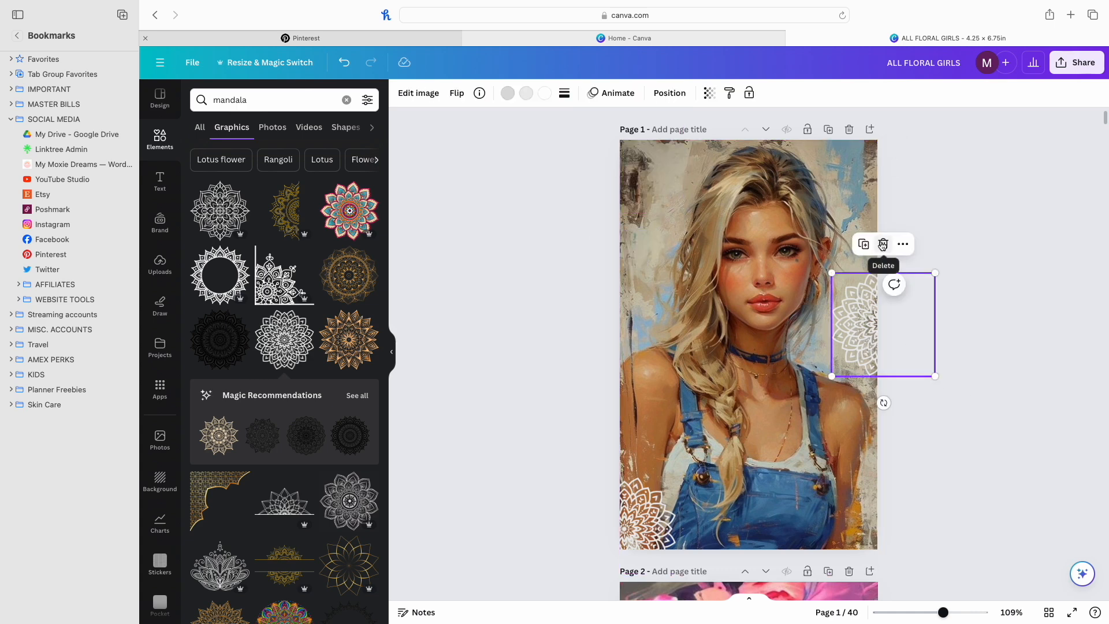
click(883, 243)
click(633, 510)
click(624, 450)
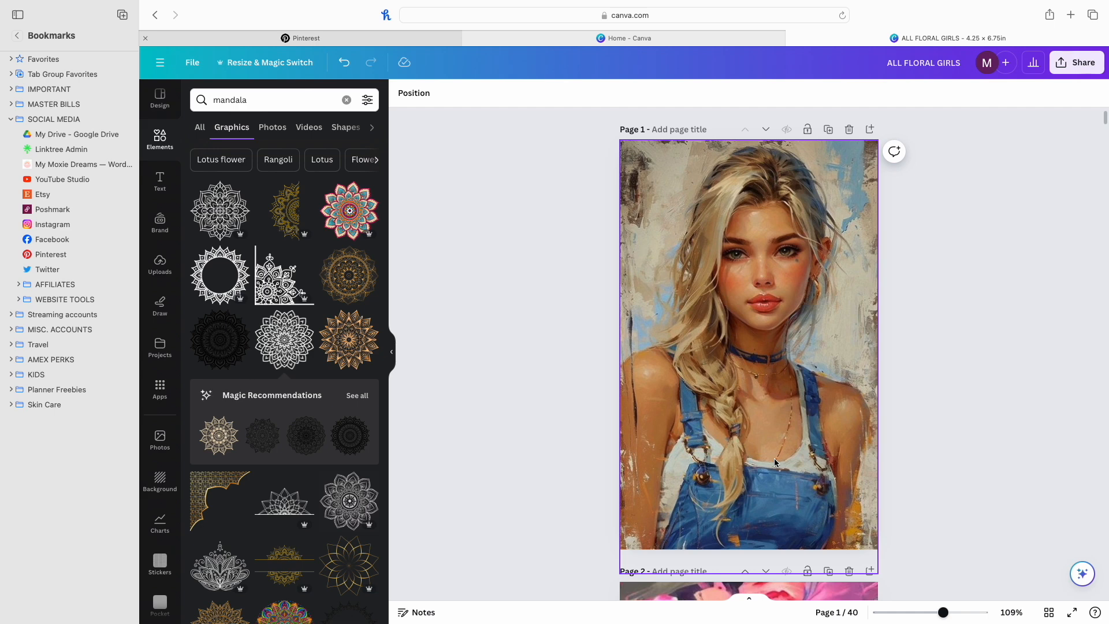
Add the white mandala to page 1's right edge again, with copies partly off the page in the upper-left and lower-left corners.
click(294, 348)
drag(757, 325, 866, 332)
click(608, 238)
click(639, 175)
click(608, 239)
drag(656, 199, 647, 558)
click(485, 330)
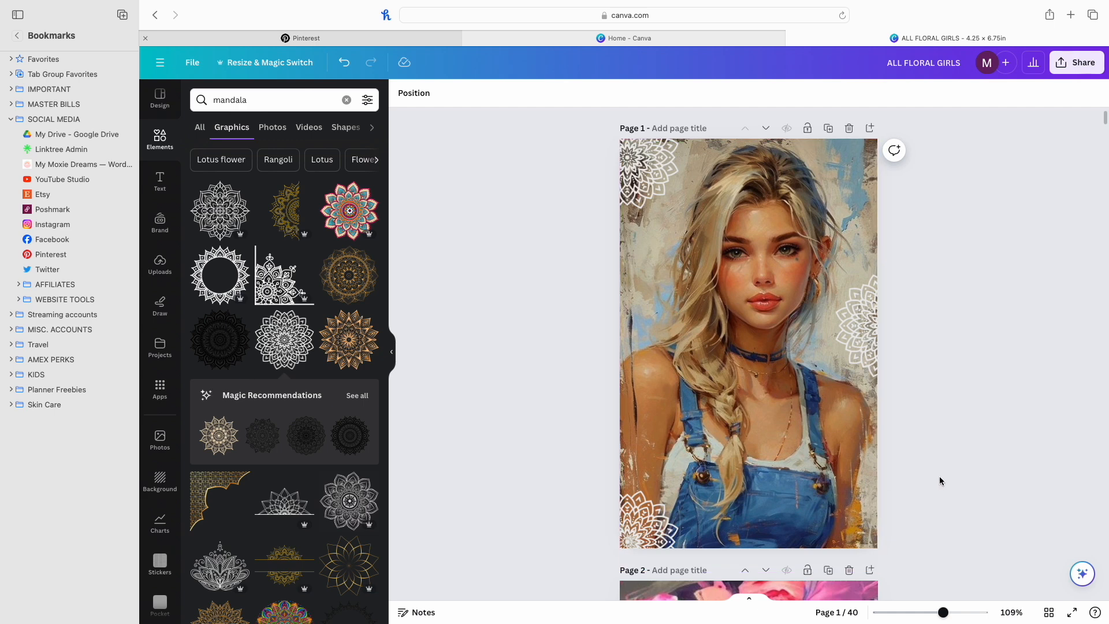
Duplicate the "Jun. 06" date text on page 2 and move the copy to the lower-right corner of page 1.
scroll(939, 476, down, 8)
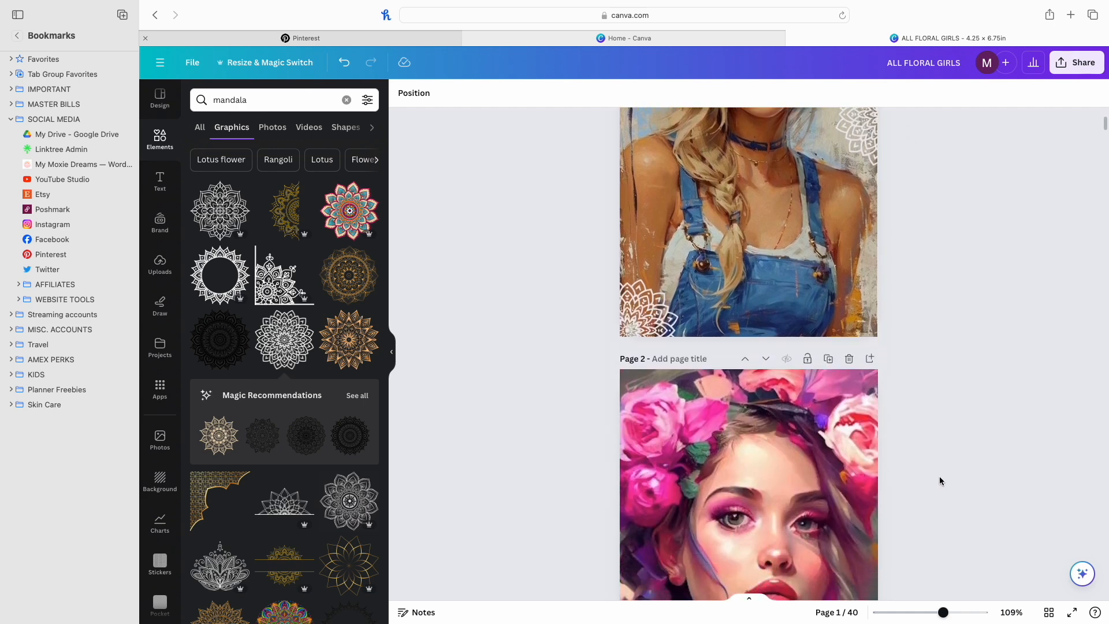
click(827, 531)
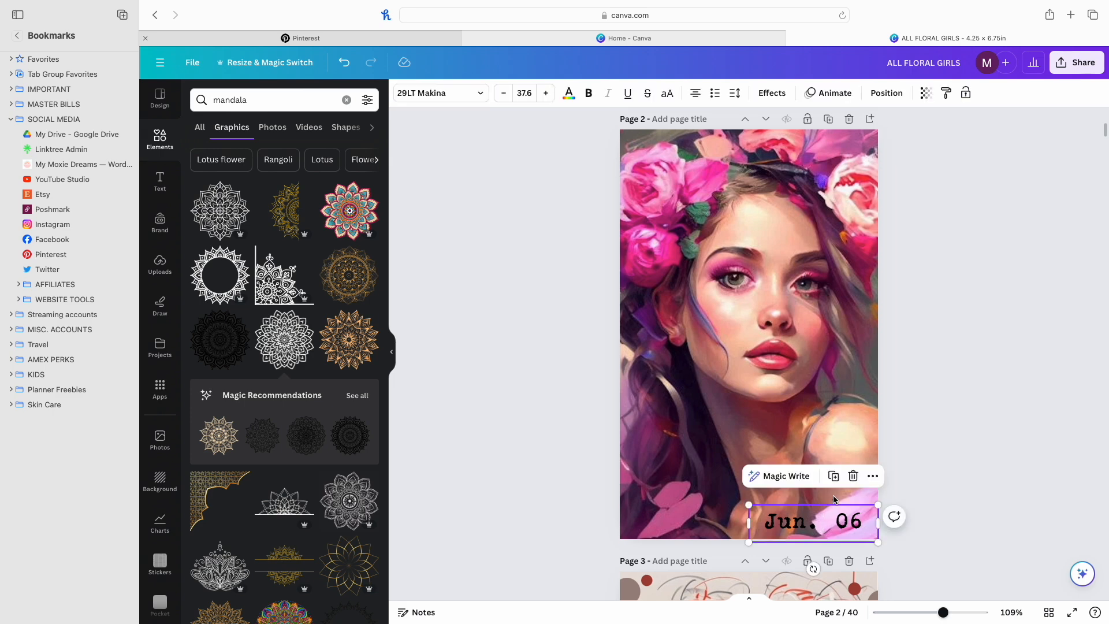
click(833, 475)
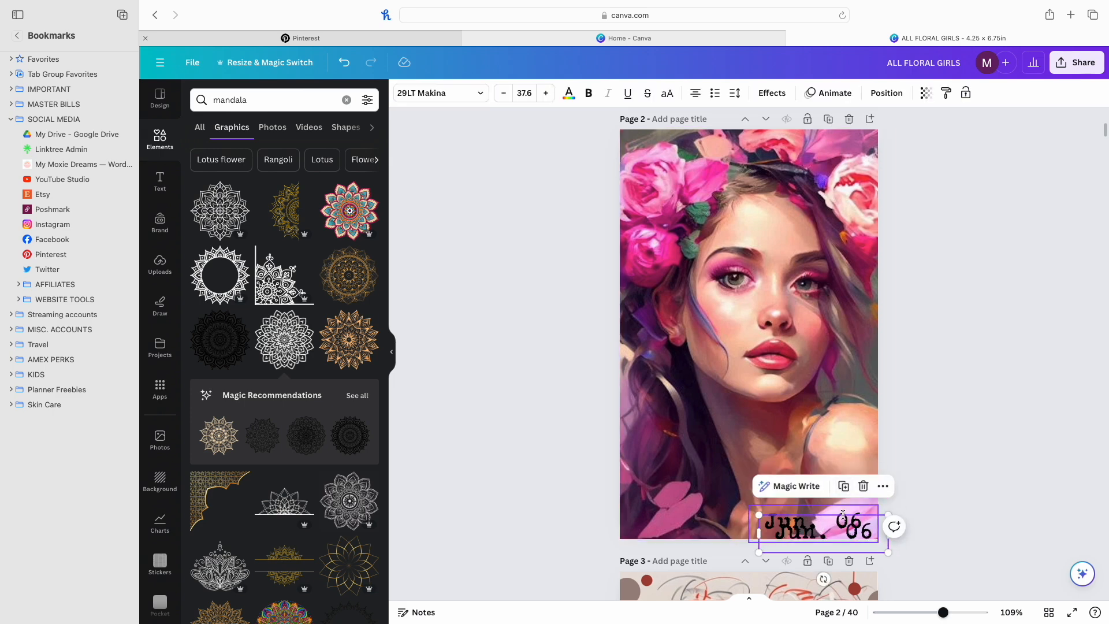
drag(842, 522, 833, 219)
click(961, 258)
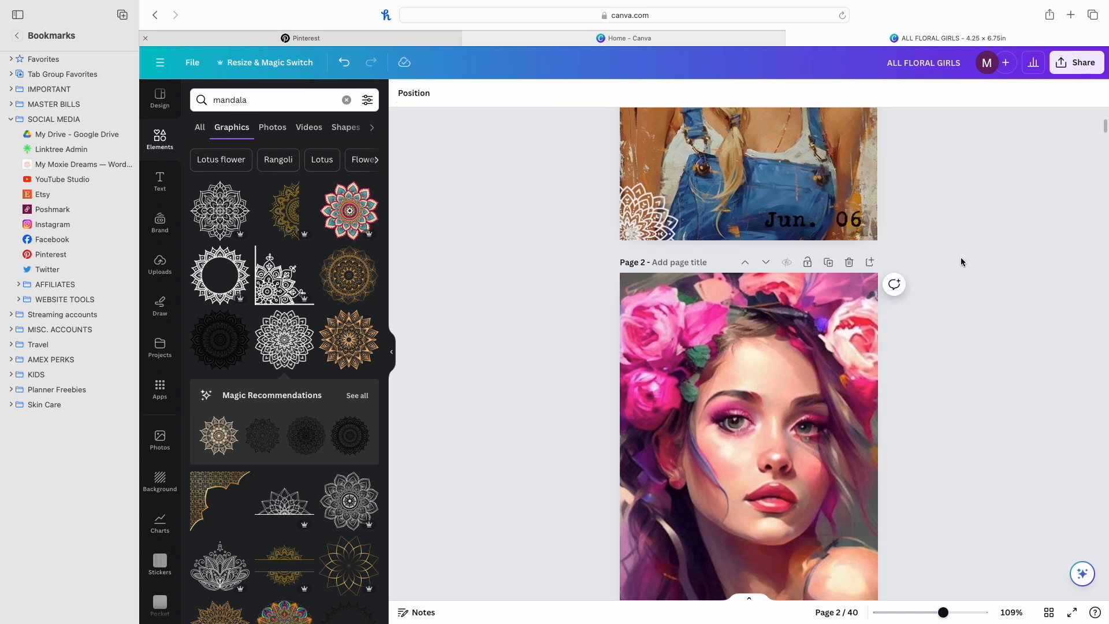
scroll(961, 258, up, 4)
scroll(807, 396, down, 2)
drag(827, 377, 839, 377)
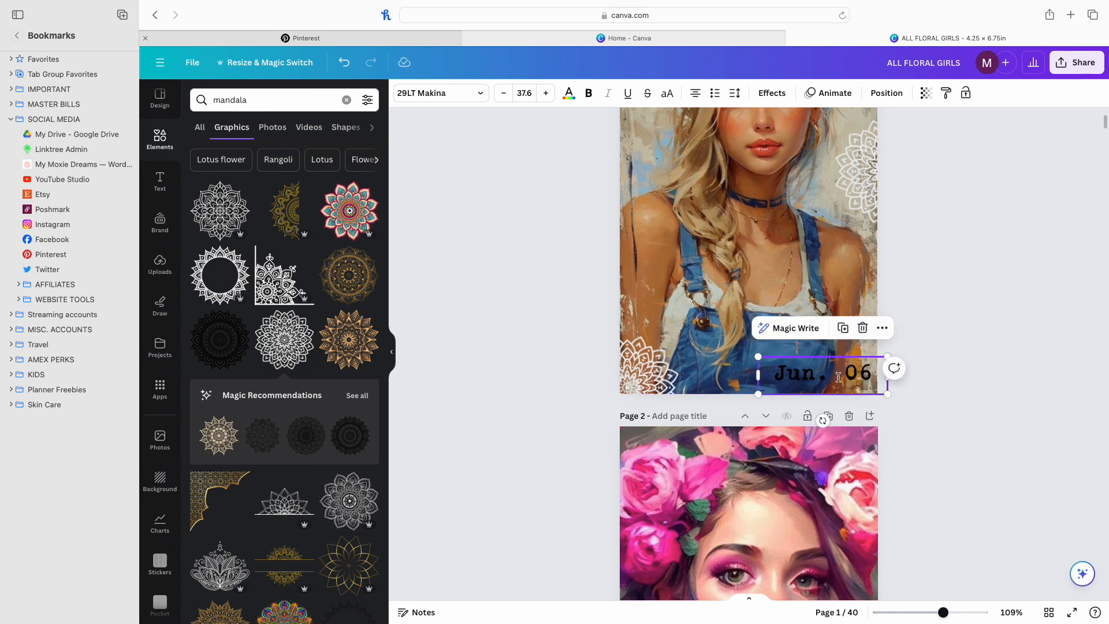
Change the date text on page 1 to "Jul. 07".
click(867, 370)
key(BackSpace)
text(7)
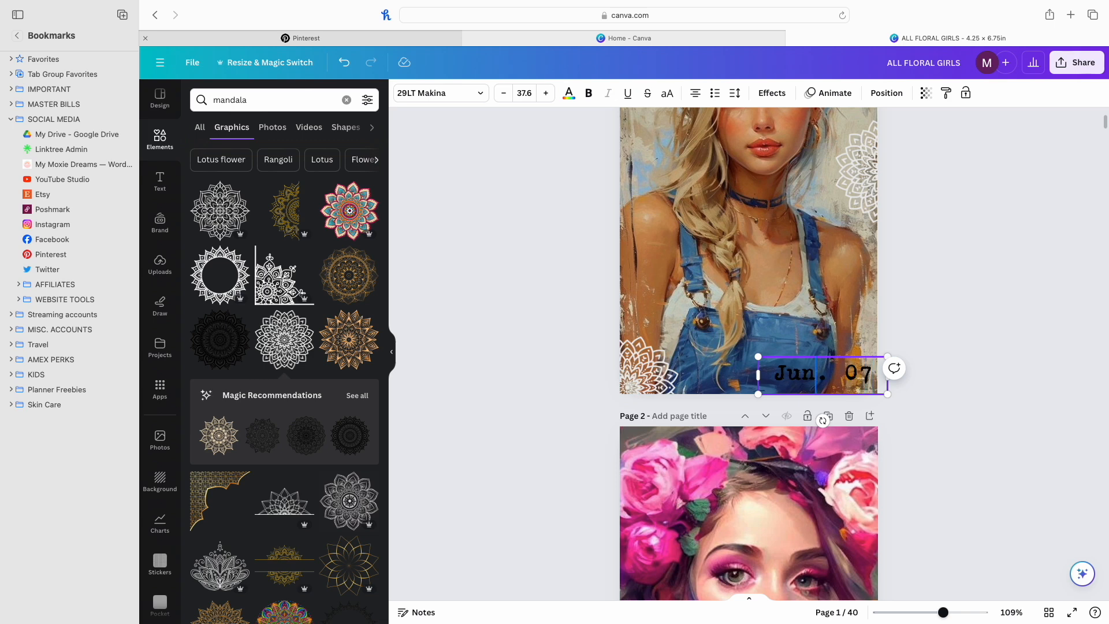
key(BackSpace)
text(l)
scroll(983, 322, down, 5)
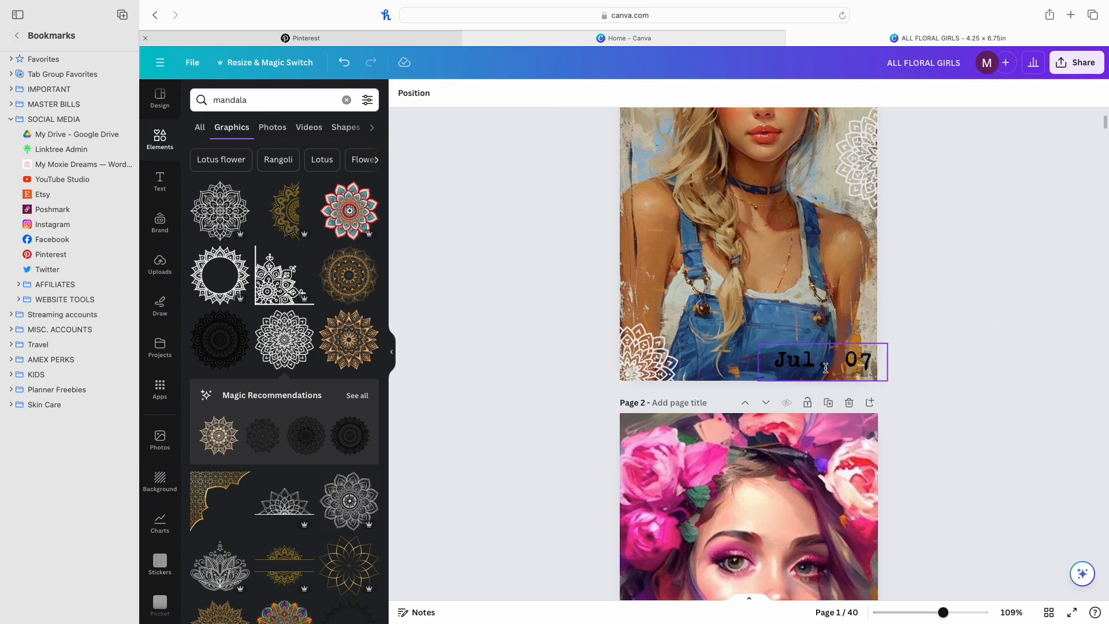
scroll(827, 366, down, 5)
scroll(826, 353, up, 8)
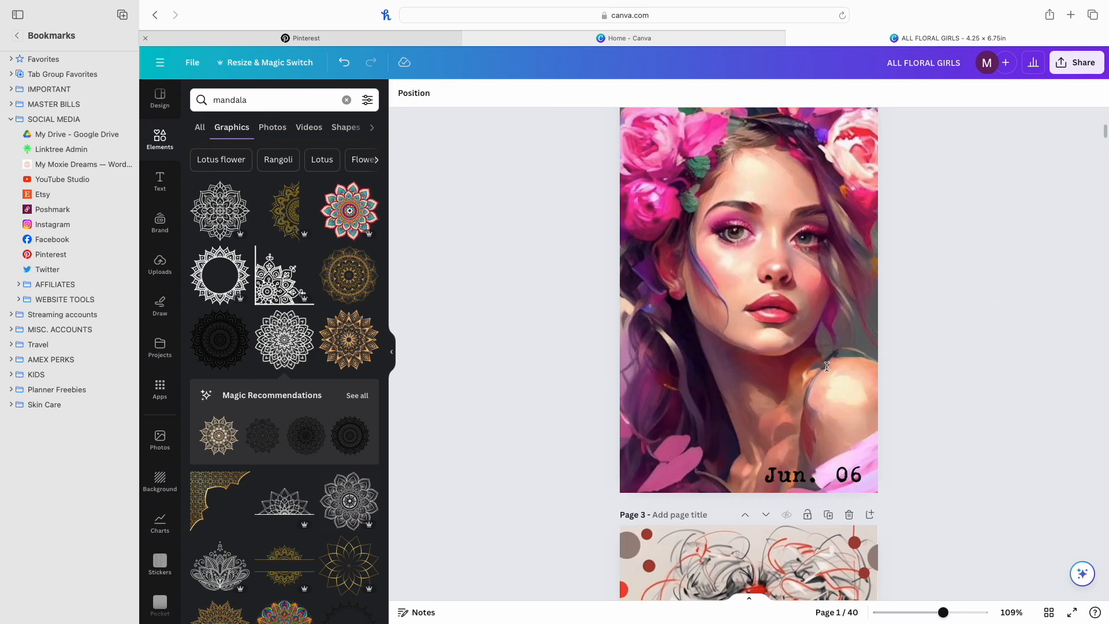
Set the color of the "Jul. 07" date text on page 1 to white.
click(840, 313)
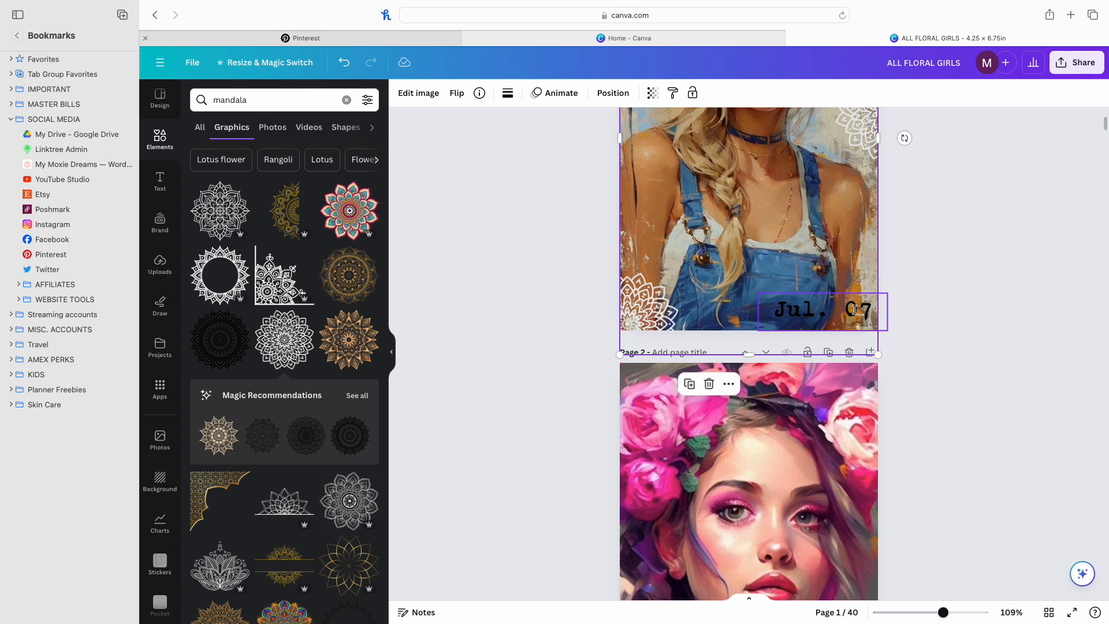
click(868, 307)
drag(868, 308, 773, 312)
click(569, 93)
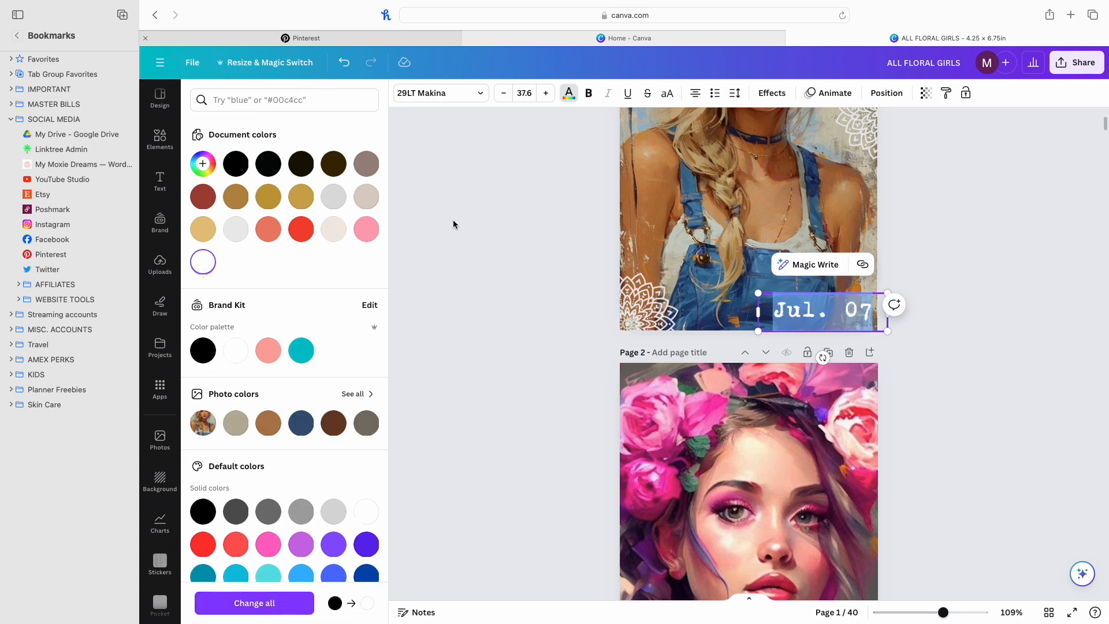
click(498, 249)
click(961, 322)
scroll(960, 335, up, 5)
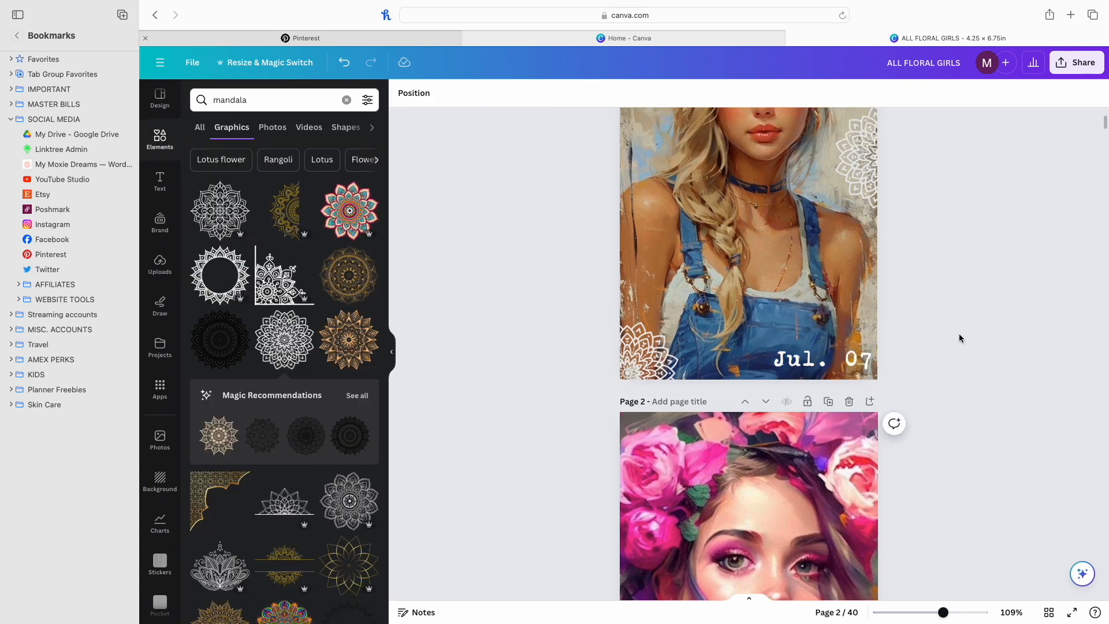
Undo the white color change on page 1's date text.
scroll(959, 338, down, 3)
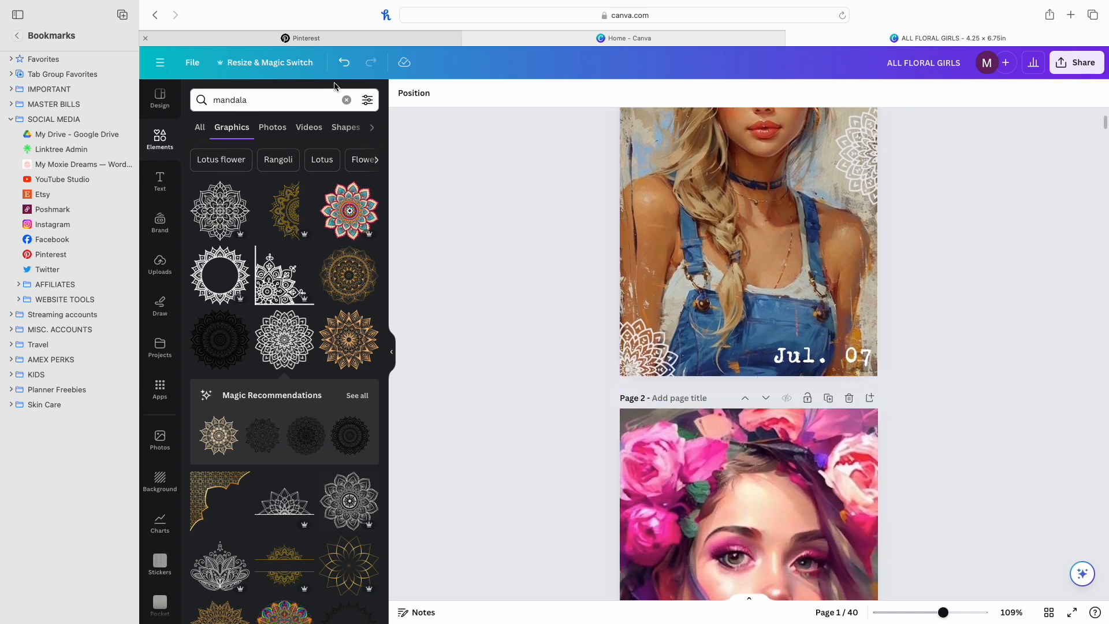
click(343, 62)
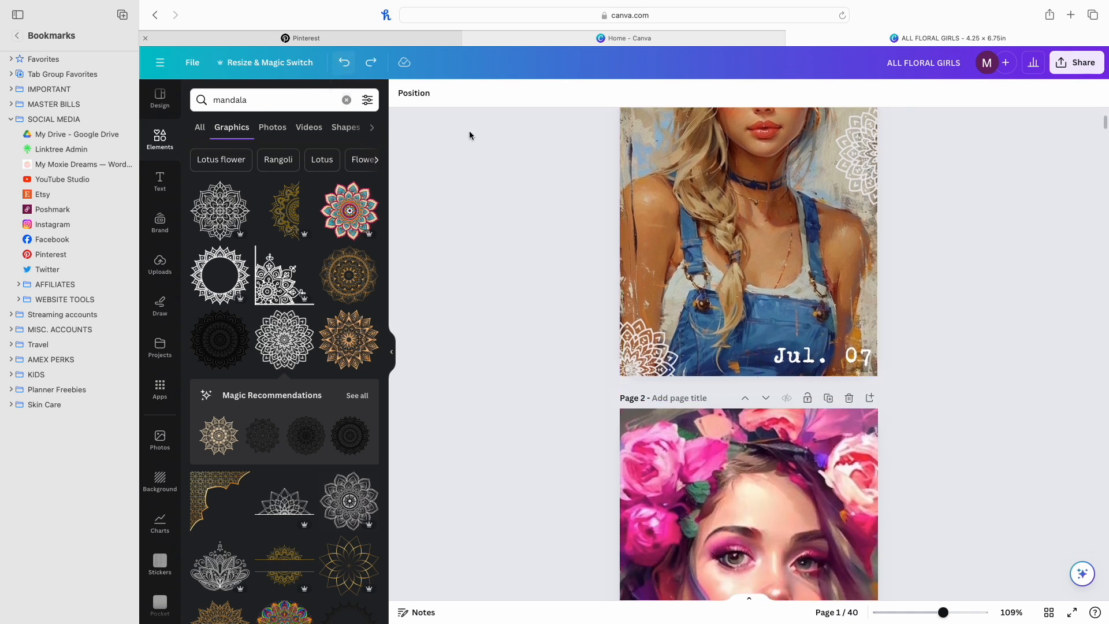
click(342, 66)
scroll(520, 219, up, 3)
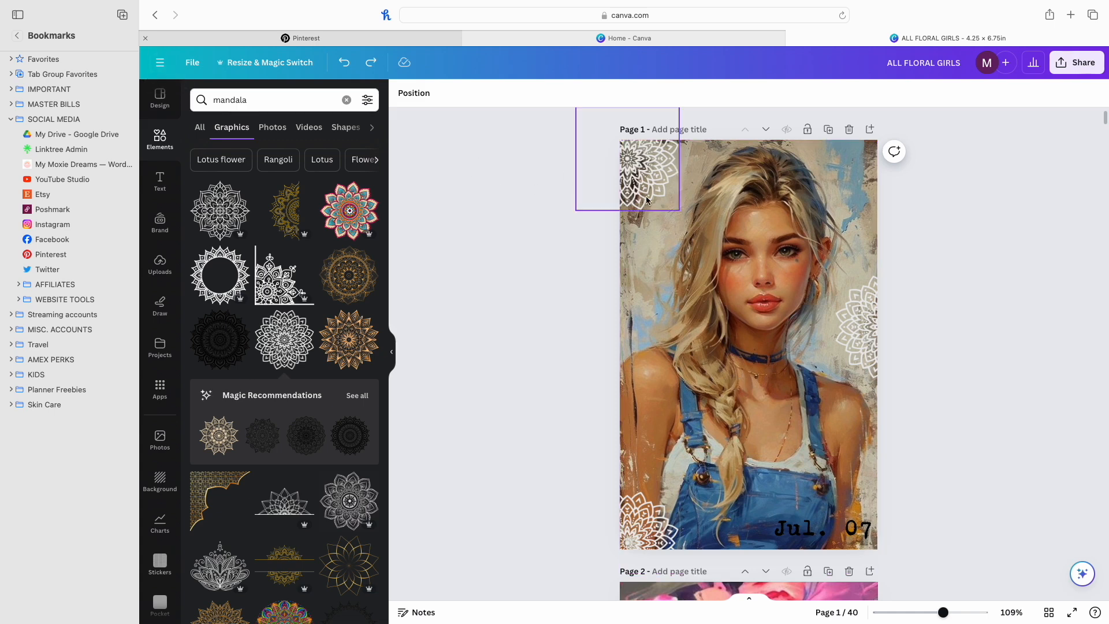
Set the design's download file type to PDF Print with crop marks and bleed.
click(1070, 63)
click(921, 360)
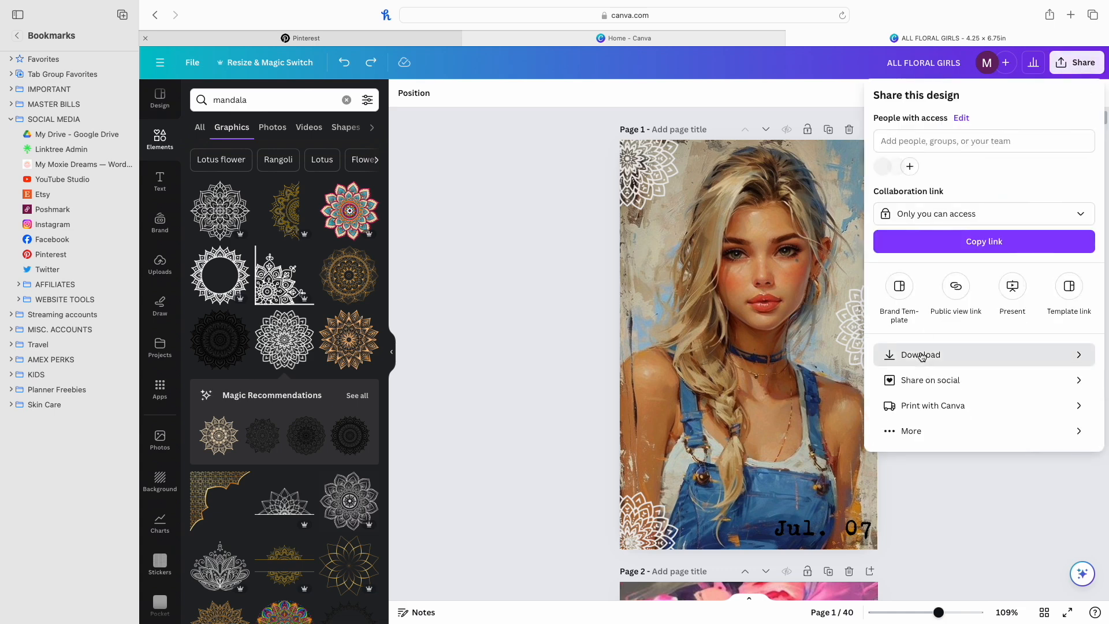
click(954, 140)
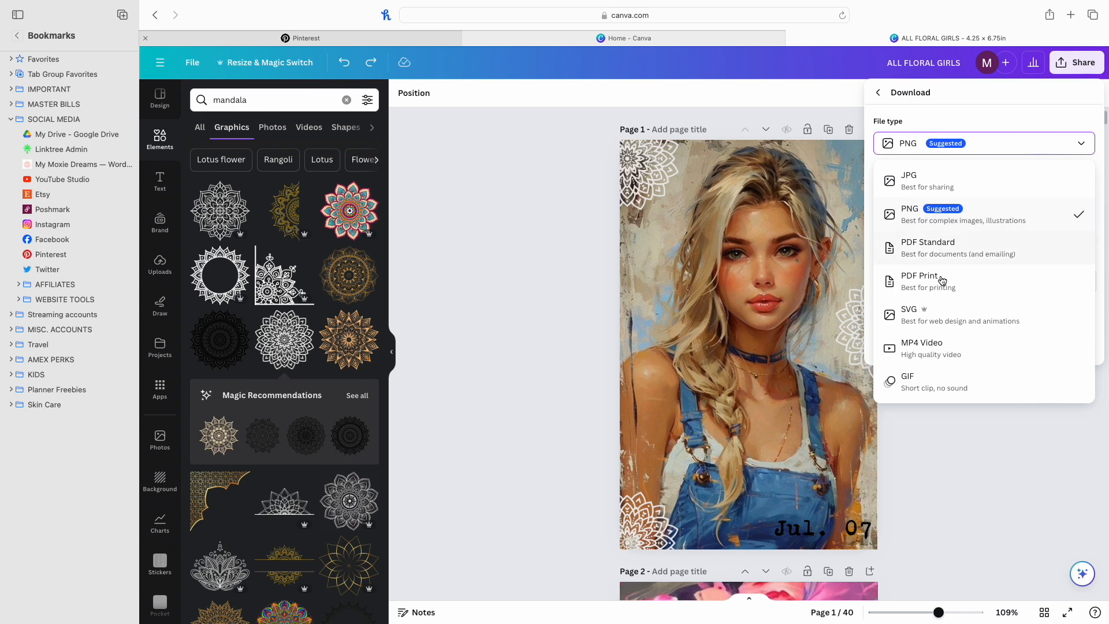
click(873, 283)
click(943, 280)
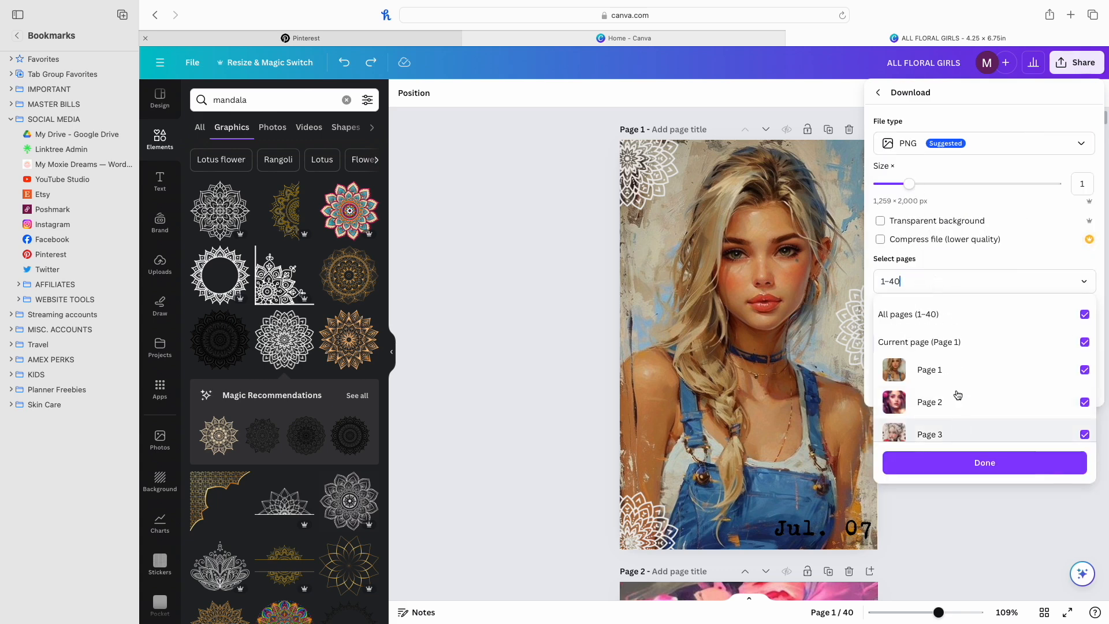
click(915, 153)
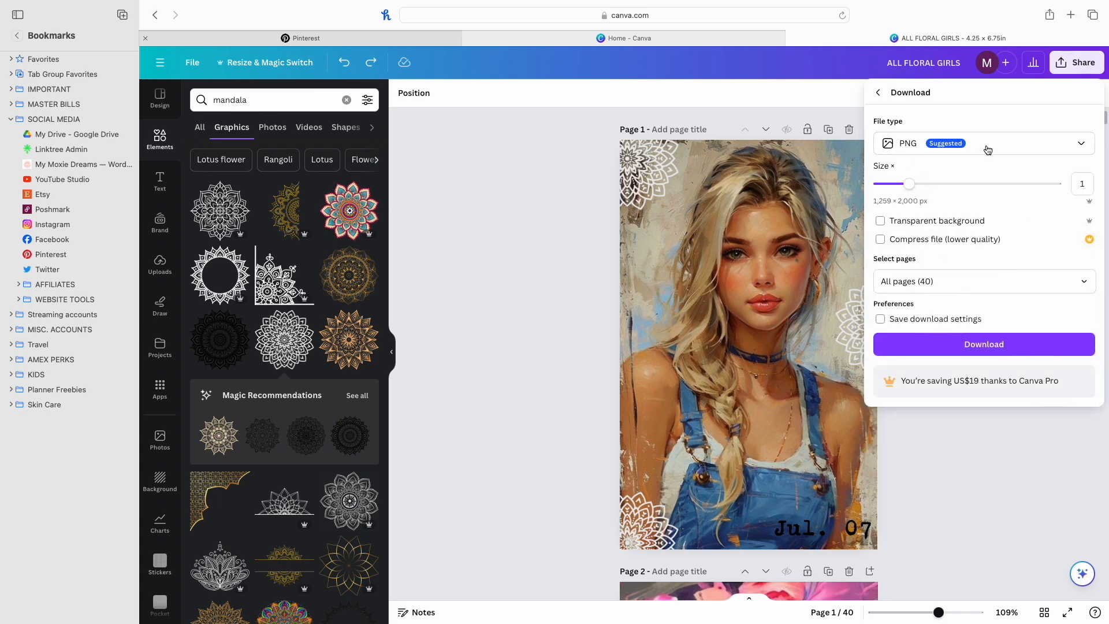
click(998, 145)
click(923, 281)
click(903, 167)
Limit the PDF Print download to page 1 and download it.
click(943, 243)
drag(944, 243, 871, 244)
text(1)
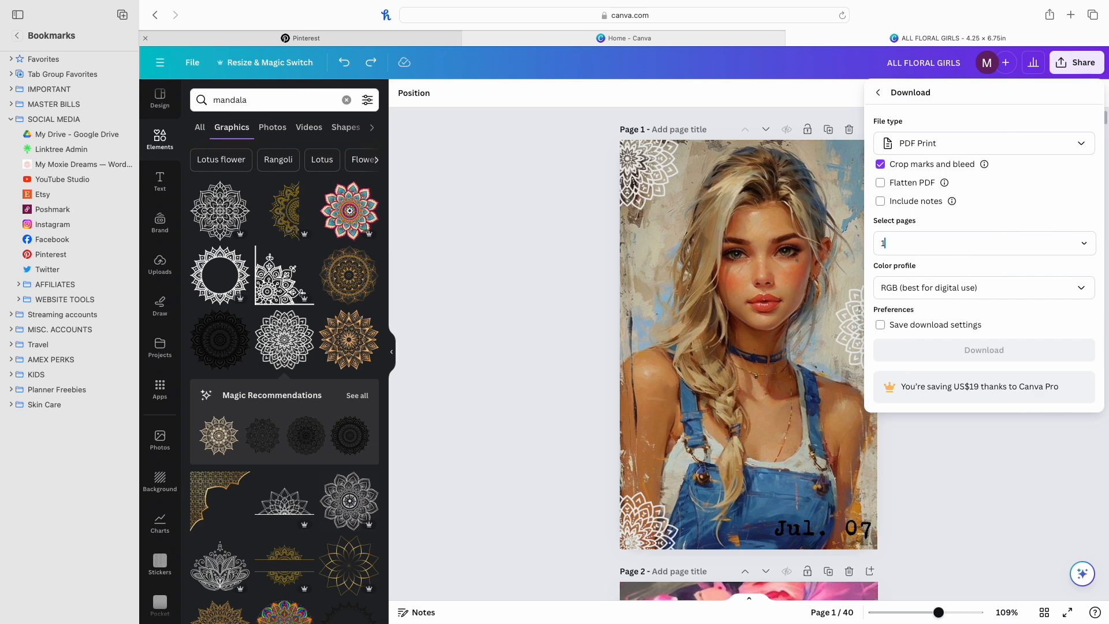
click(955, 241)
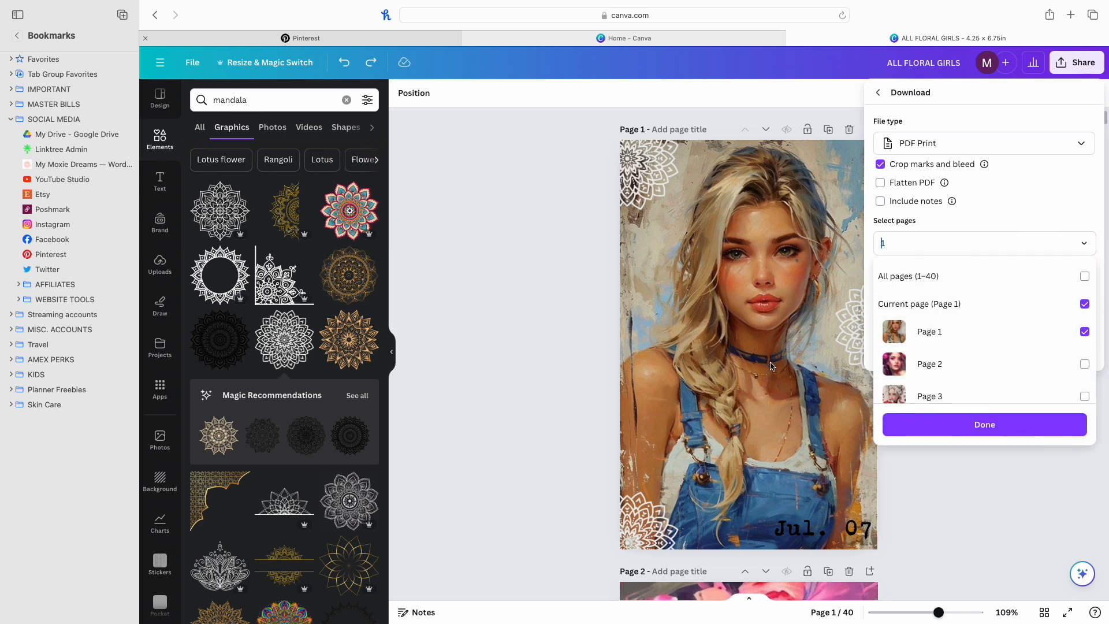
click(955, 427)
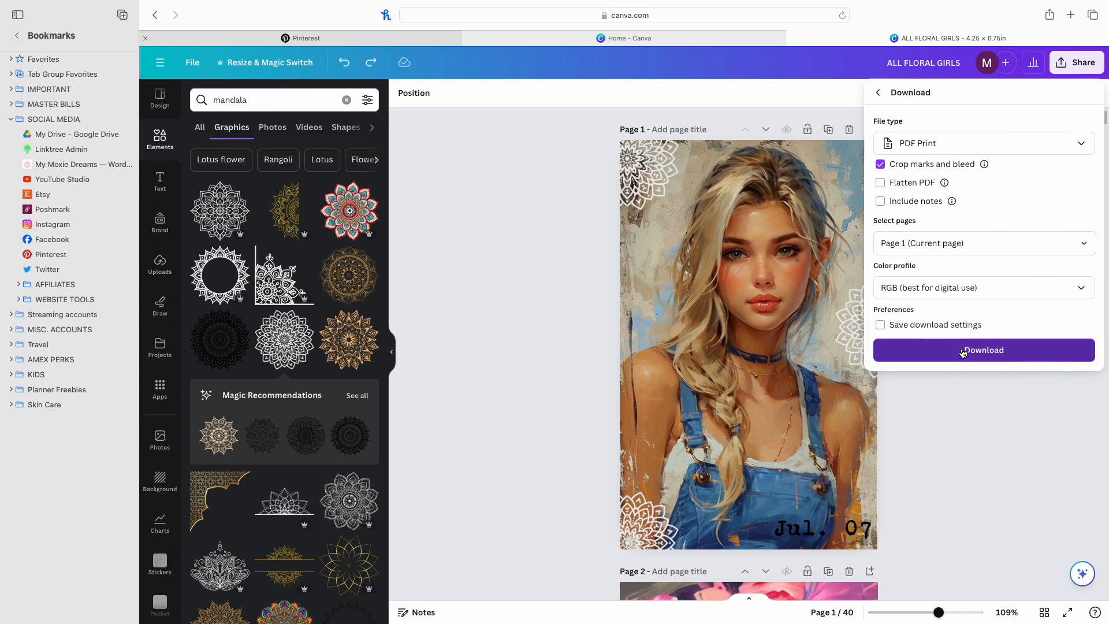
click(983, 350)
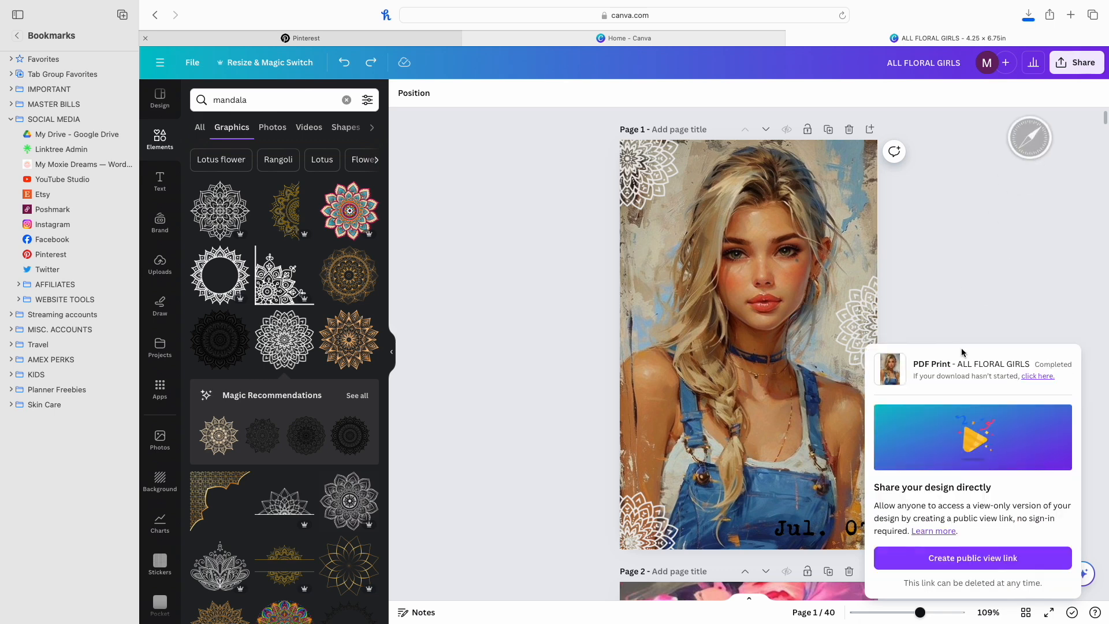
Open the downloaded ALL FLORAL GIRLS.pdf in Preview and move its window toward the middle of the desktop.
click(1029, 14)
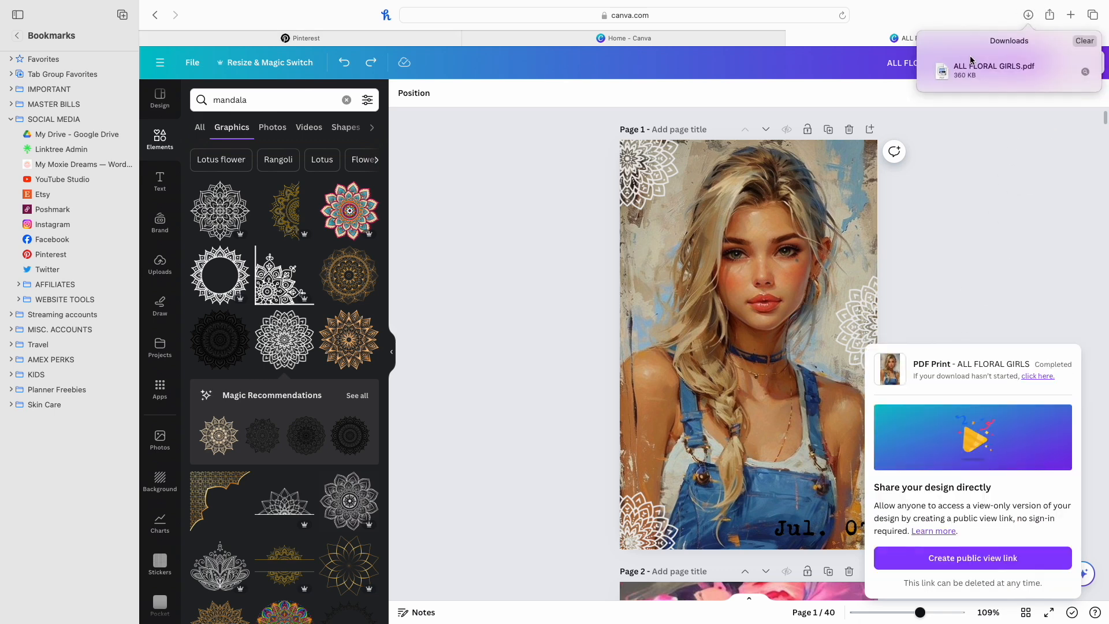
double_click(963, 73)
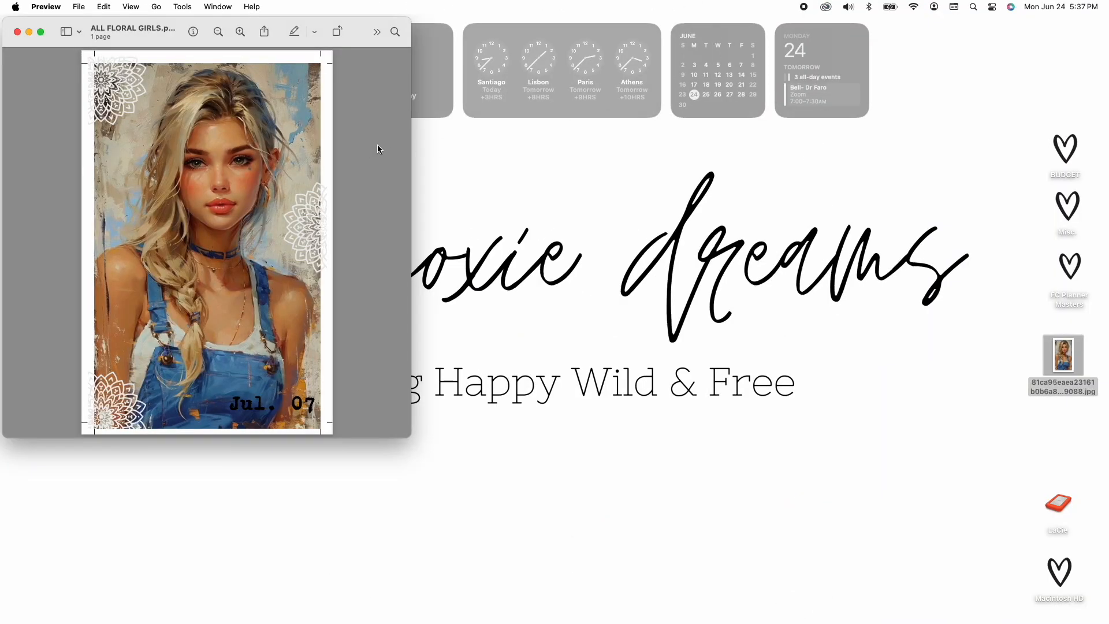
drag(349, 26, 577, 15)
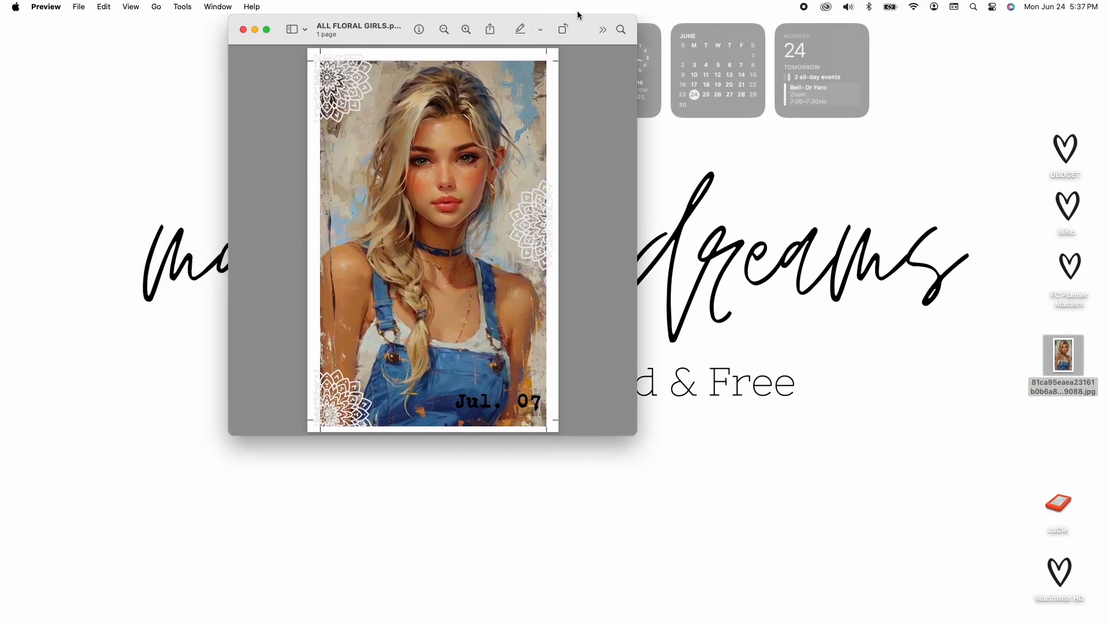
Set up printing of the PDF with 2 copies per page at 100% scale, and cancel the print.
click(79, 8)
click(110, 298)
click(583, 414)
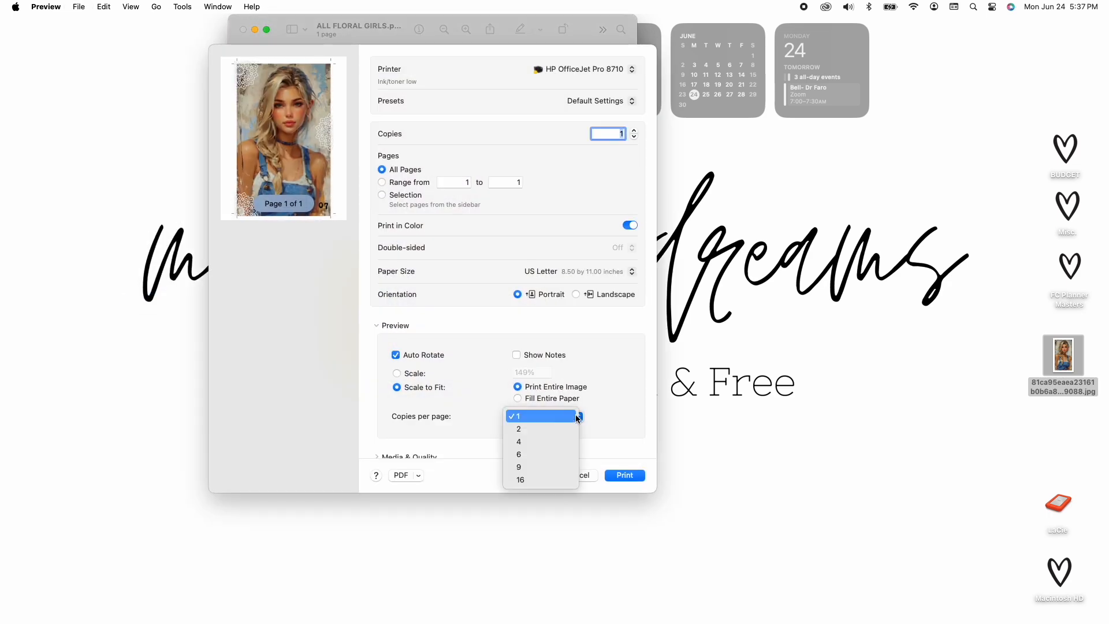
click(557, 431)
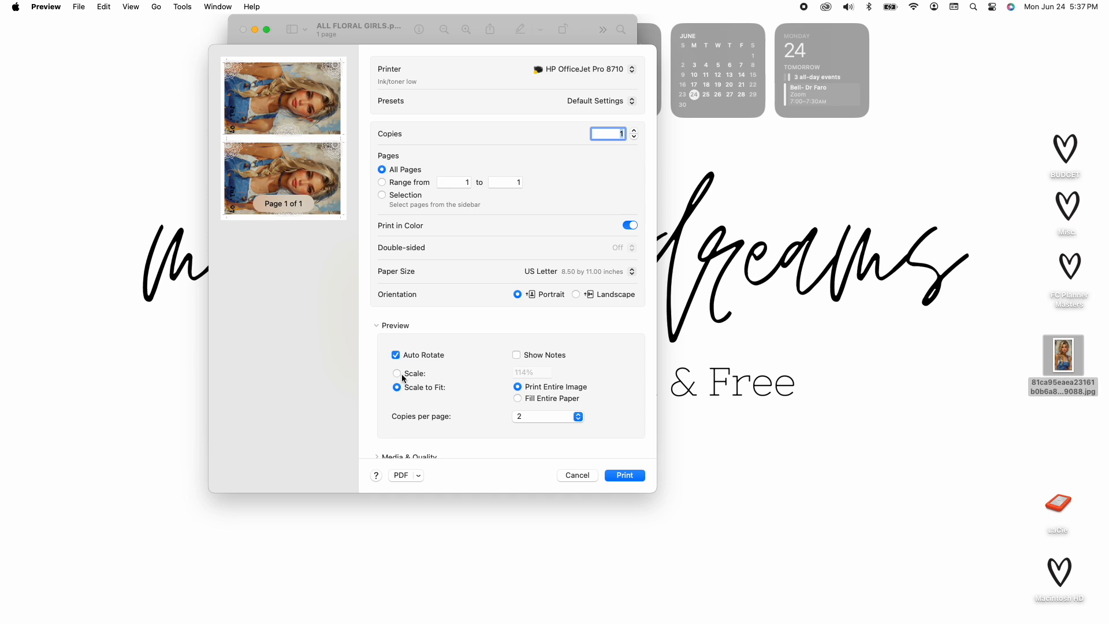
click(398, 374)
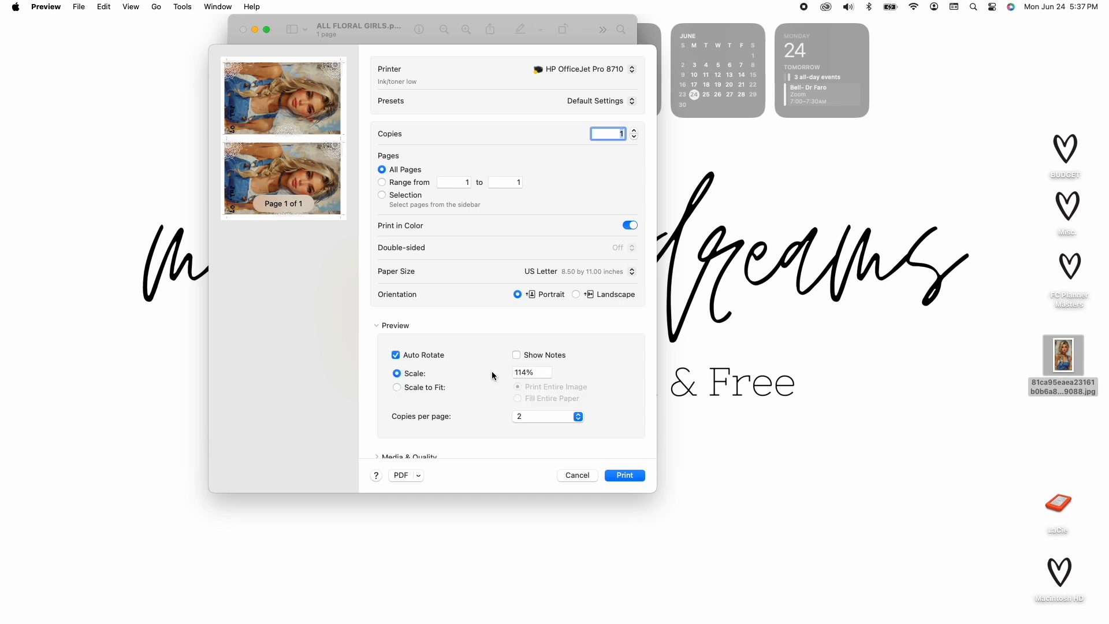
click(543, 374)
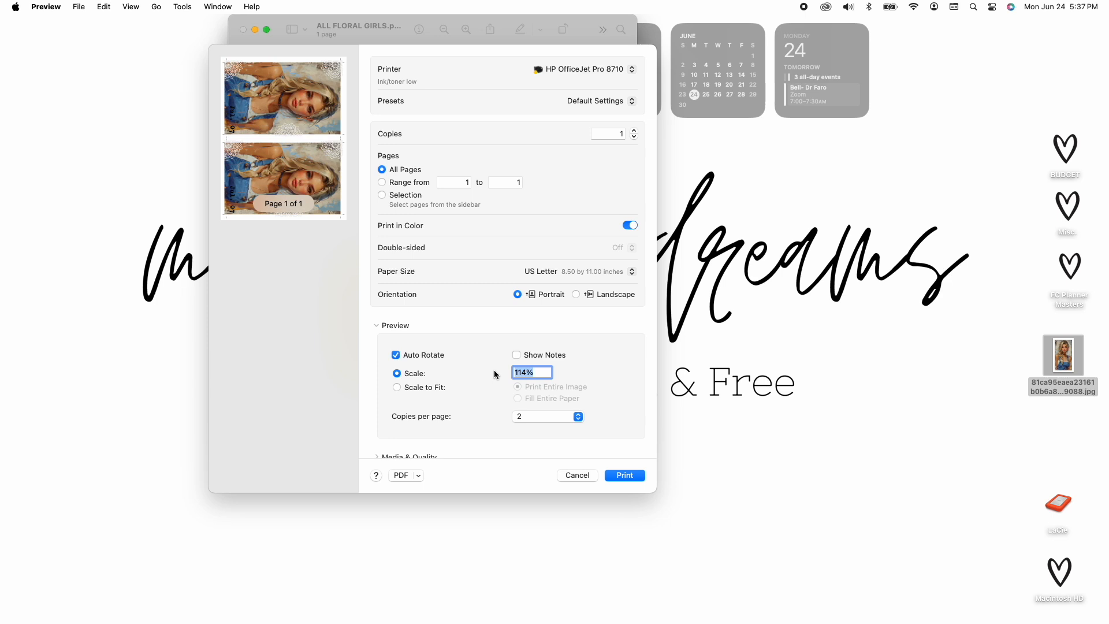
text(100)
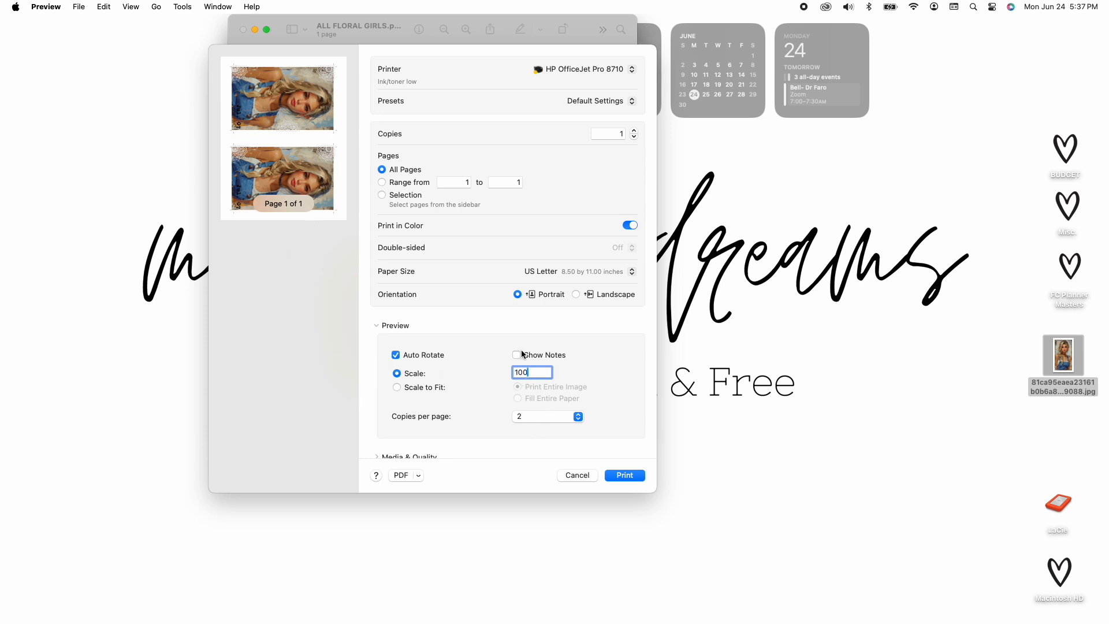
scroll(504, 350, down, 5)
scroll(440, 243, up, 5)
click(576, 476)
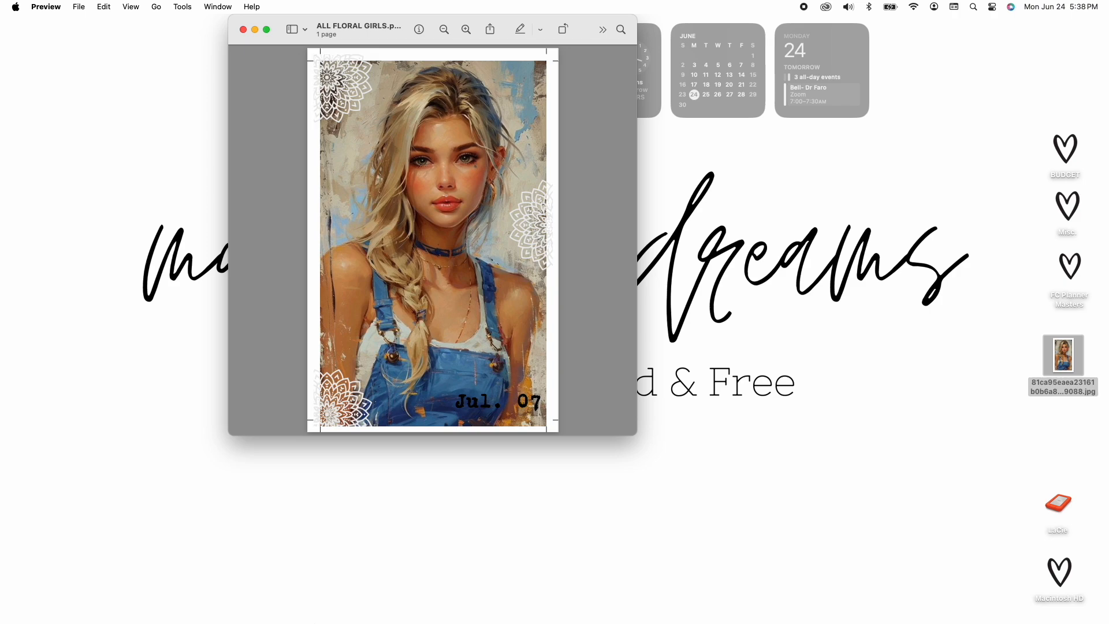
Return to the browser, clear the downloads list and close the ALL FLORAL GIRLS design.
mouse_move(581, 619)
click(249, 604)
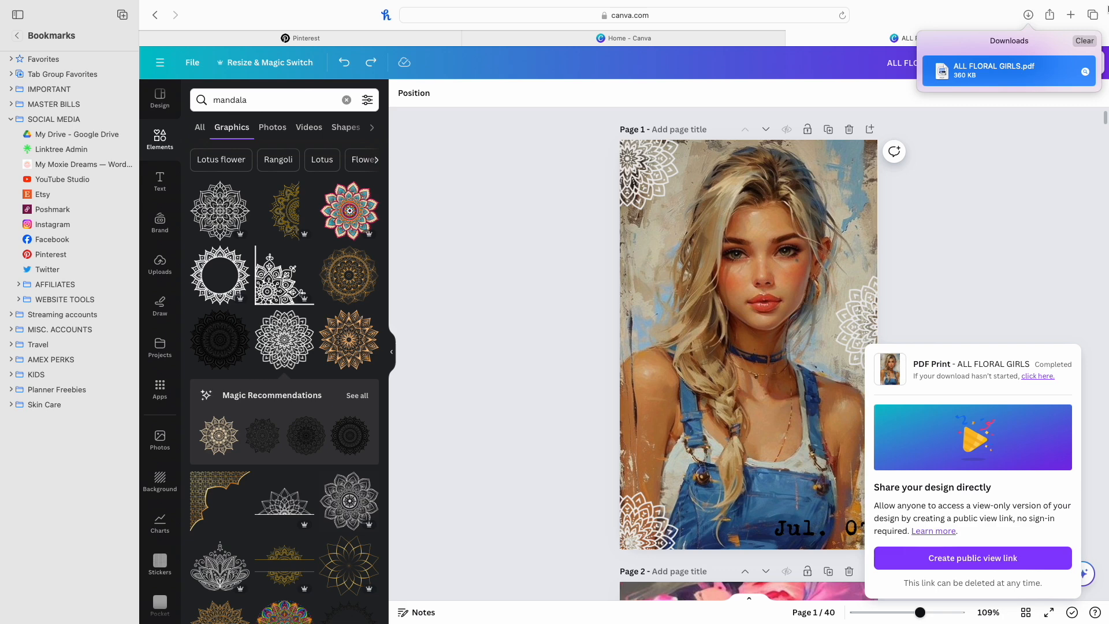
click(1086, 41)
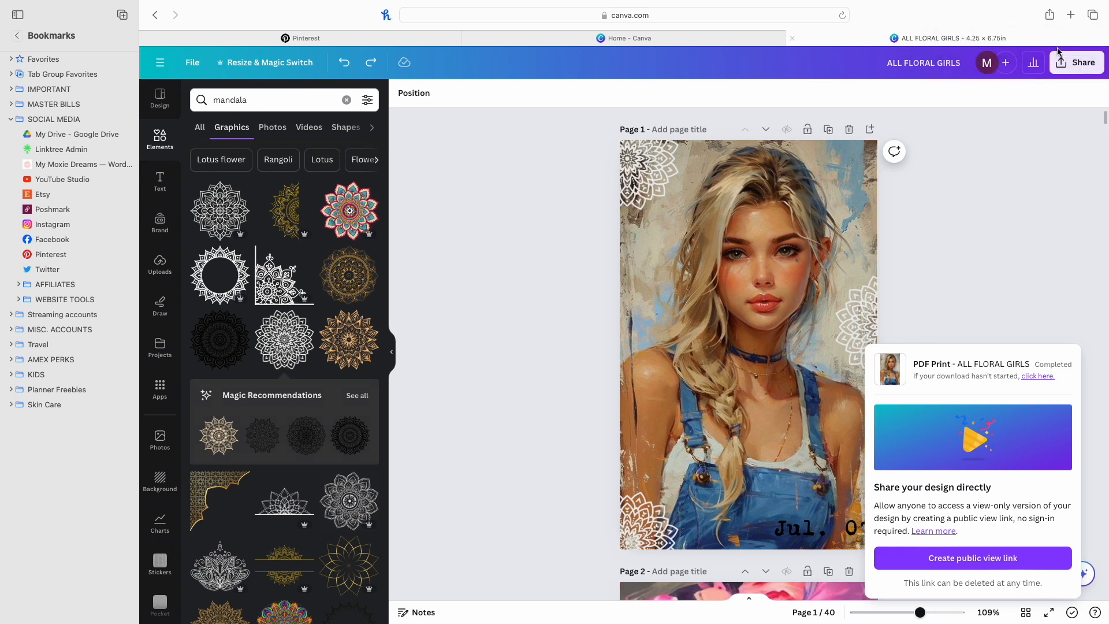
click(792, 38)
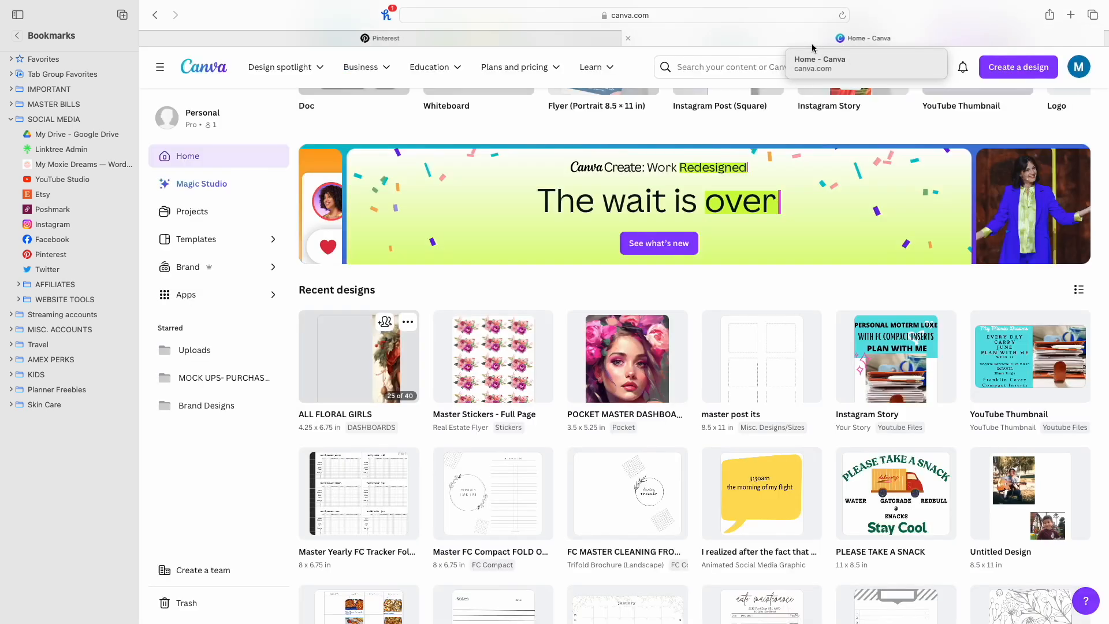
Open the POCKET MASTER DASHBOARDS design and add a blank page as page 1.
click(617, 366)
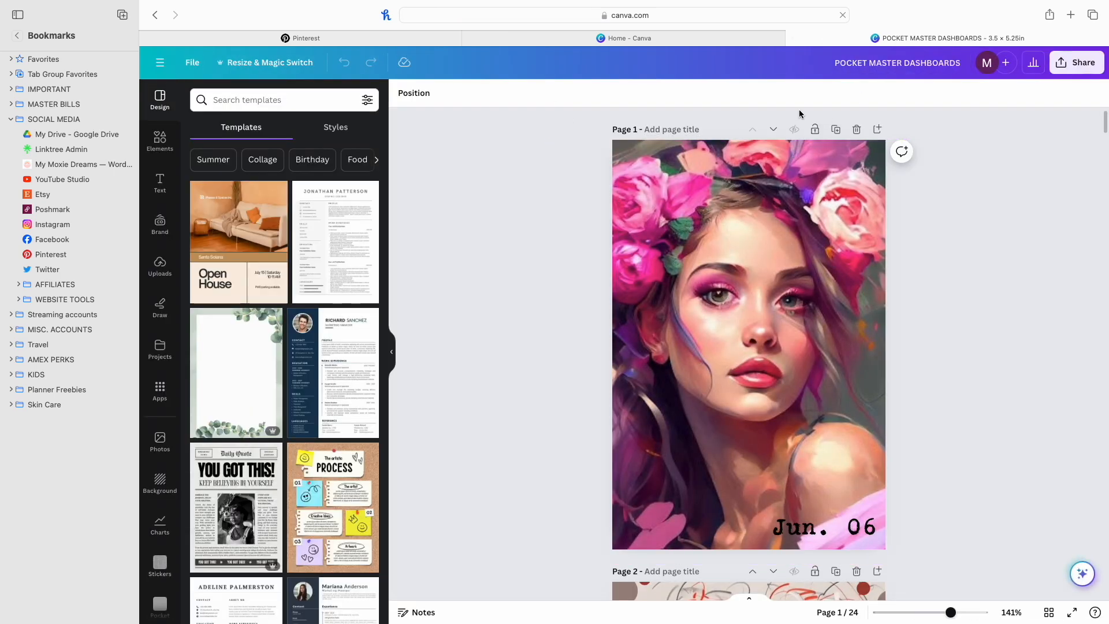
click(878, 131)
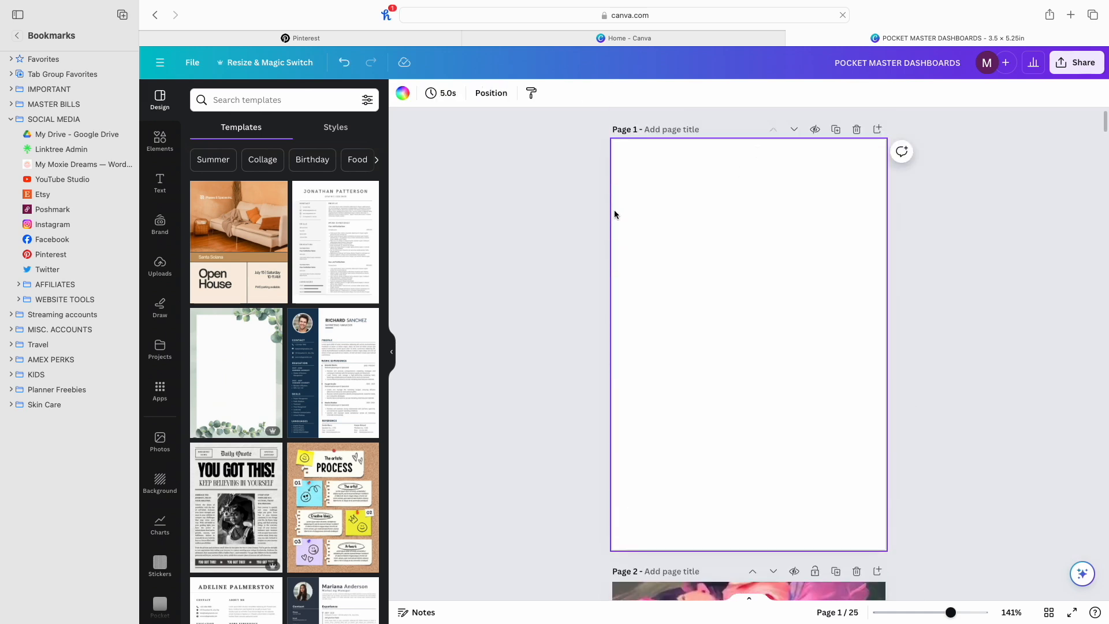
Apply the ALL FLORAL GIRLS page with the denim-overalls portrait and "Jul. 07" from the DASHBOARDS folder to blank page 1.
scroll(170, 372, down, 1)
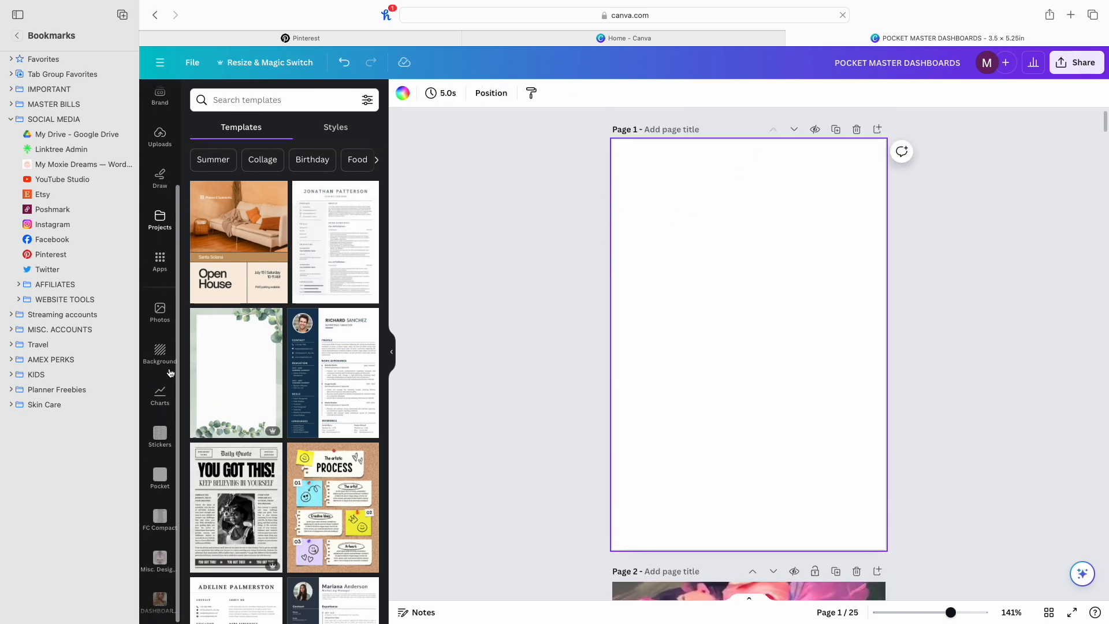
scroll(168, 572, down, 3)
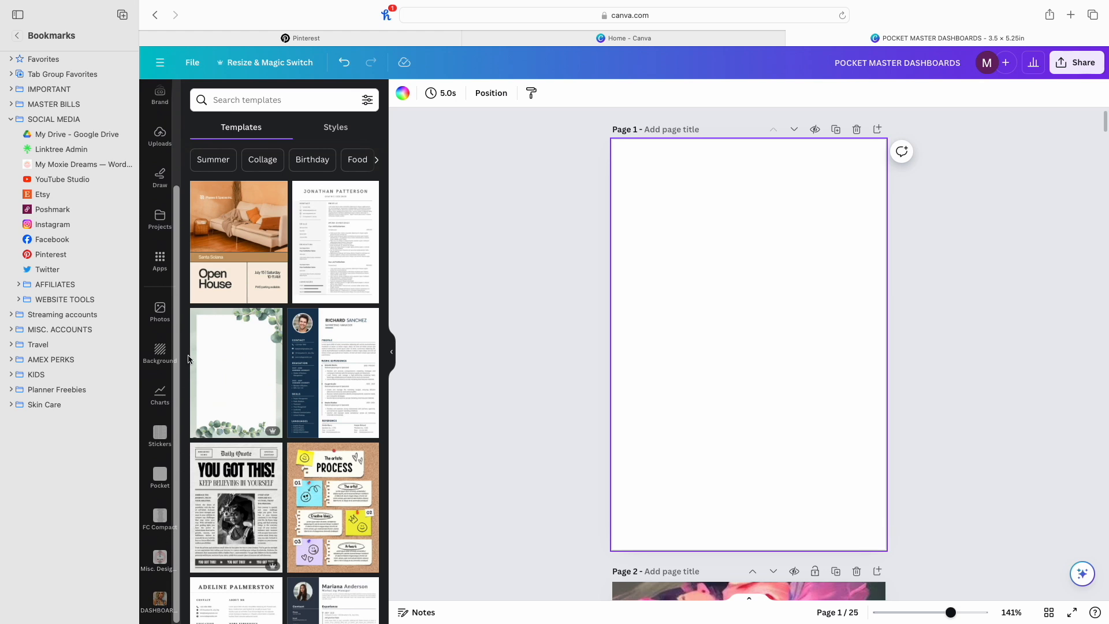
click(160, 602)
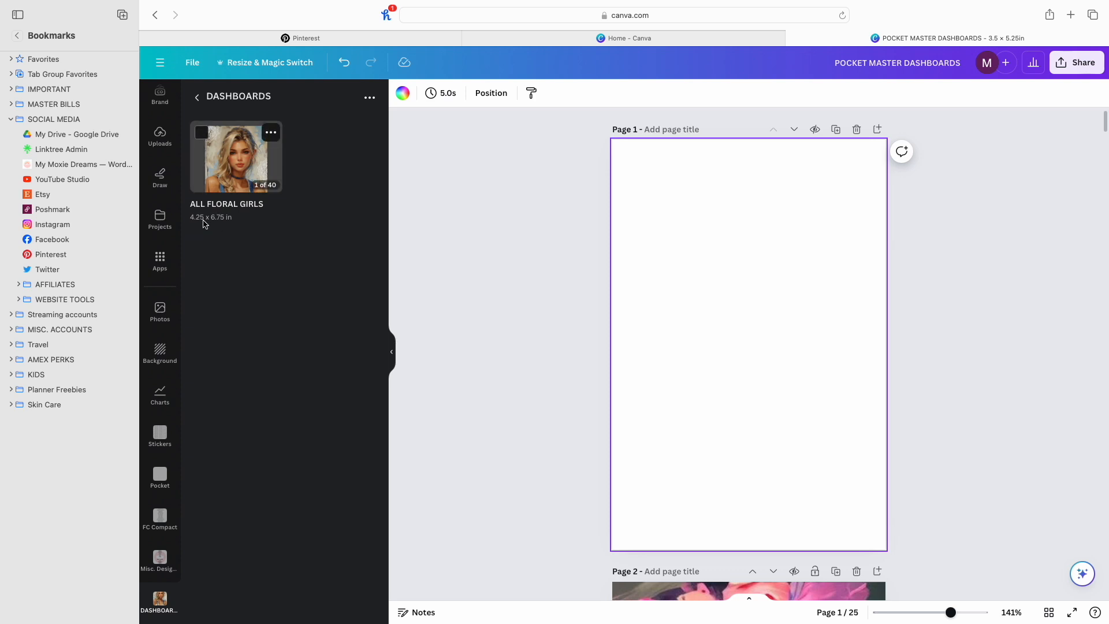
click(242, 174)
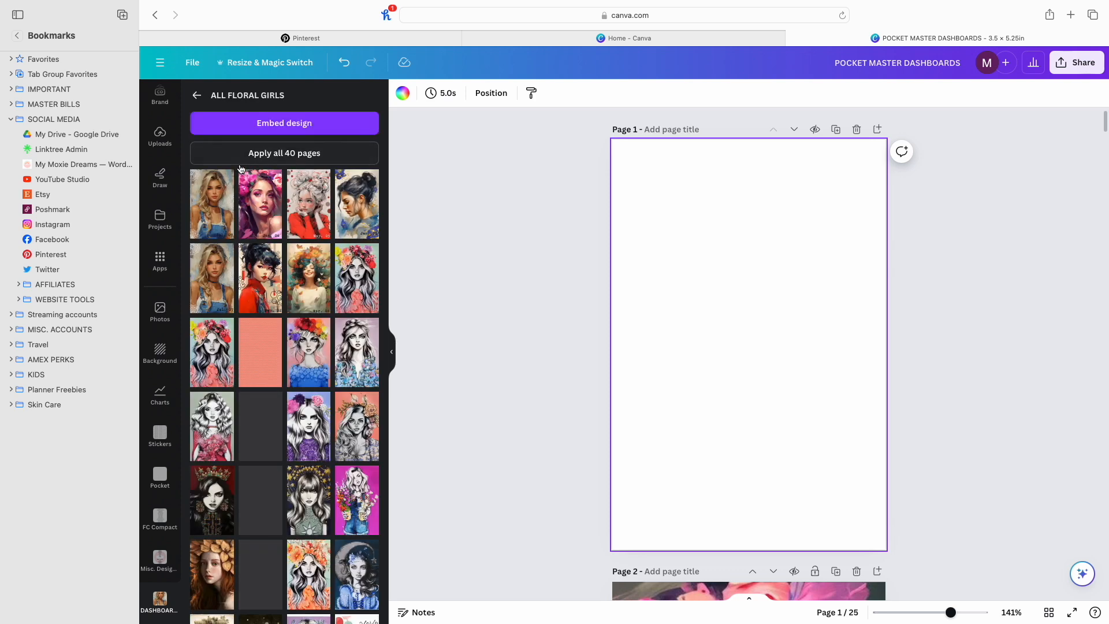
click(229, 266)
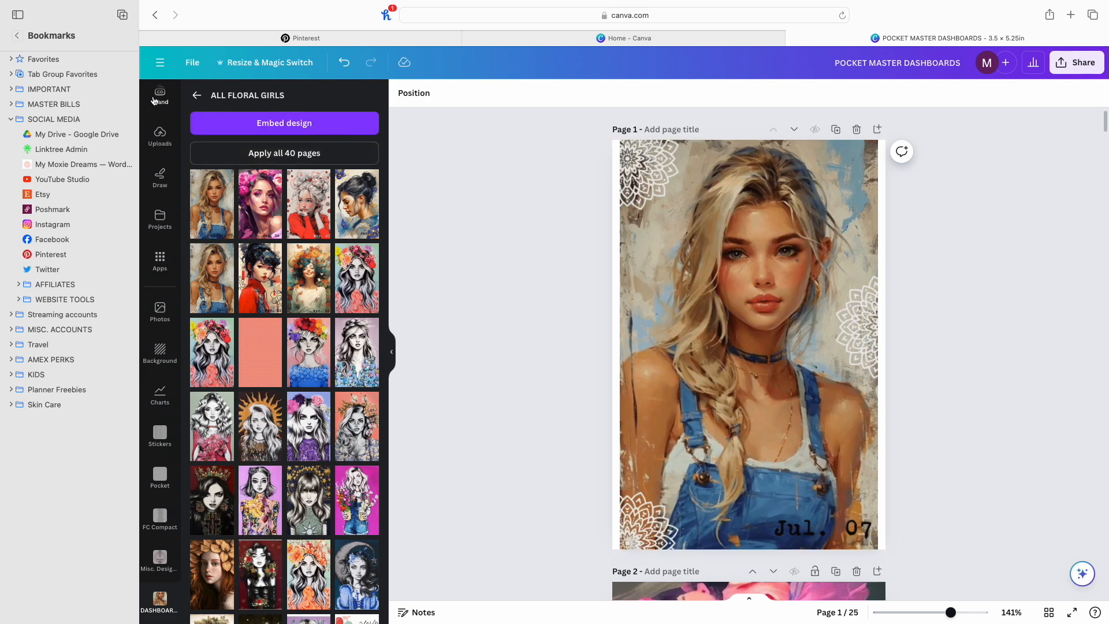
click(196, 95)
Widen the portrait image toward both side edges of page 1 and adjust its position slightly.
click(614, 298)
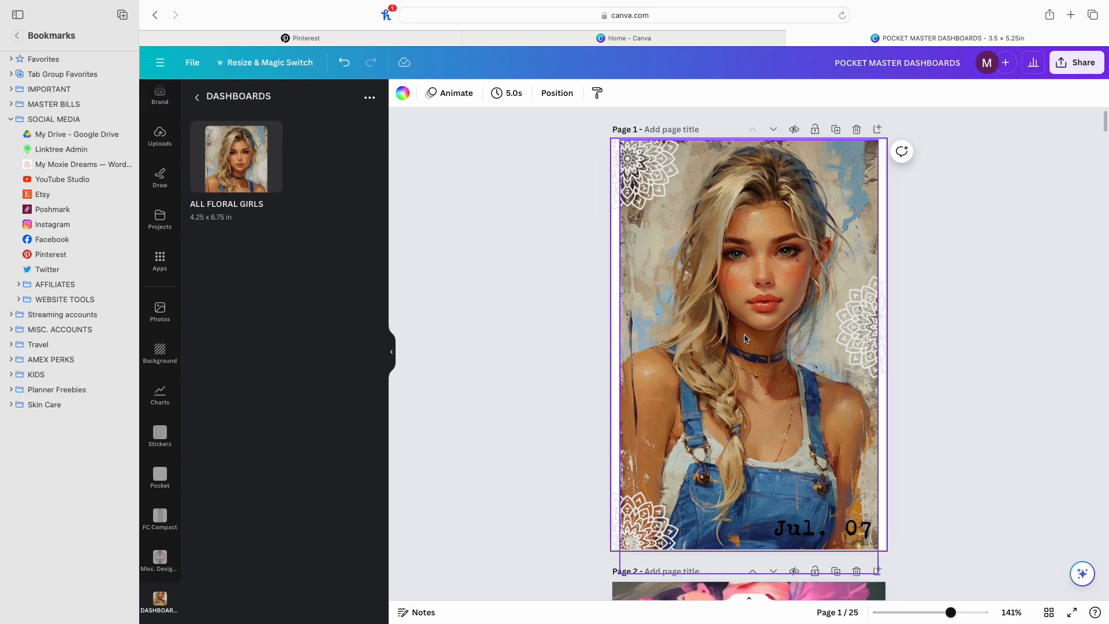
click(720, 386)
click(497, 389)
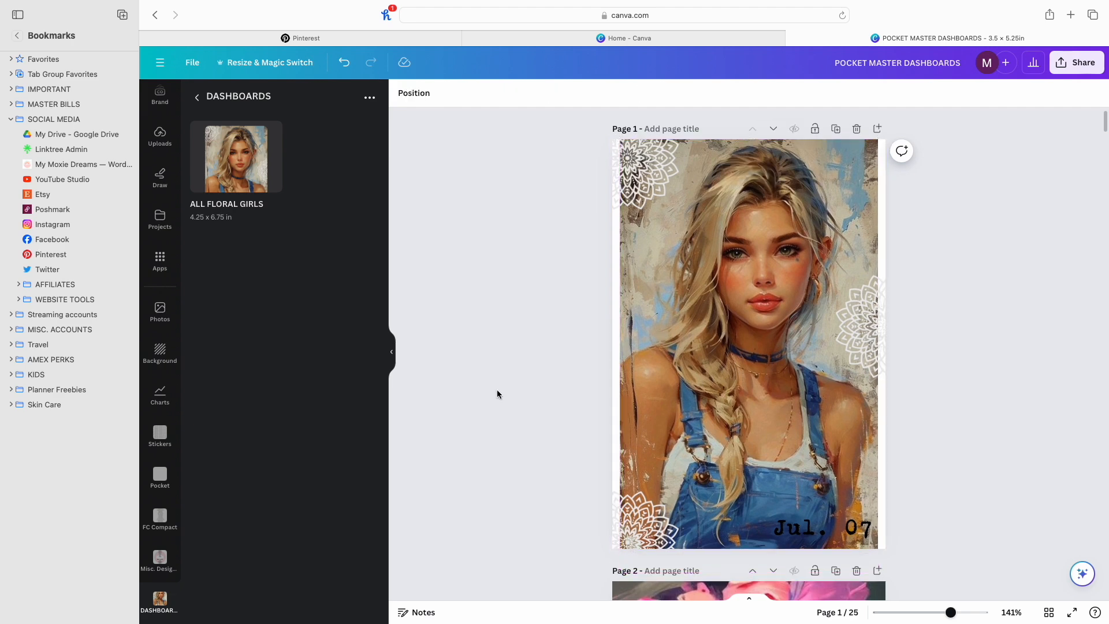
click(641, 375)
drag(619, 356, 612, 356)
drag(879, 357, 886, 357)
drag(789, 342, 789, 351)
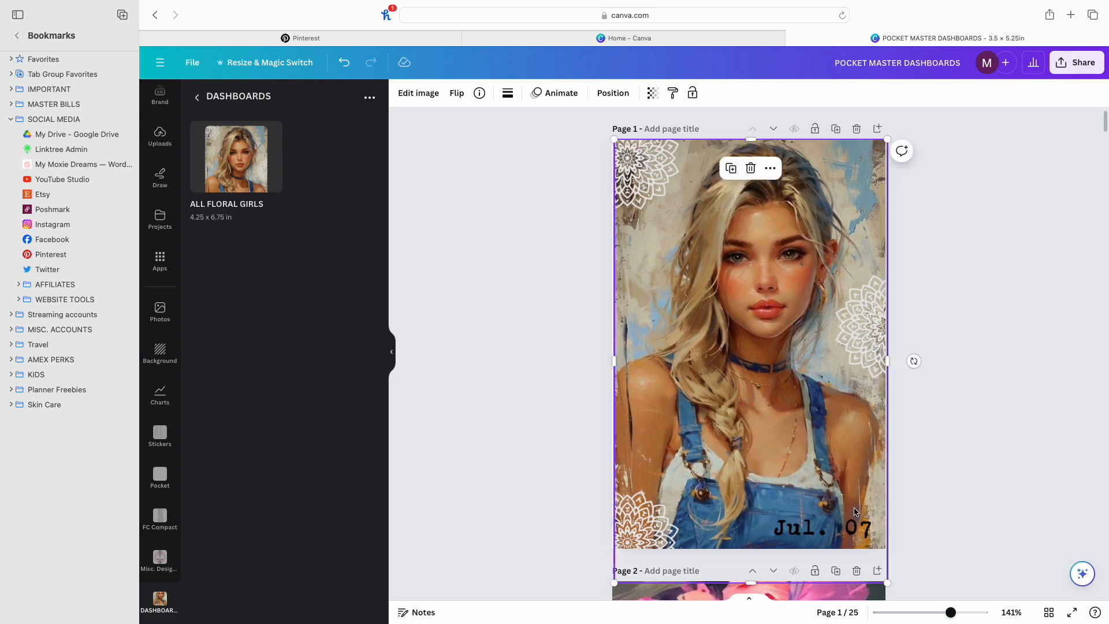
Nudge the "Jul. 07" text closer to page 1's lower-right corner and fit the portrait to the page's left edge.
drag(854, 524, 860, 528)
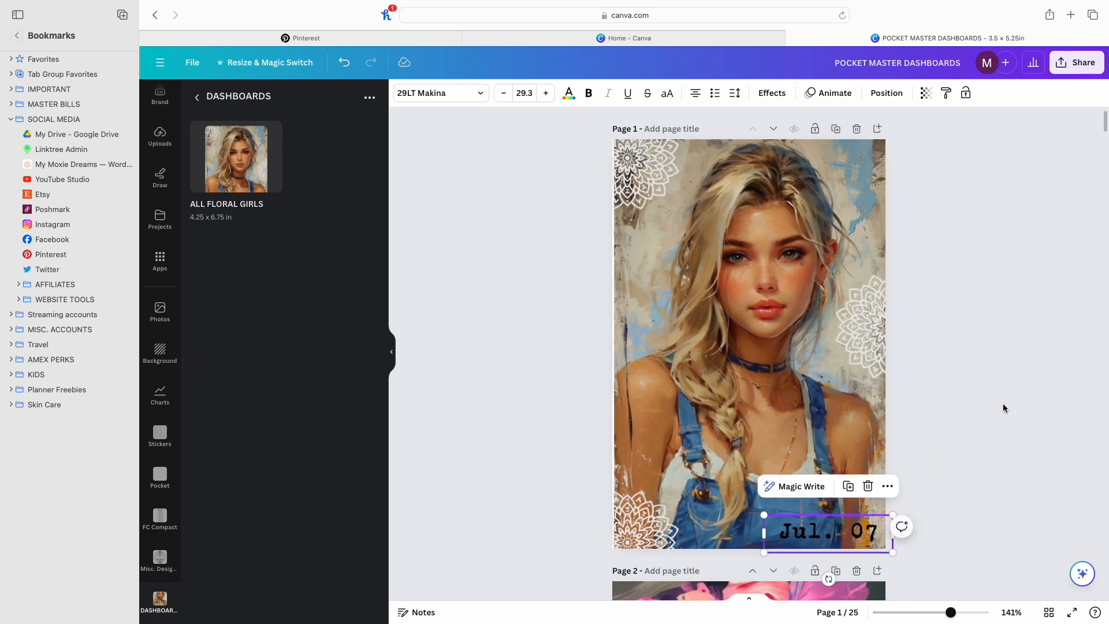
click(972, 397)
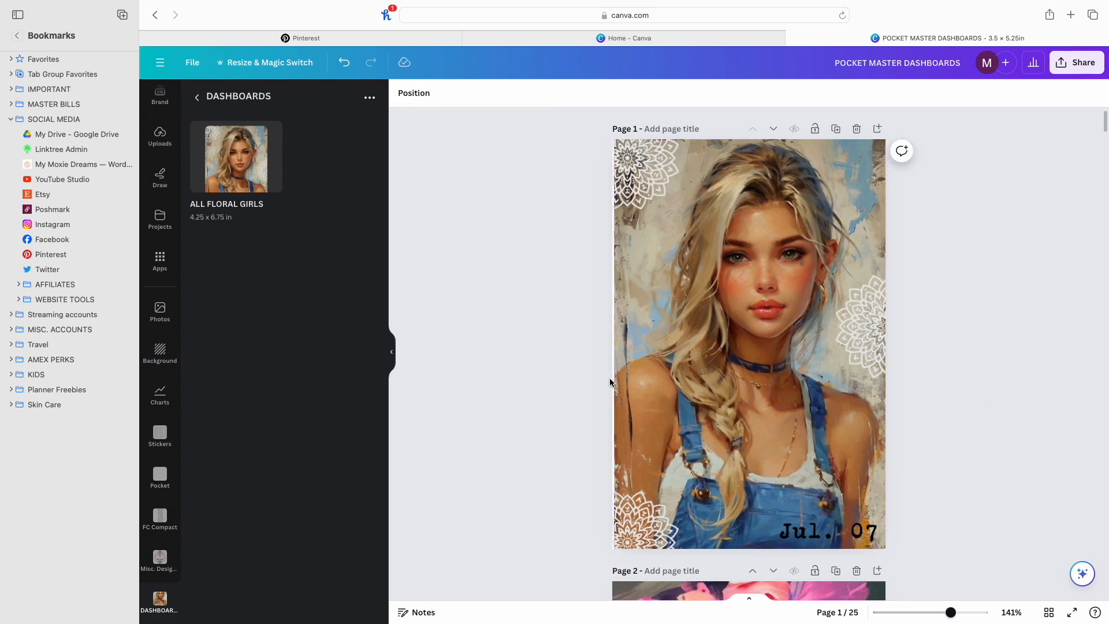
click(625, 373)
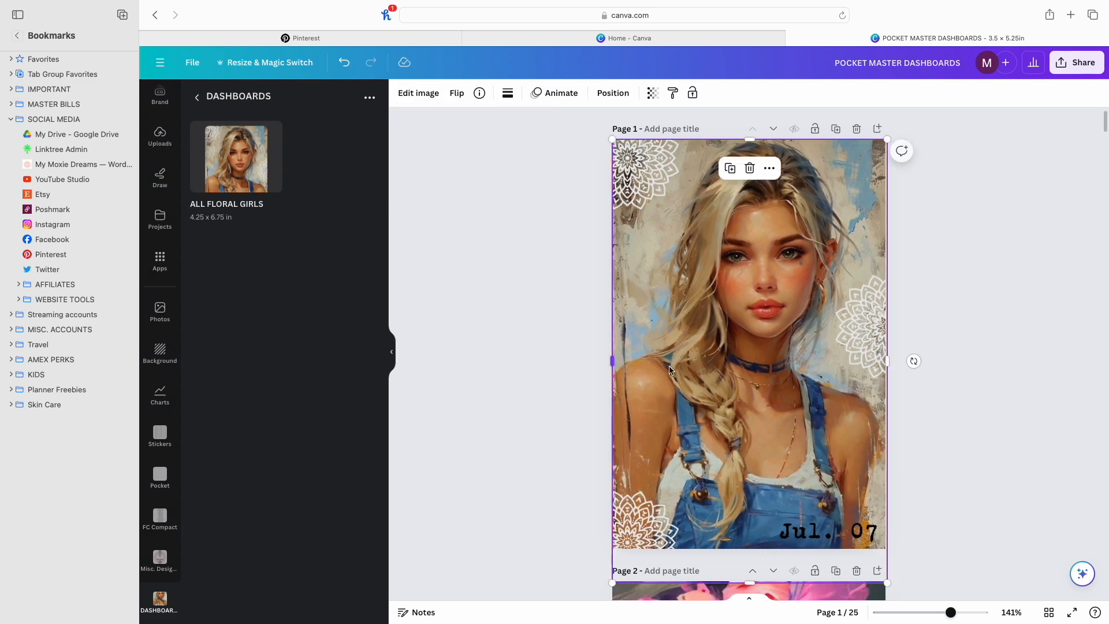
click(950, 366)
Download only page 1 of the pocket dashboards design as a PDF Print file with crop marks and bleed.
scroll(942, 425, down, 2)
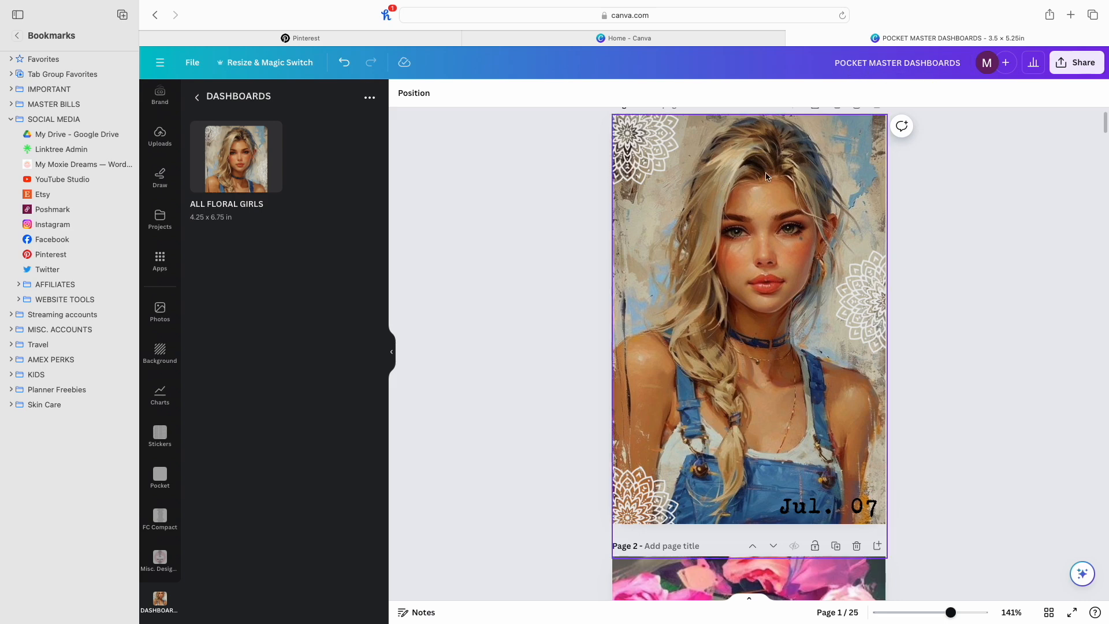
click(1069, 69)
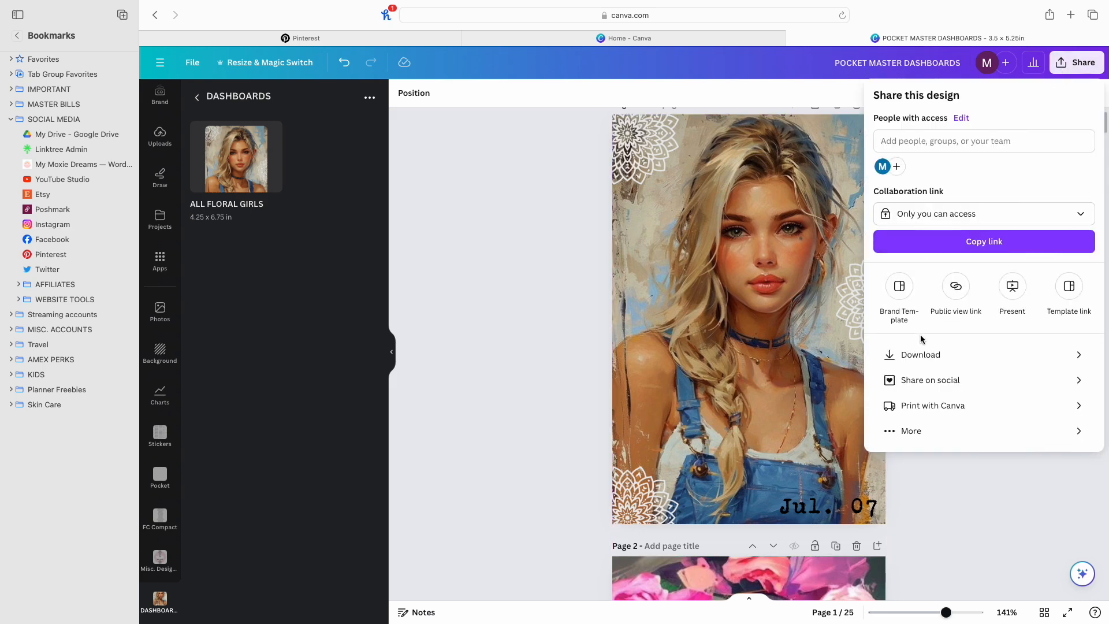
click(921, 354)
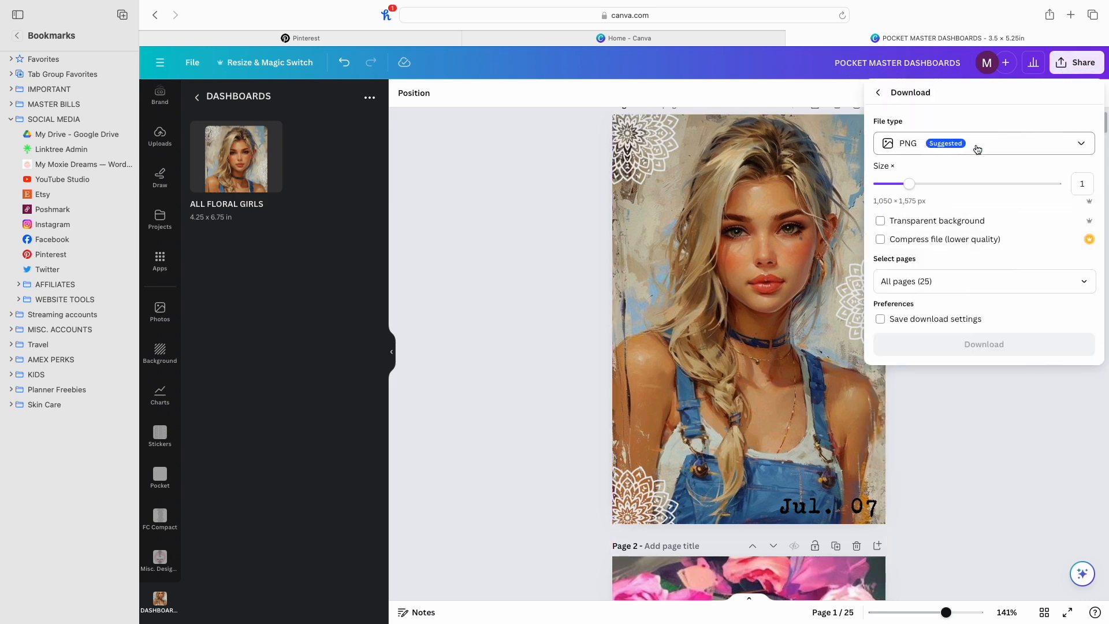
click(1014, 149)
click(945, 275)
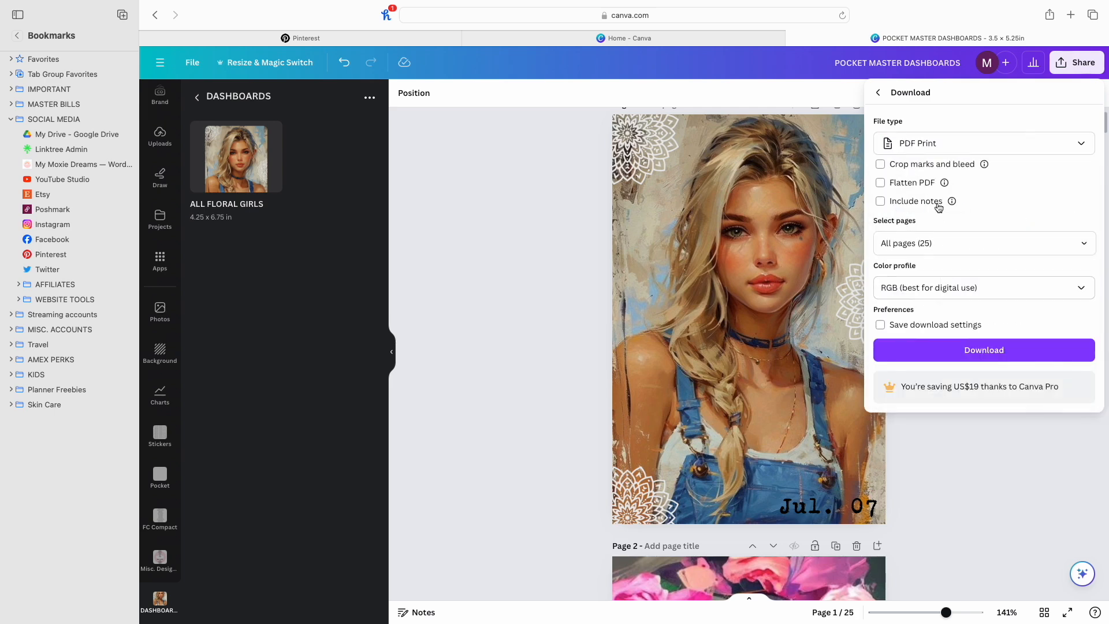
click(932, 166)
click(947, 243)
text(1-2)
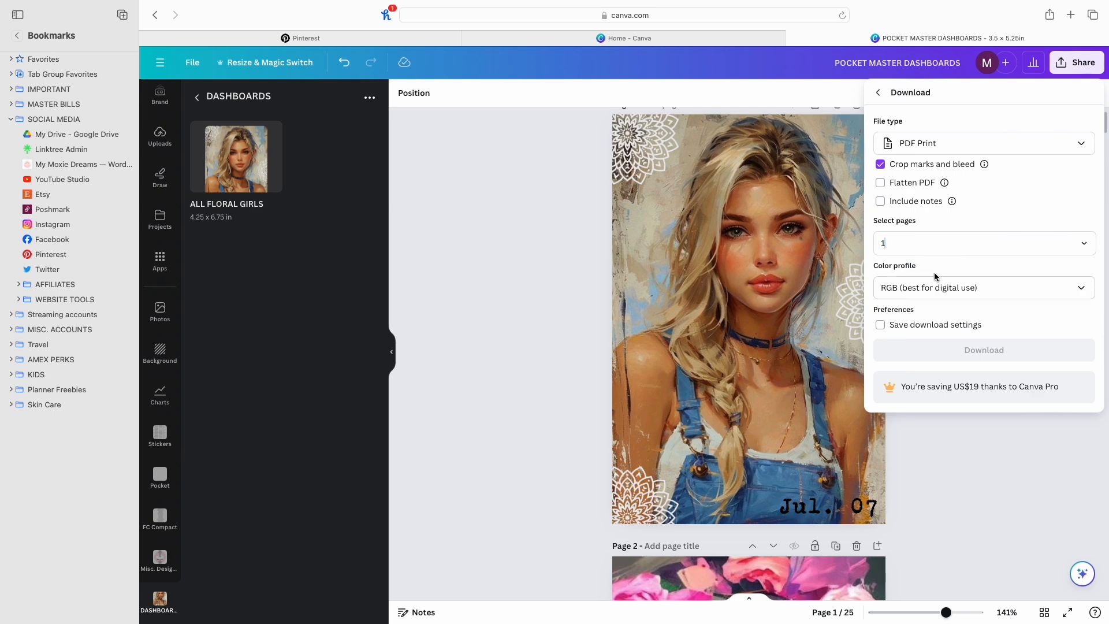
click(992, 426)
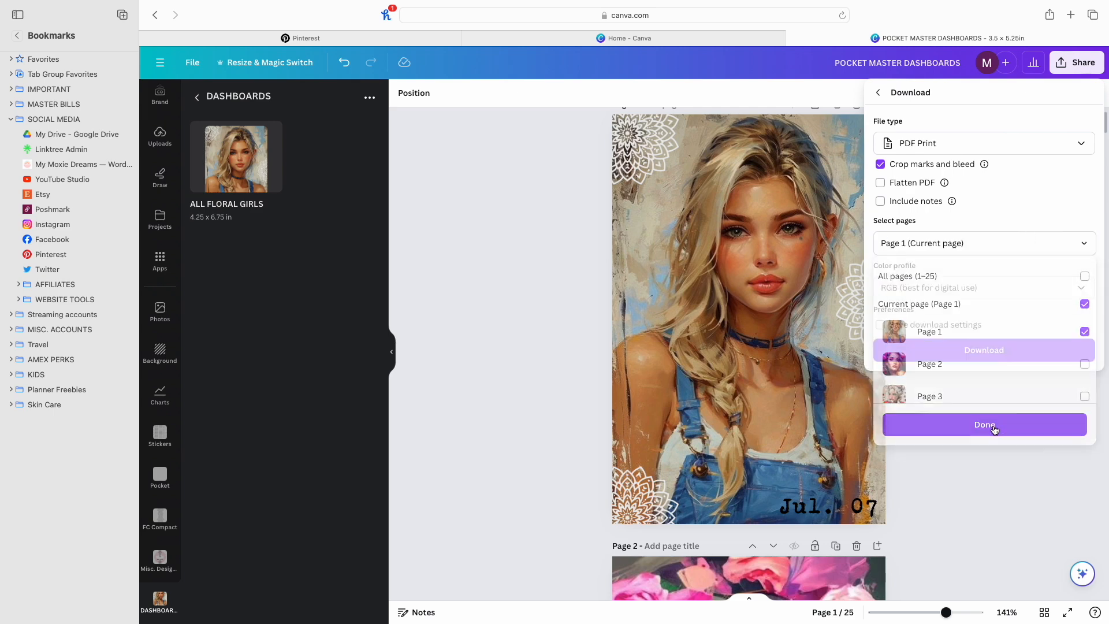
click(969, 350)
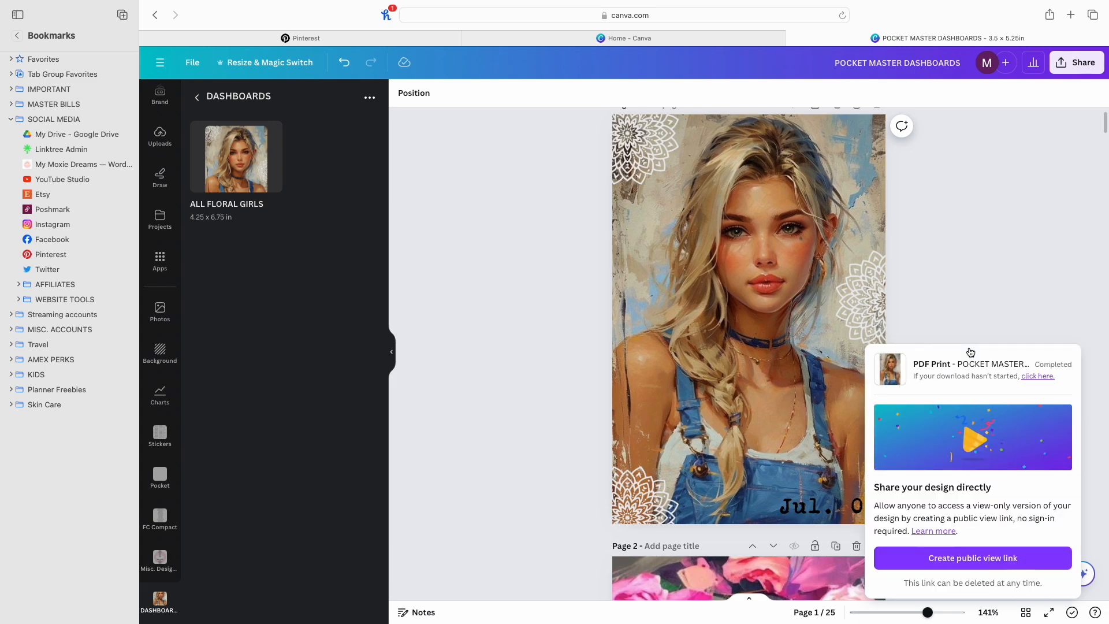
Open the downloaded POCKET MASTER DASHBOARDS.pdf in Preview.
click(1027, 17)
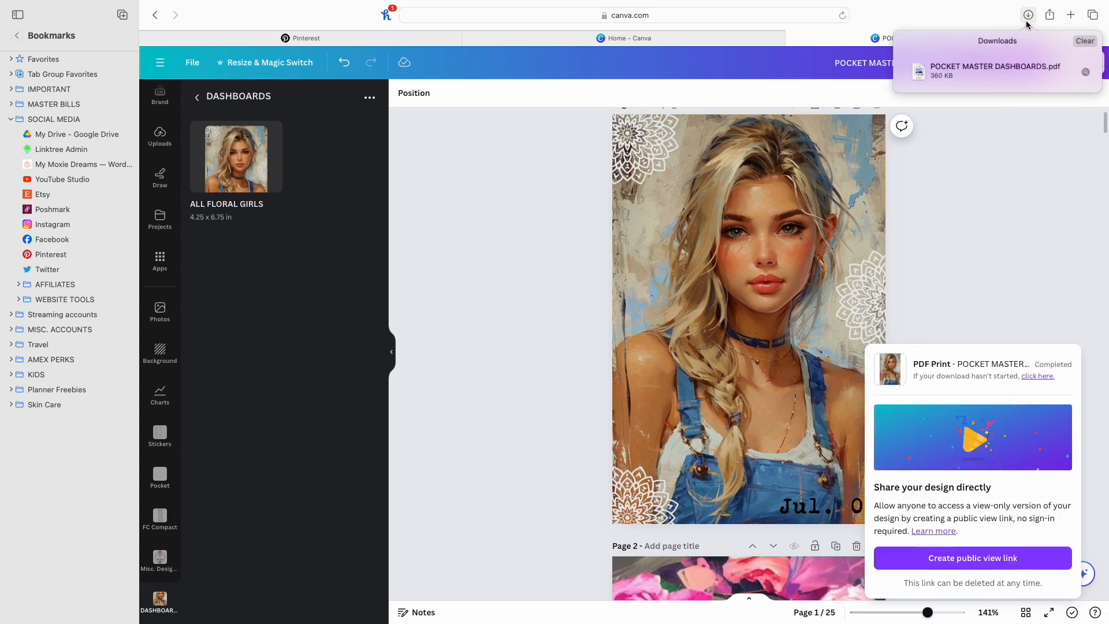
click(907, 84)
double_click(927, 77)
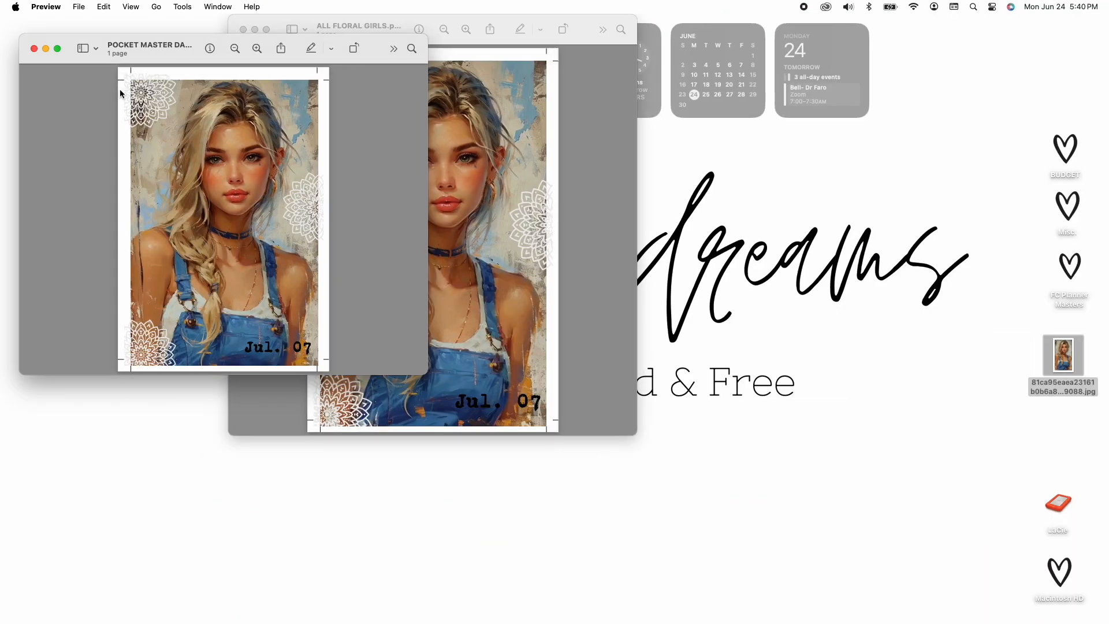
Set up printing of the pocket dashboard PDF with 2 copies per page at 100% scale, and cancel without printing.
click(79, 7)
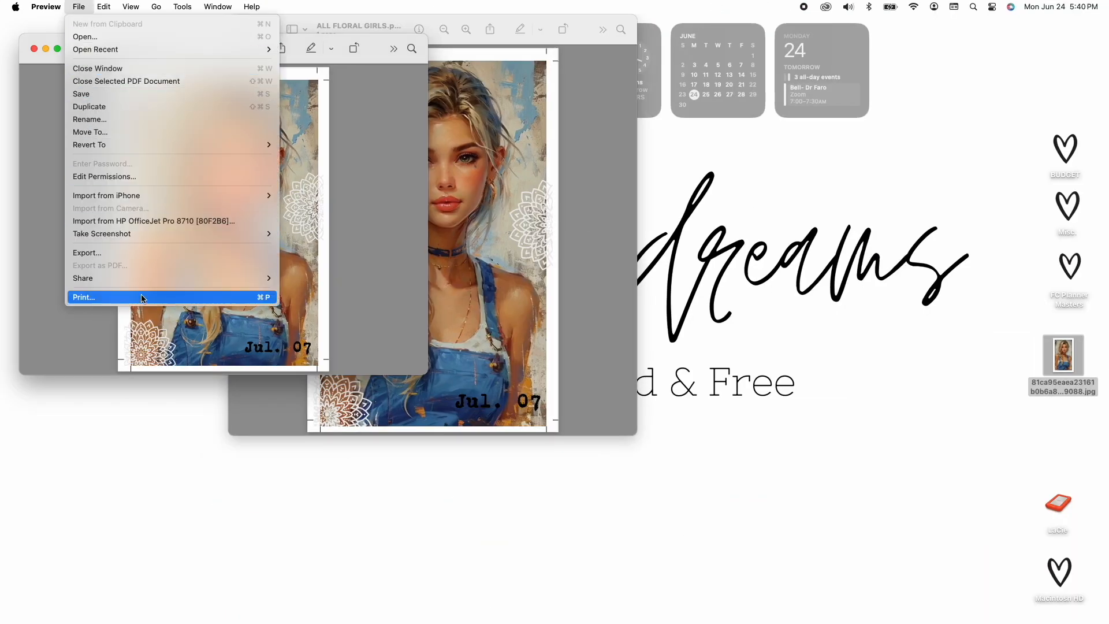
click(95, 298)
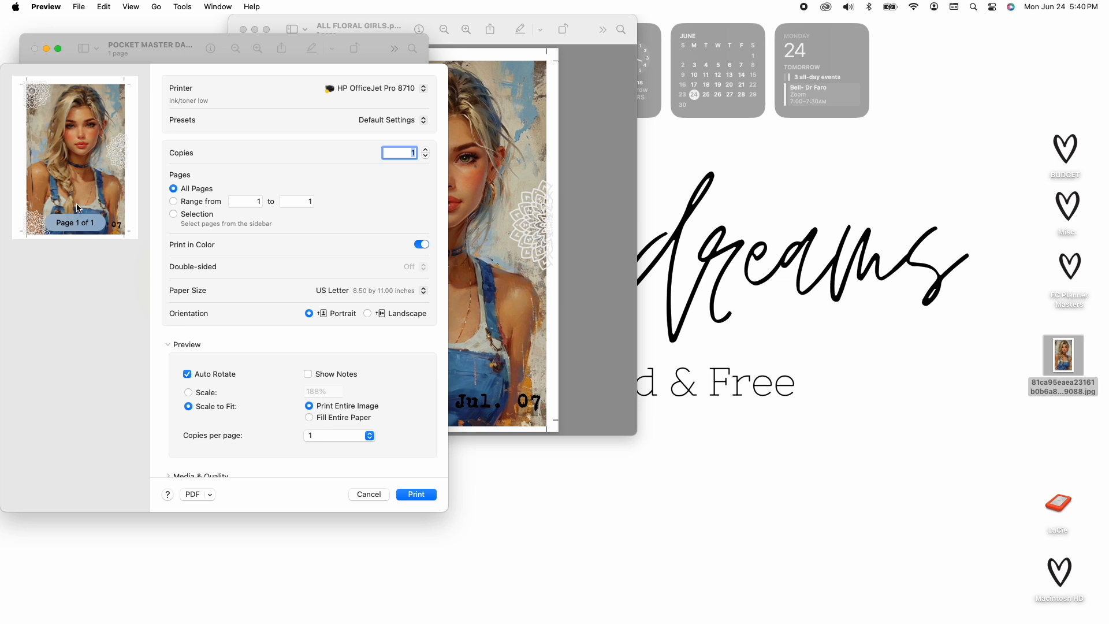
click(368, 437)
click(324, 448)
click(197, 394)
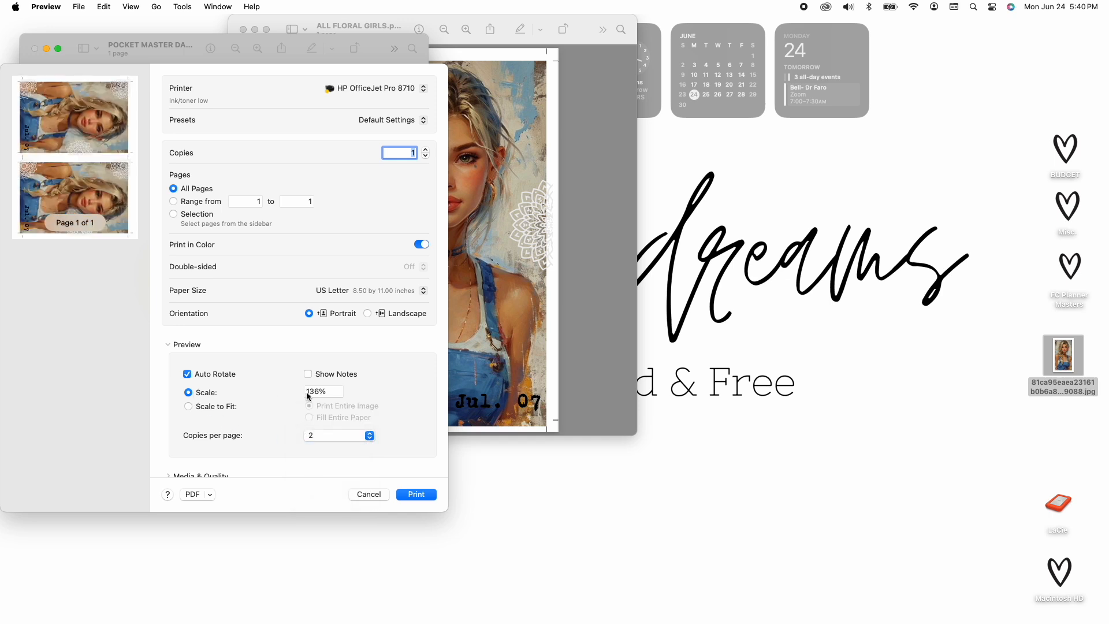
text(100)
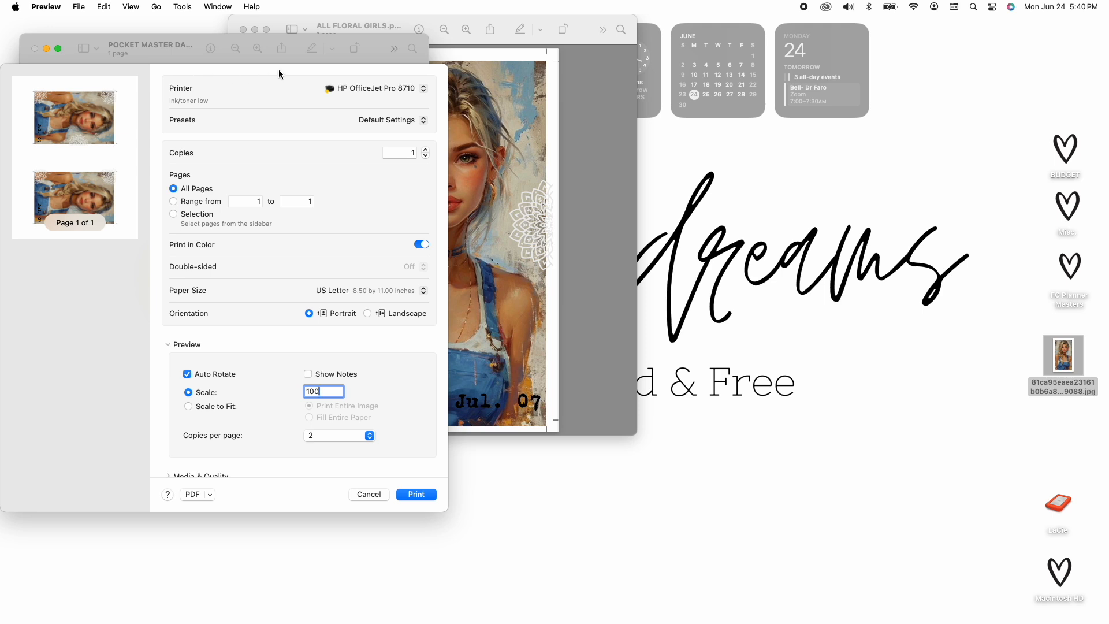
drag(74, 44, 360, 44)
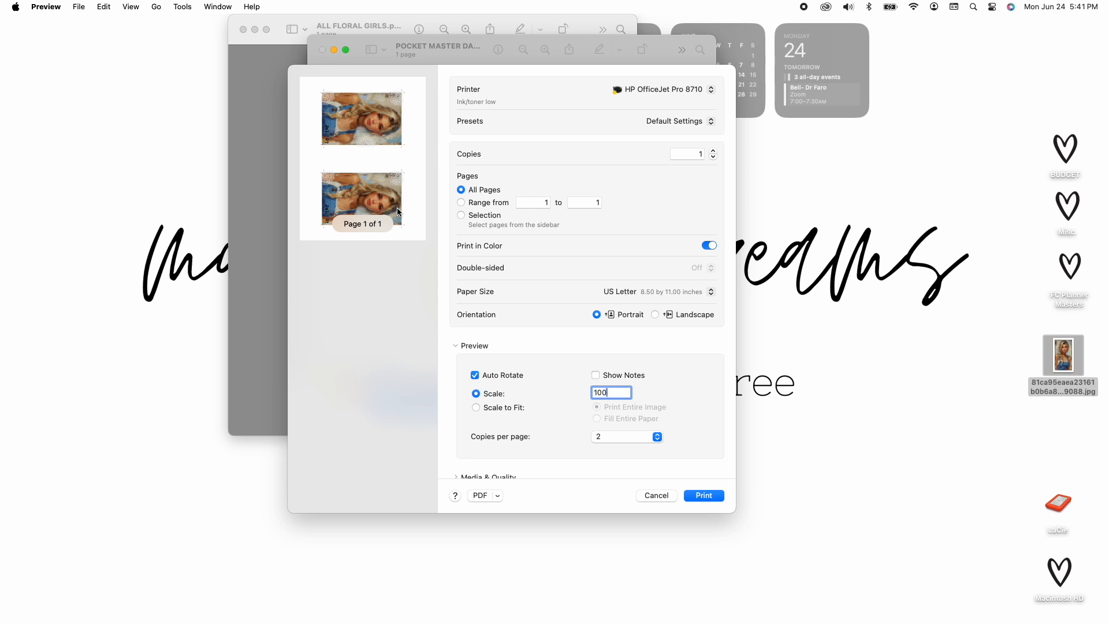
click(656, 494)
Switch back to Safari and clear the list of downloaded files.
mouse_move(453, 622)
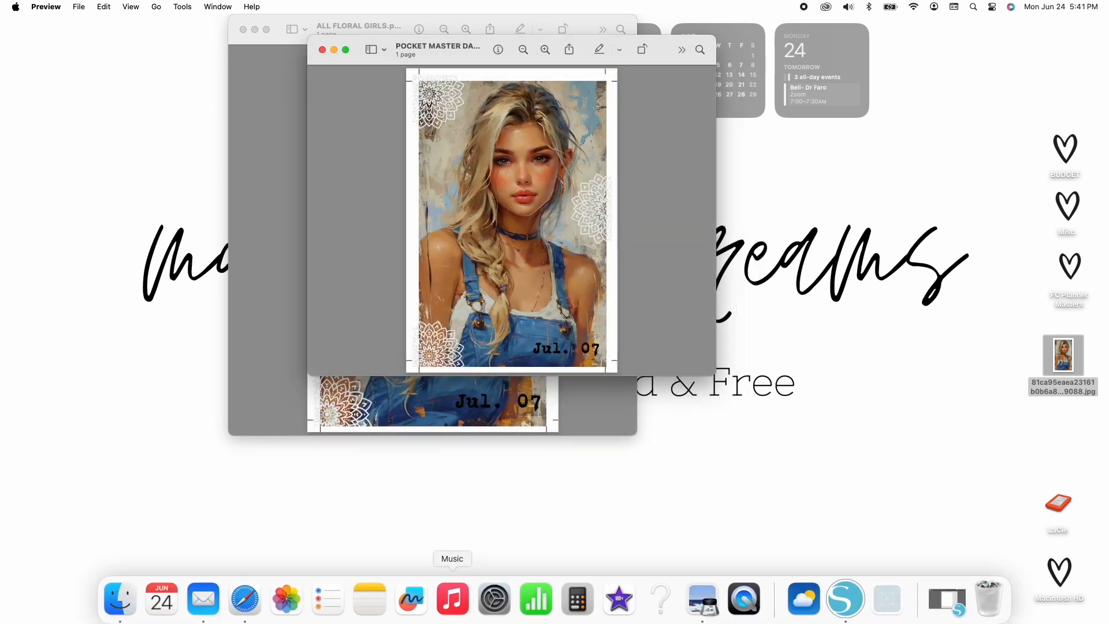
click(245, 598)
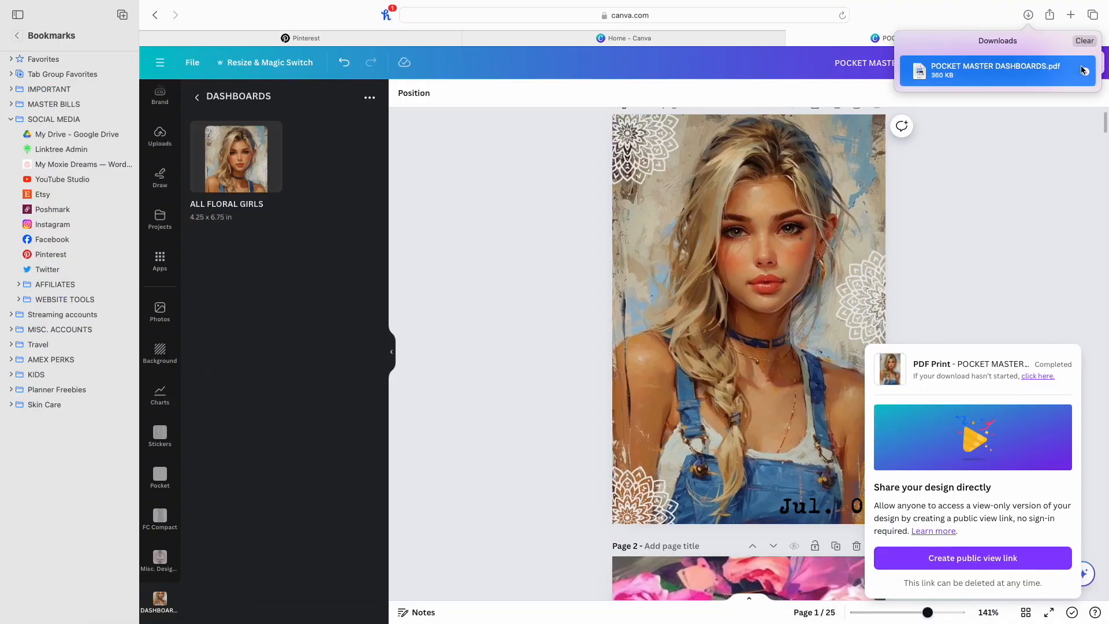
click(1085, 41)
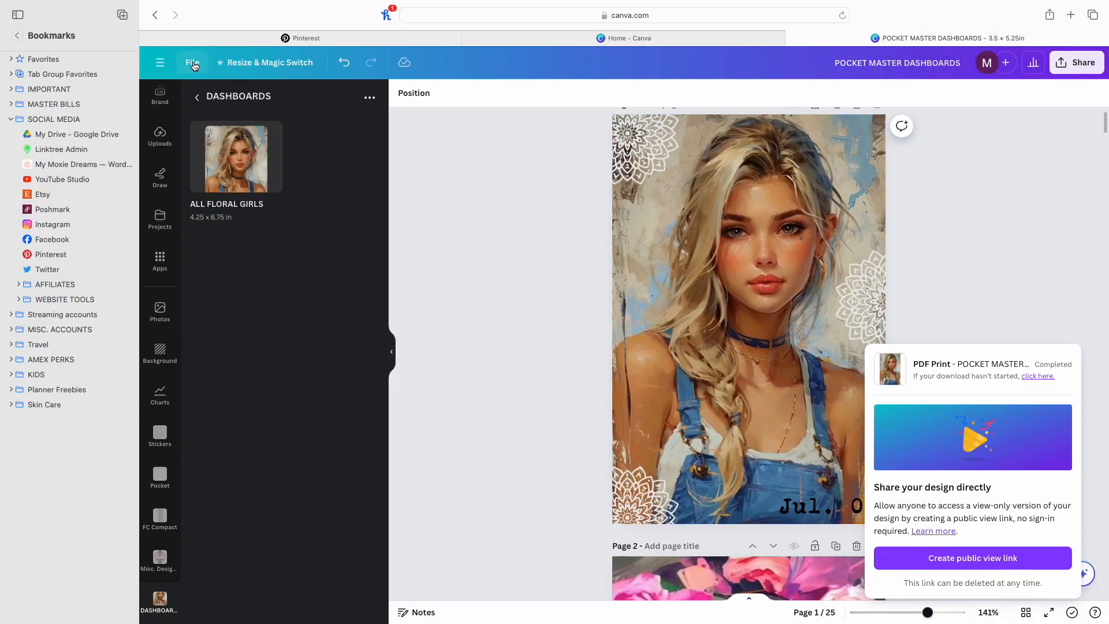
Close the pocket dashboards design, open Master Stickers - Full Page from the recent designs, and look through its first sticker pages.
click(795, 38)
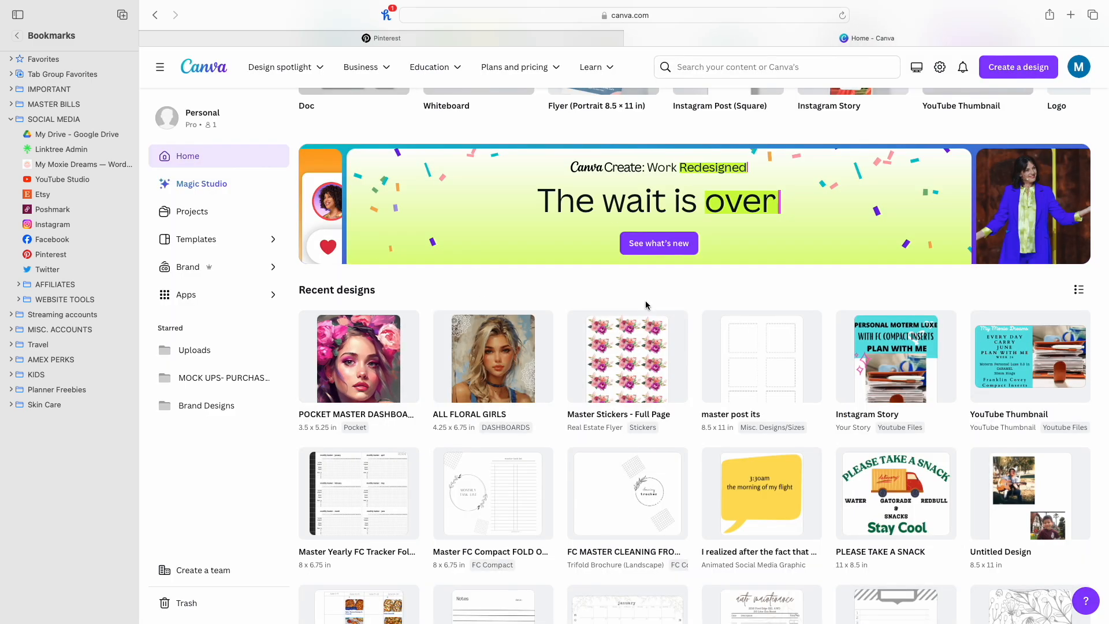
click(608, 339)
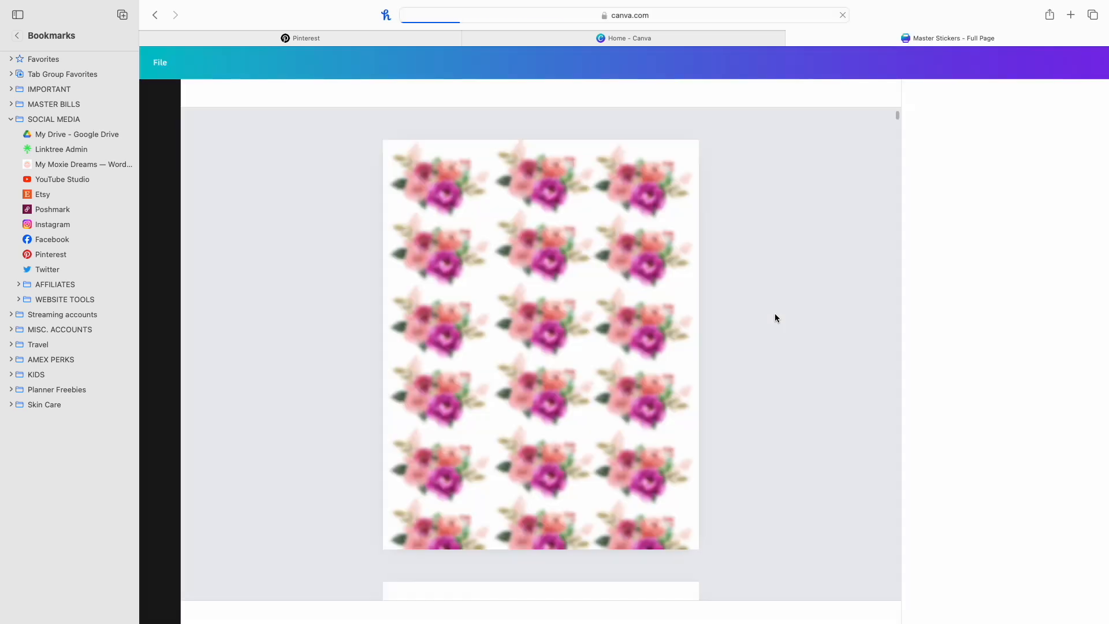
scroll(595, 328, down, 12)
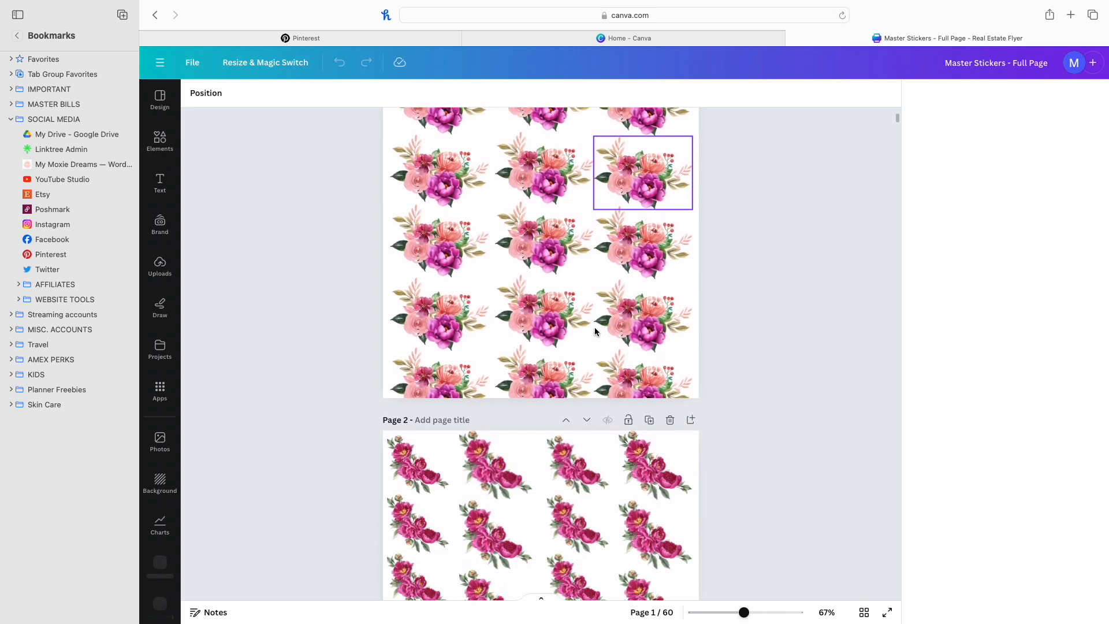
scroll(594, 327, down, 15)
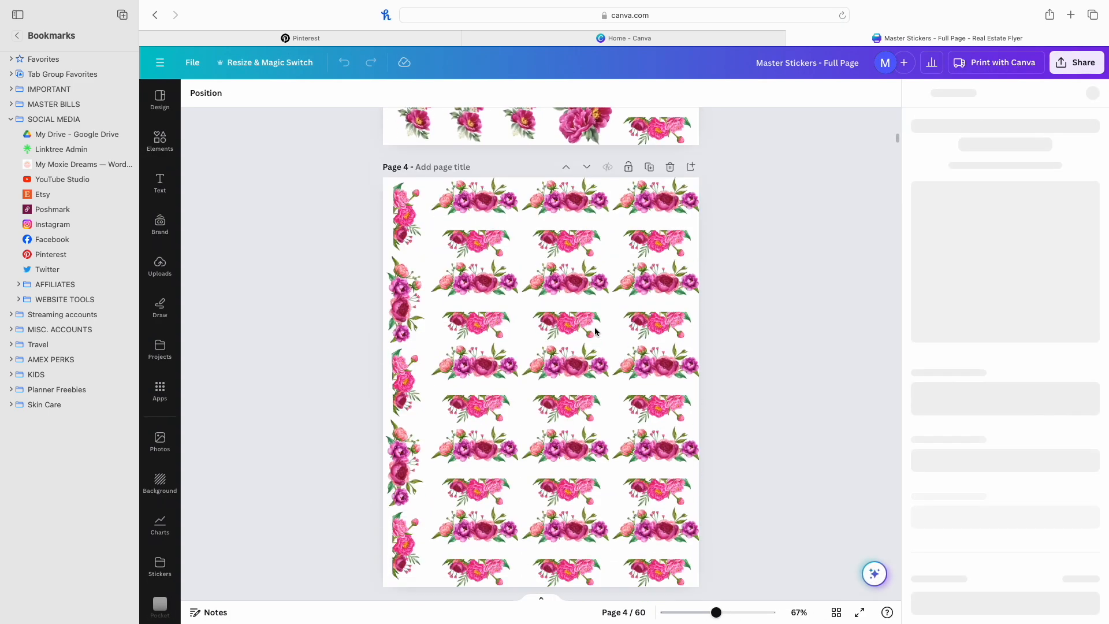
scroll(595, 331, down, 15)
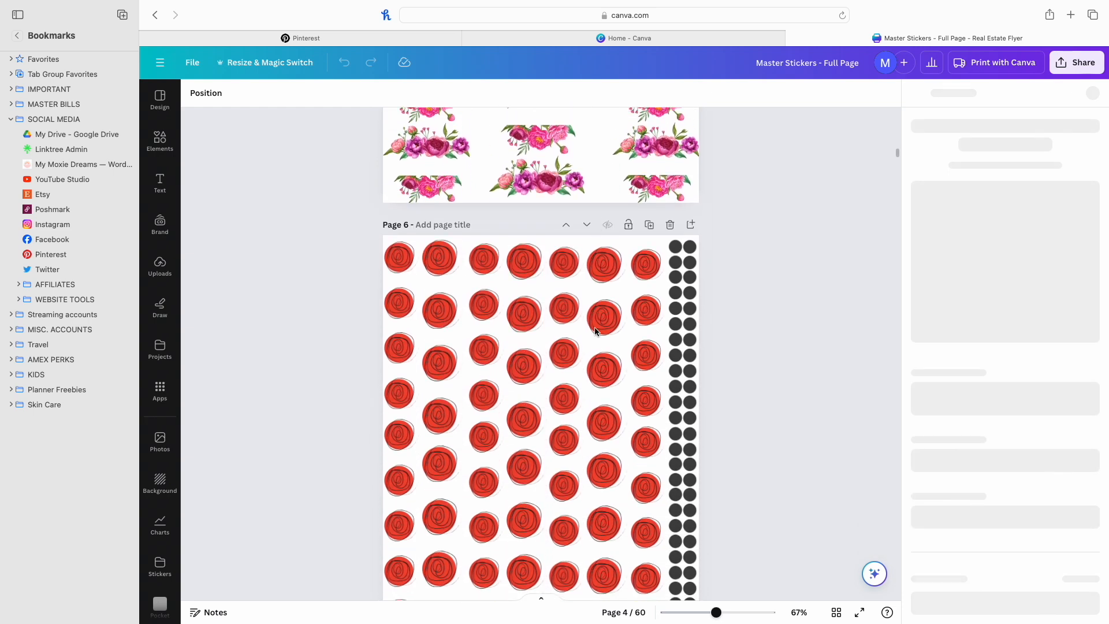
scroll(597, 331, down, 15)
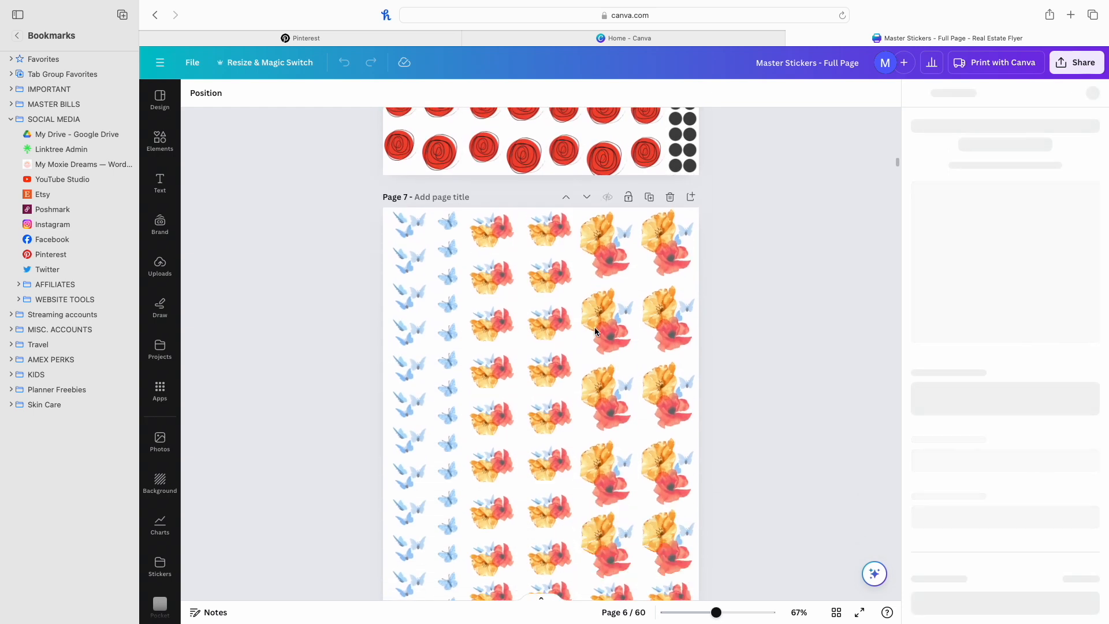
scroll(594, 327, up, 20)
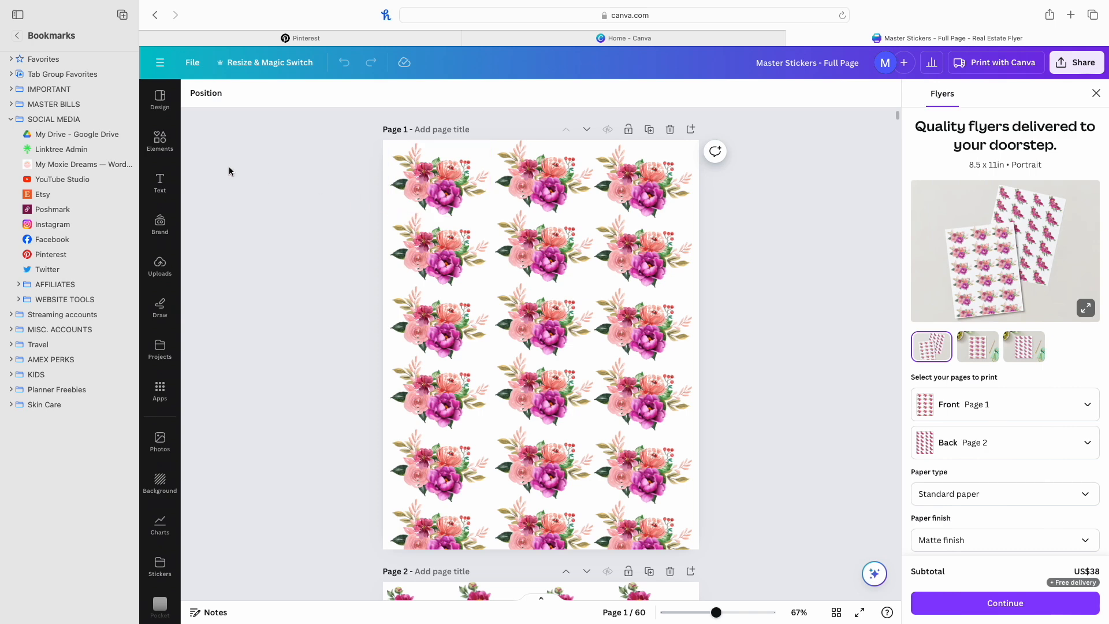
Add a blank page as page 1 and place the recently used light mandala graphic in its upper-right area.
click(691, 129)
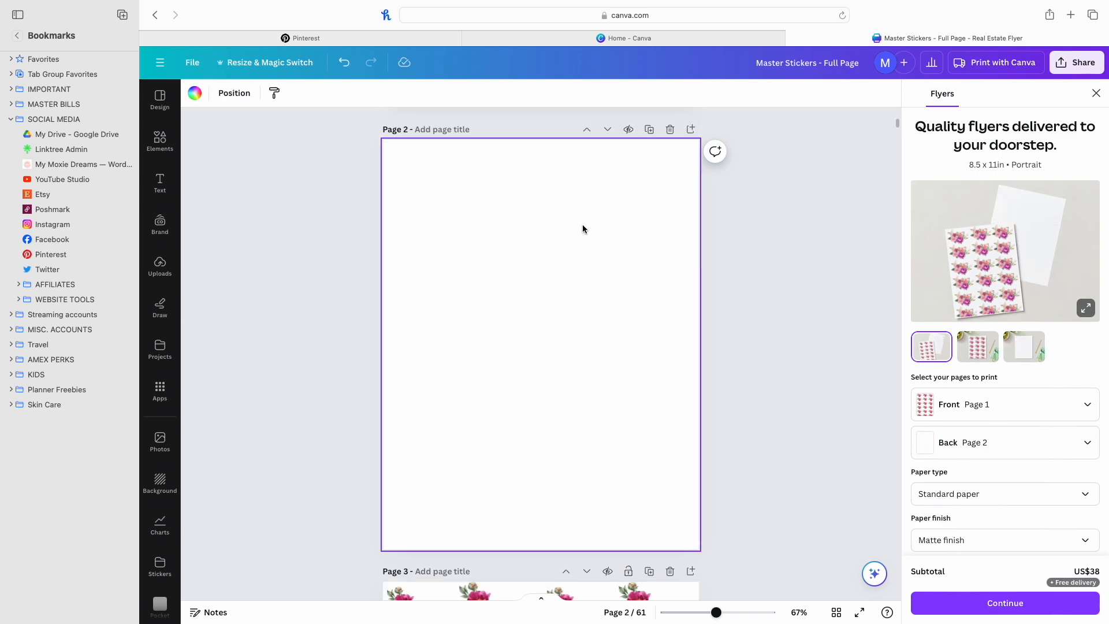
click(588, 131)
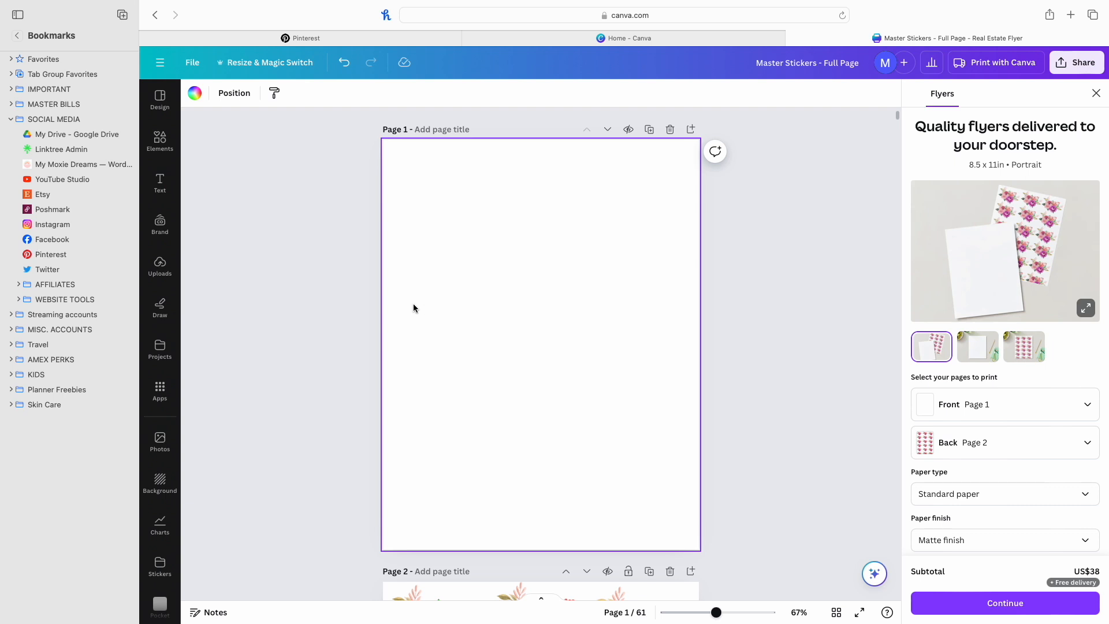
click(160, 141)
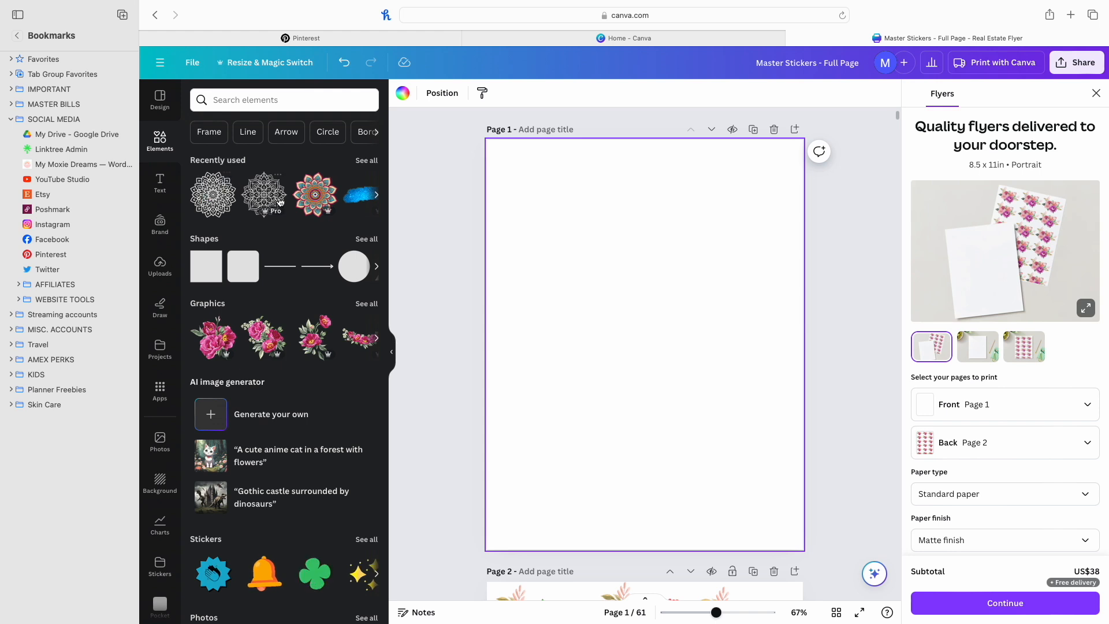
click(207, 196)
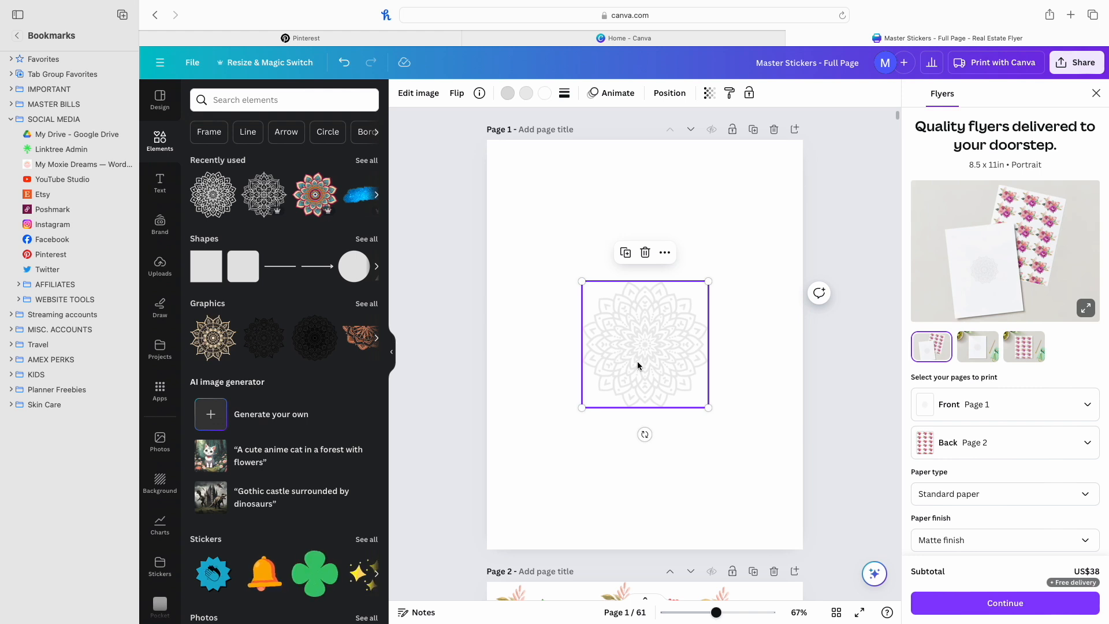
drag(659, 344, 733, 250)
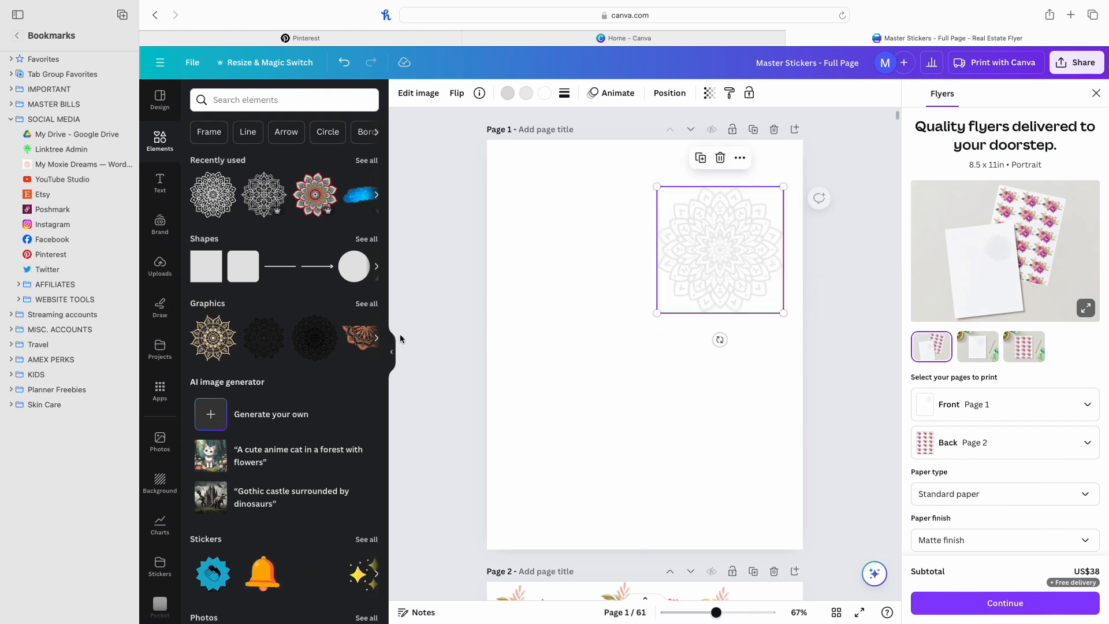
Add the uploaded denim-overalls portrait to page 1 and place it on the page's left side, beside the mandala.
click(160, 266)
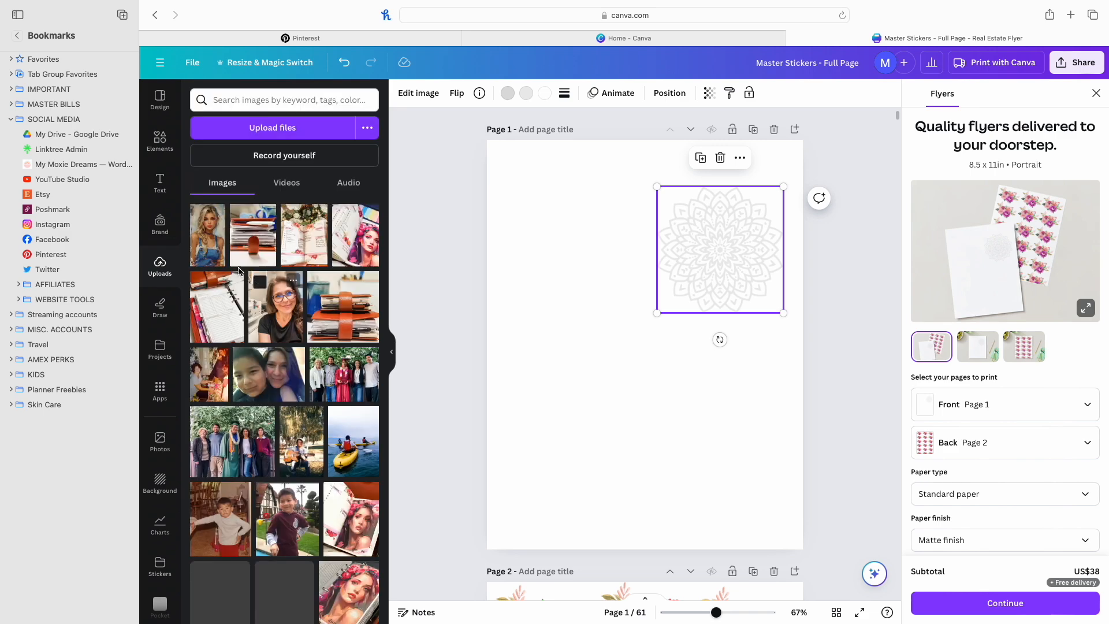
click(215, 249)
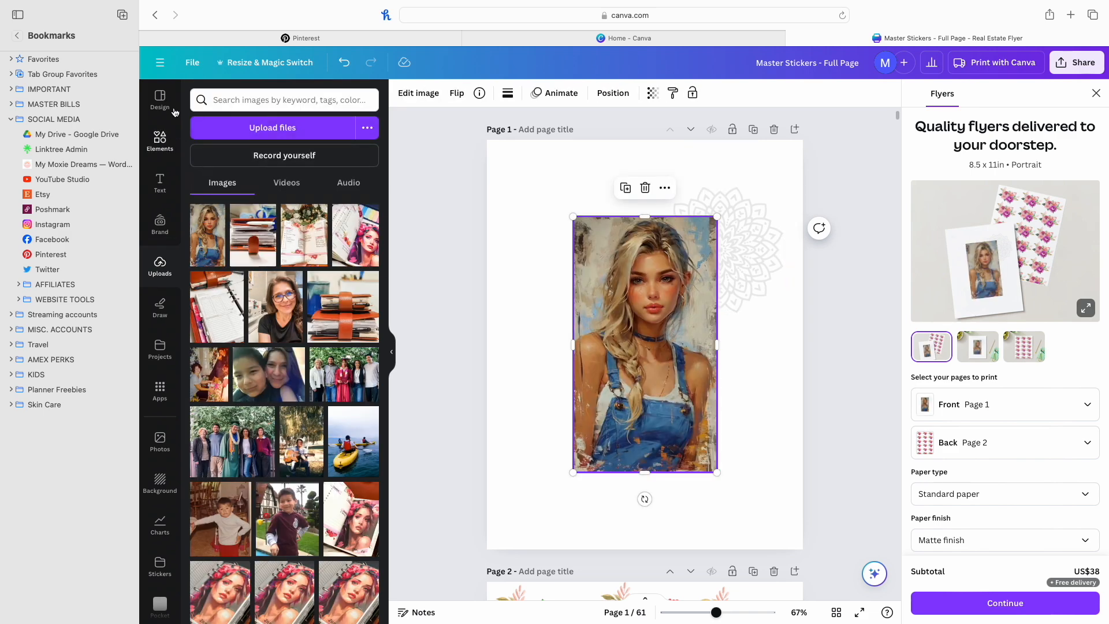
click(159, 140)
drag(589, 378, 542, 403)
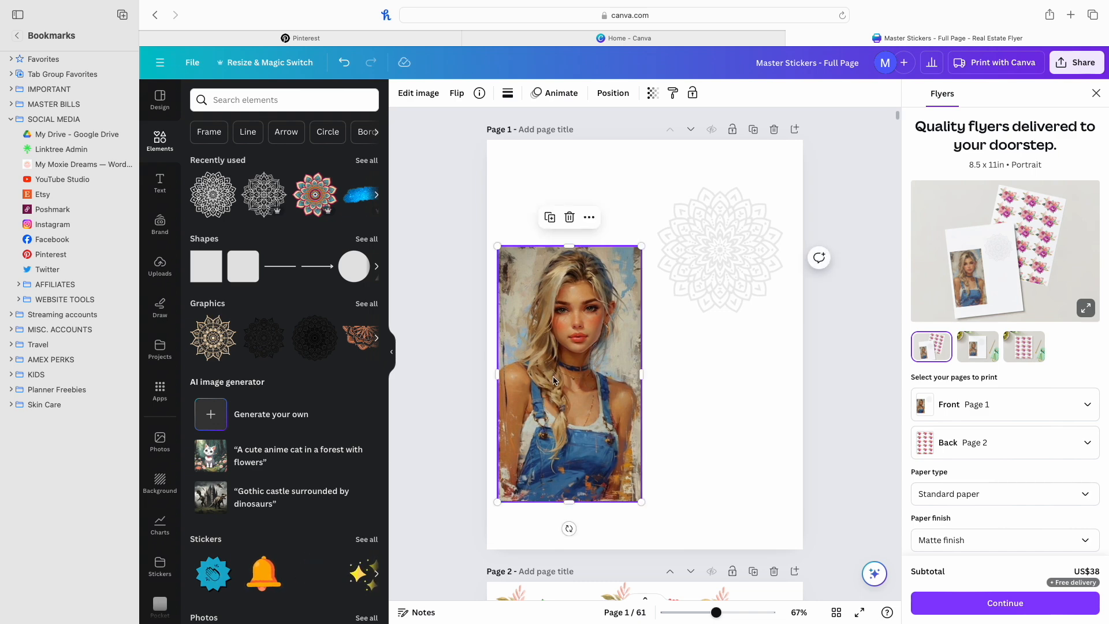
Open the color choices for the mandala's first color, and move the portrait up to page 1's upper-left corner.
click(720, 242)
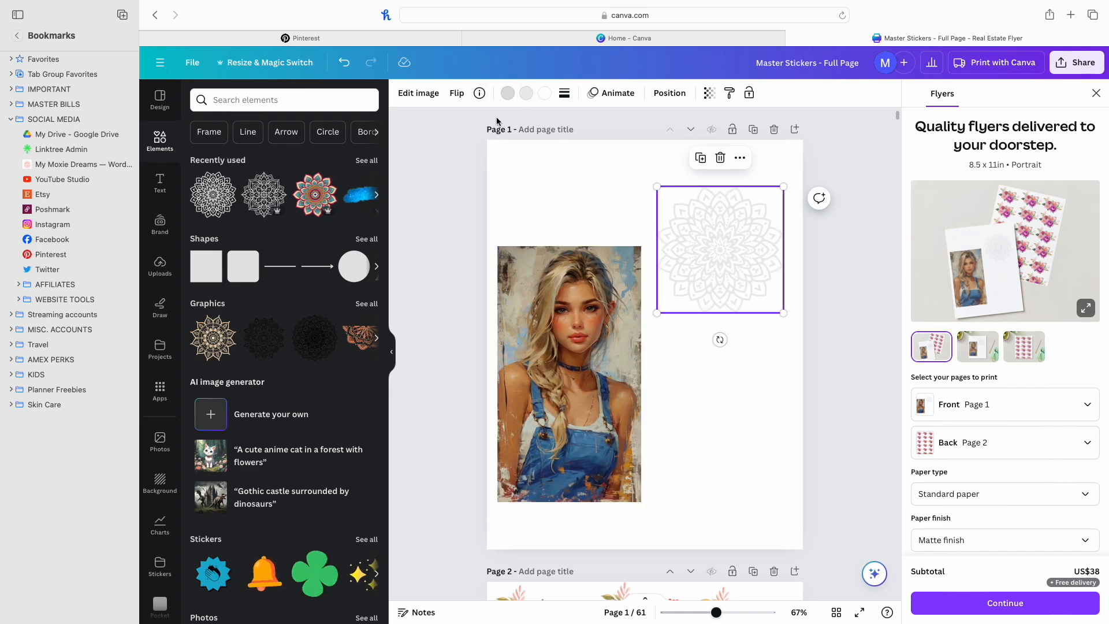
click(507, 93)
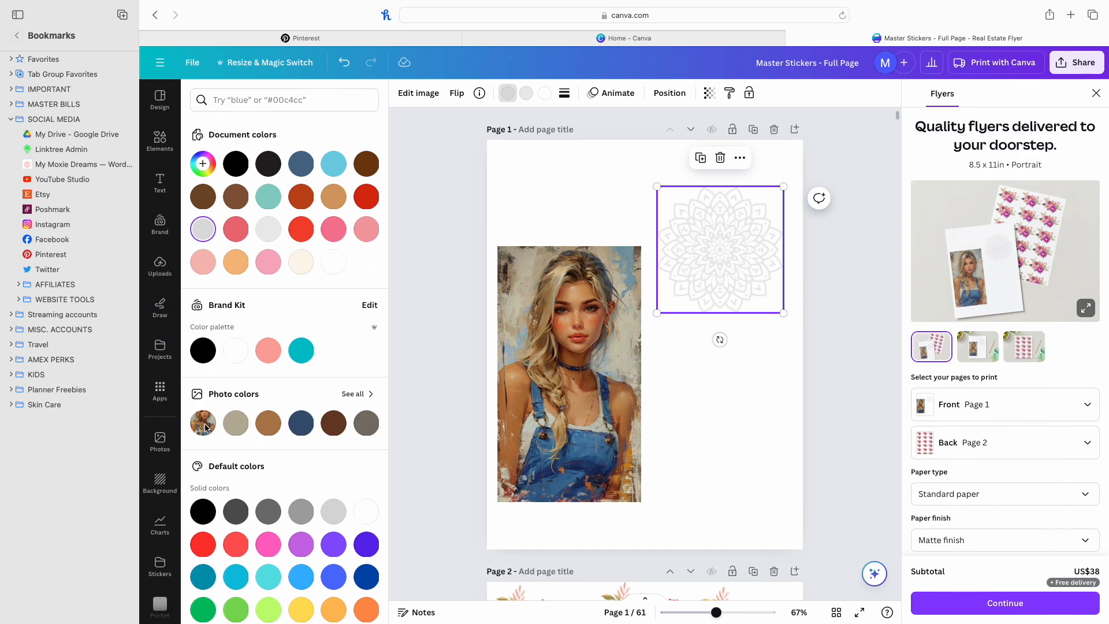
drag(523, 361, 518, 264)
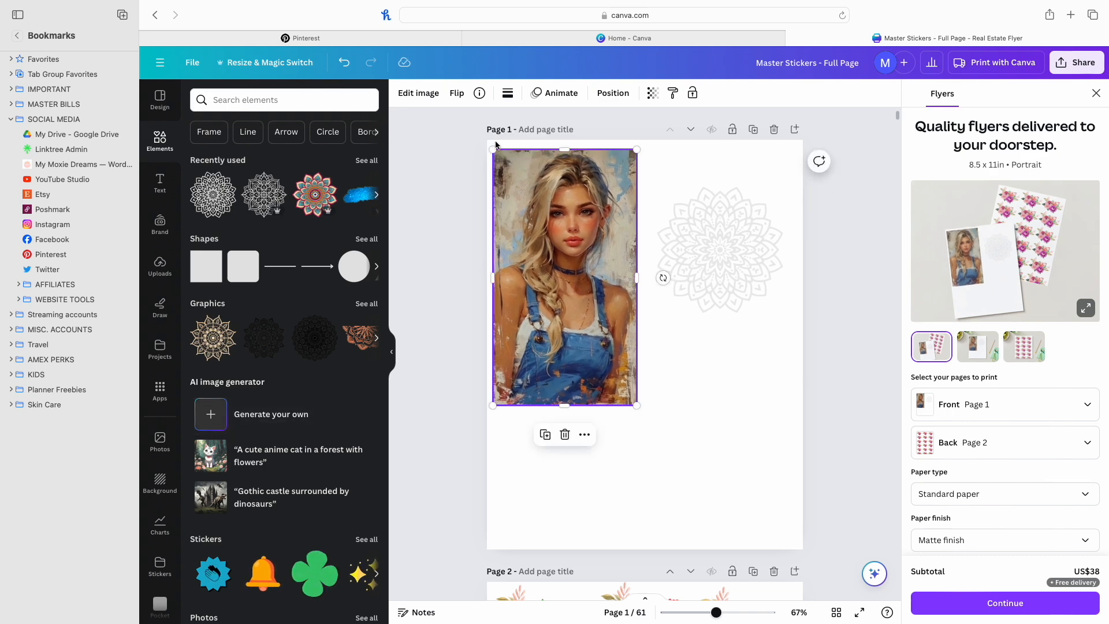
Bring the mandala forward in front of the portrait, and place it back on the blank area beside the portrait.
click(722, 242)
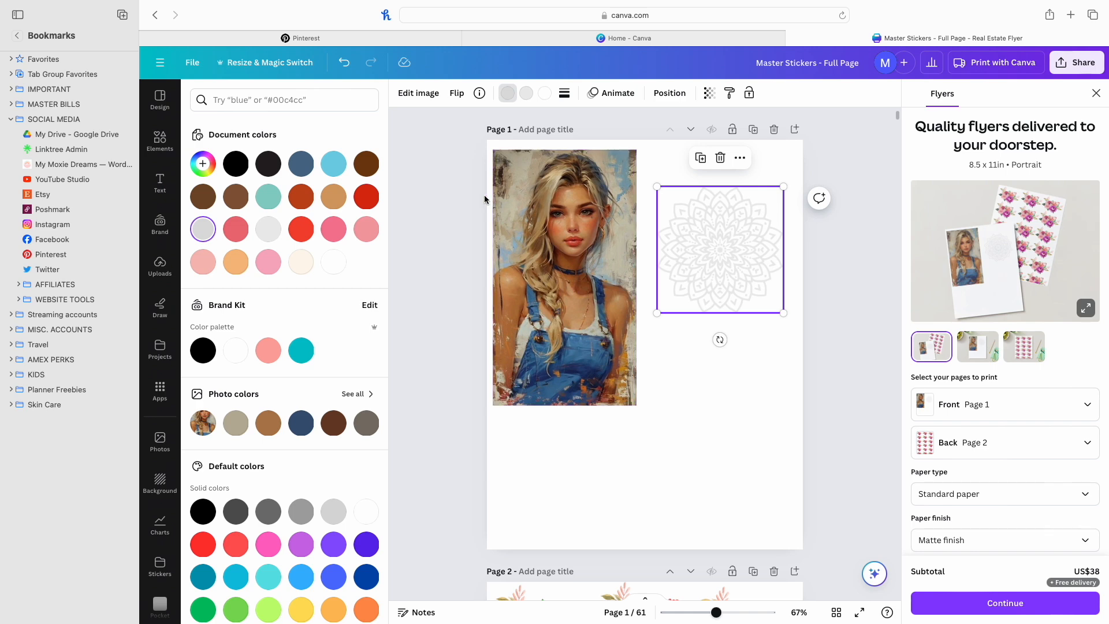
drag(680, 234, 604, 238)
click(670, 94)
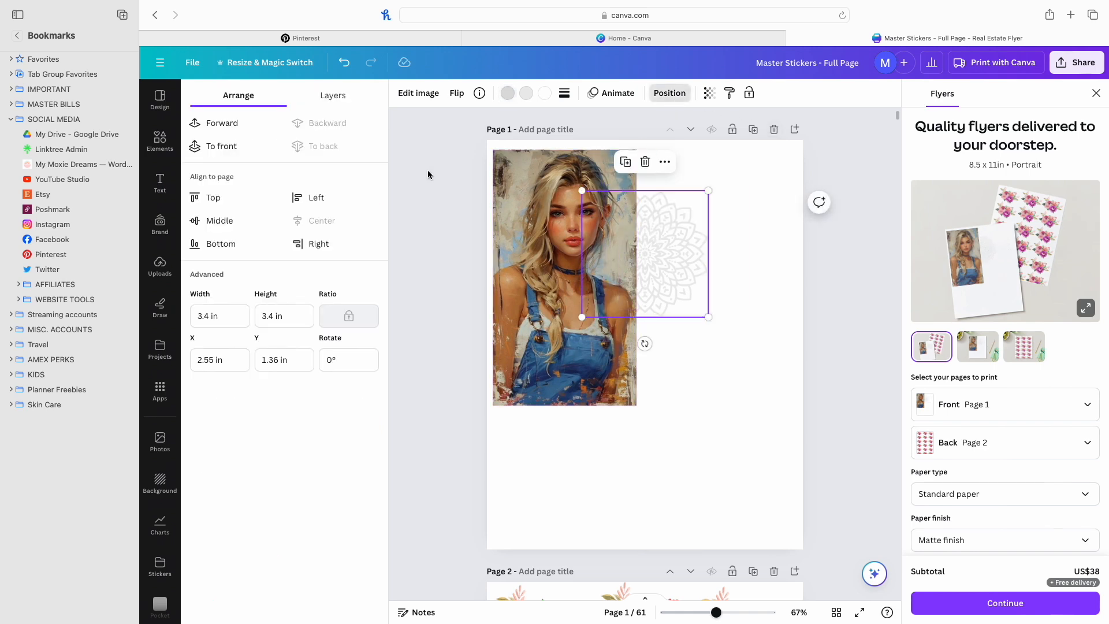
click(247, 132)
drag(635, 246, 658, 246)
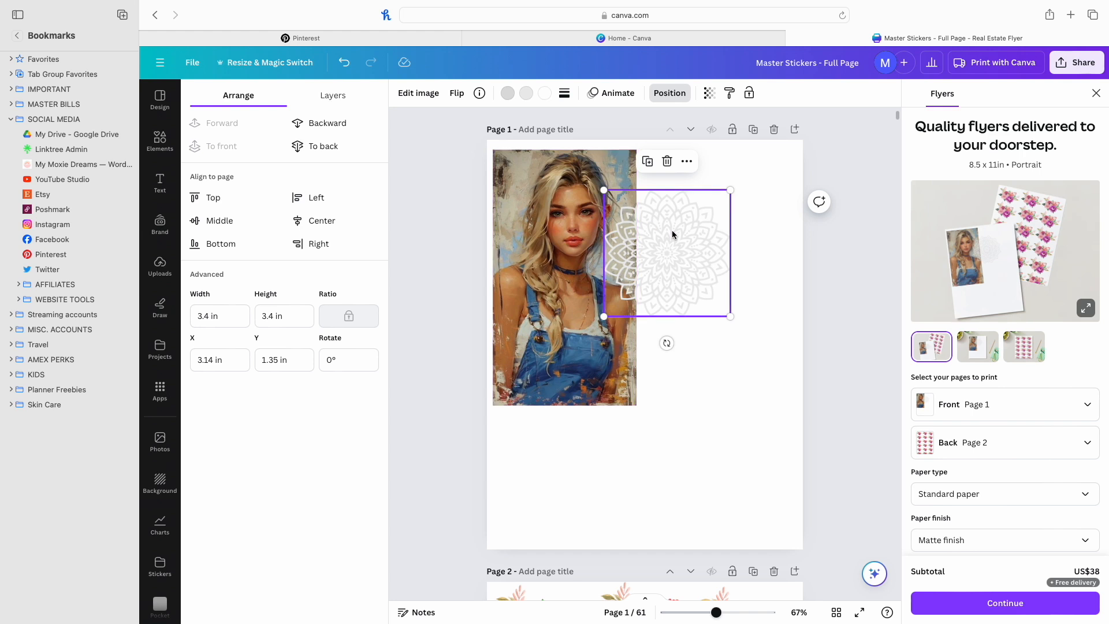
drag(671, 230, 719, 224)
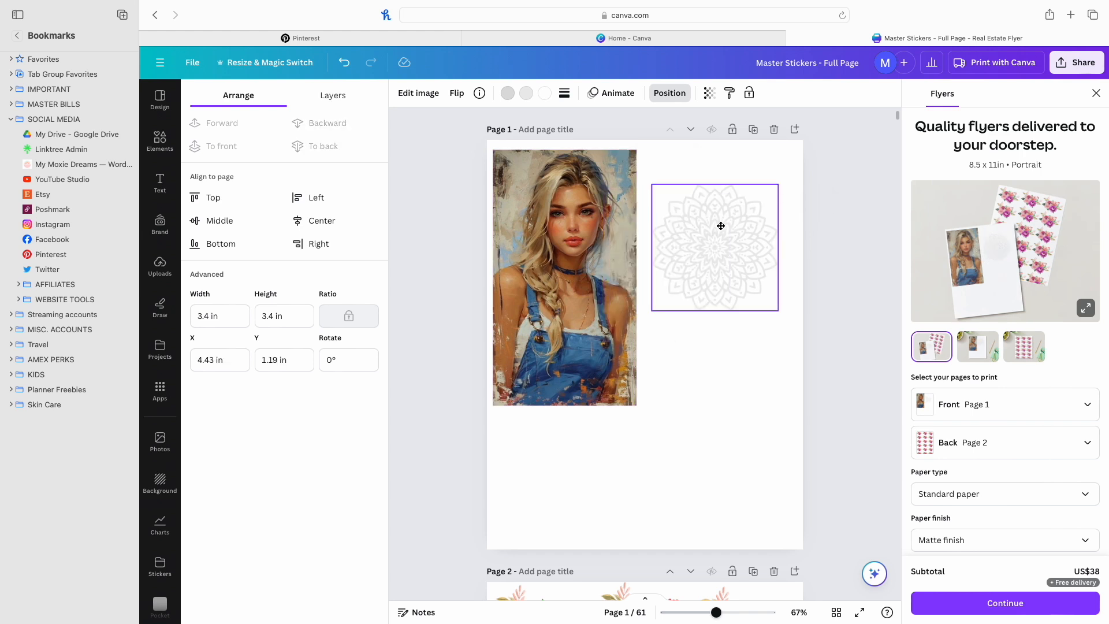
Recolor all three mandala colors with the dark blue from the portrait's photo colors.
click(507, 94)
click(302, 422)
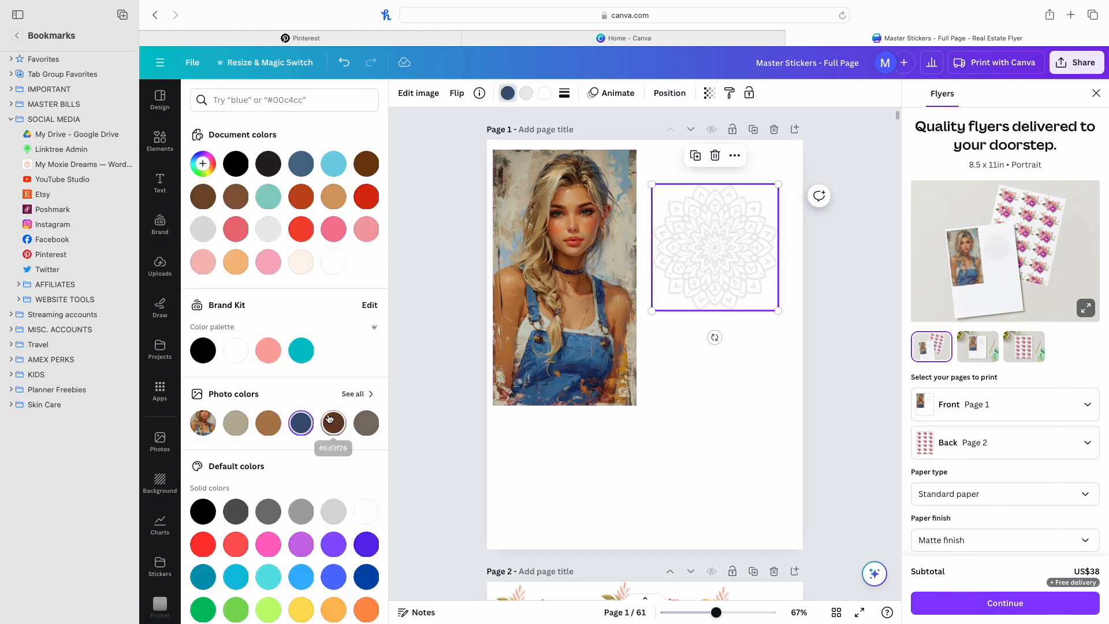
click(525, 94)
click(302, 423)
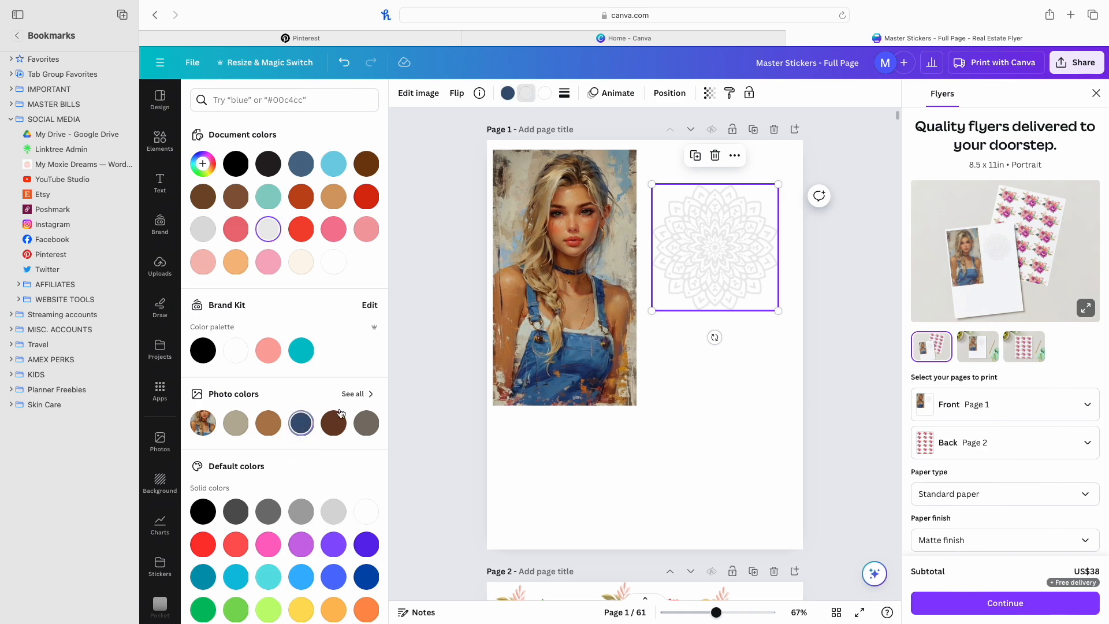
click(544, 93)
click(301, 422)
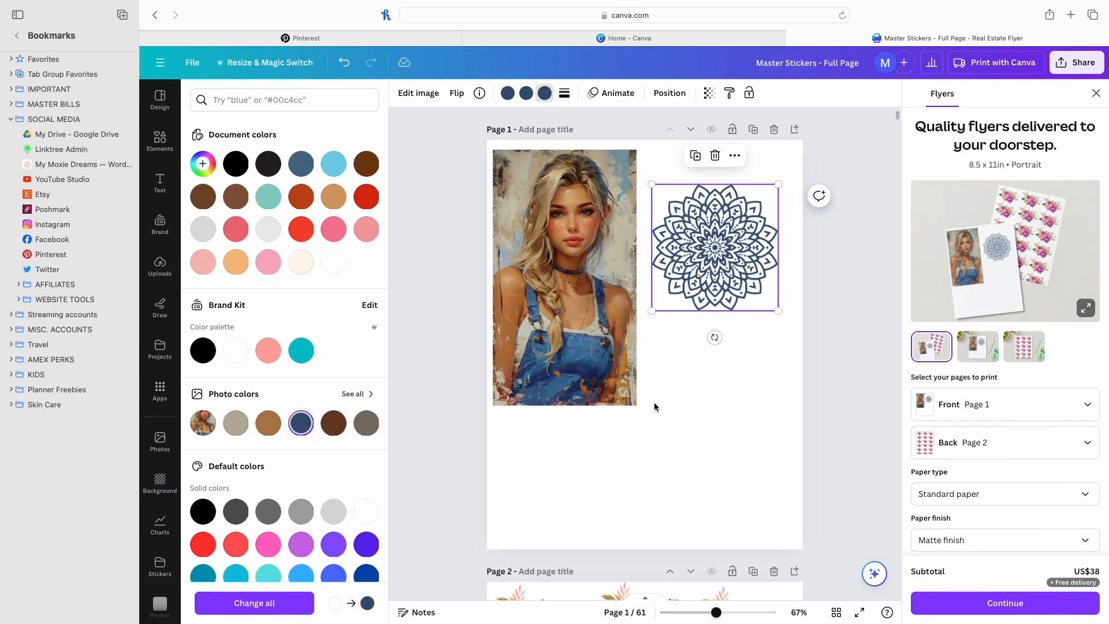
Change all three mandala colors to the slate blue from the document colors.
click(296, 169)
click(506, 93)
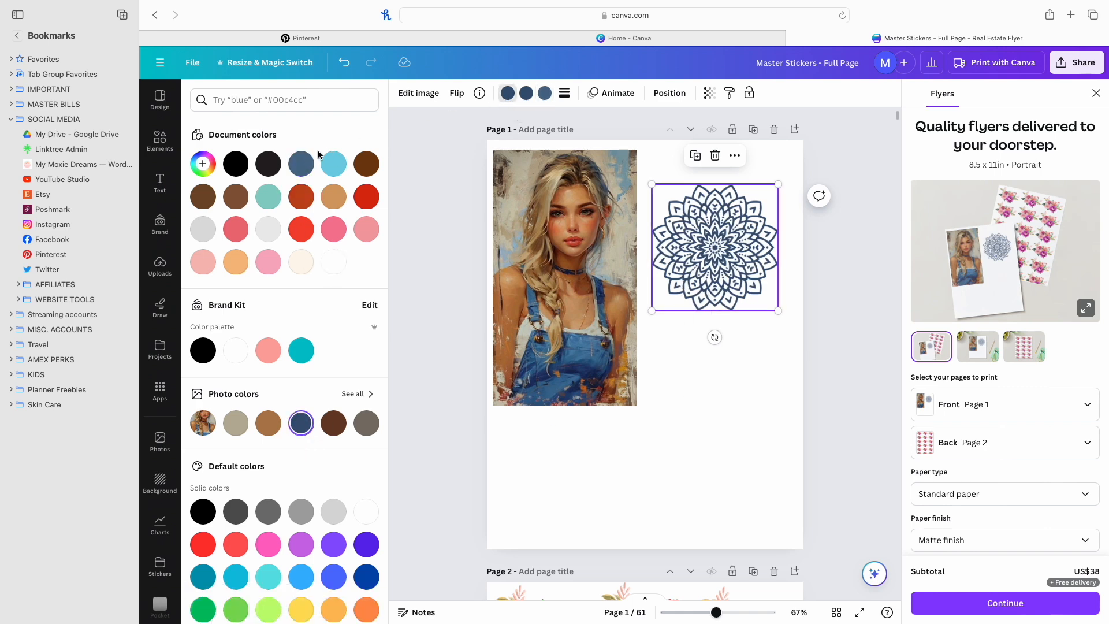
click(531, 95)
click(542, 96)
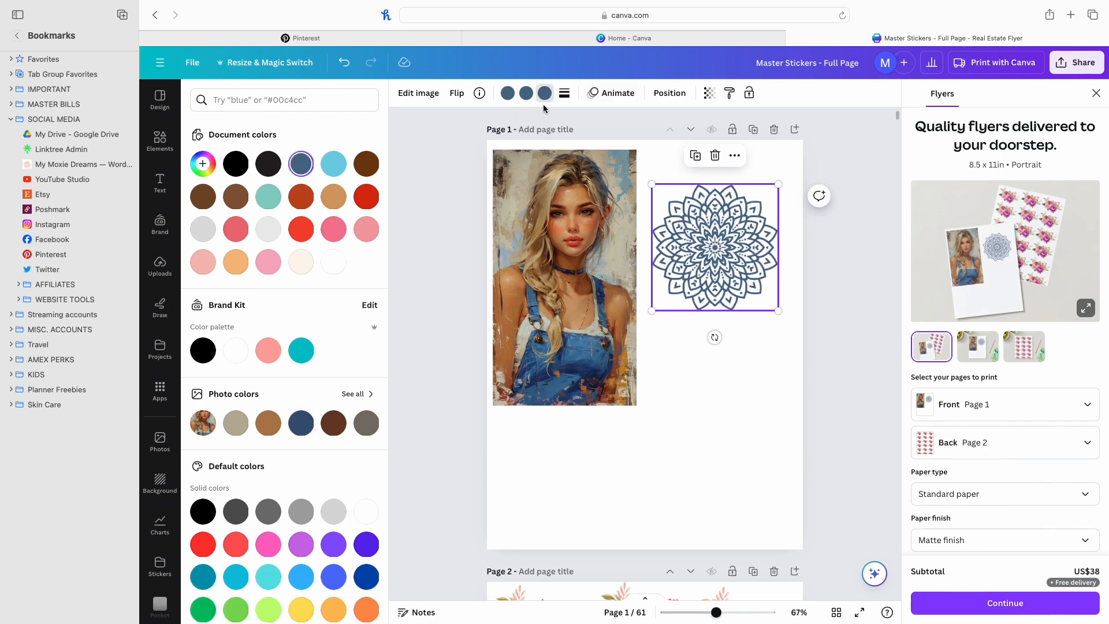
click(309, 165)
click(709, 363)
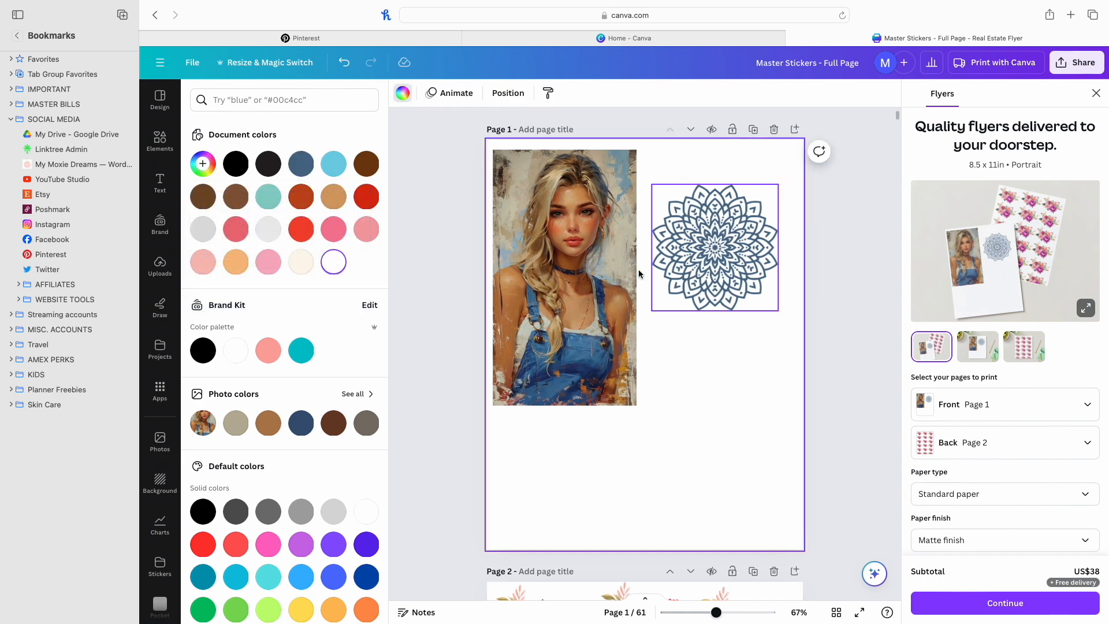
click(654, 279)
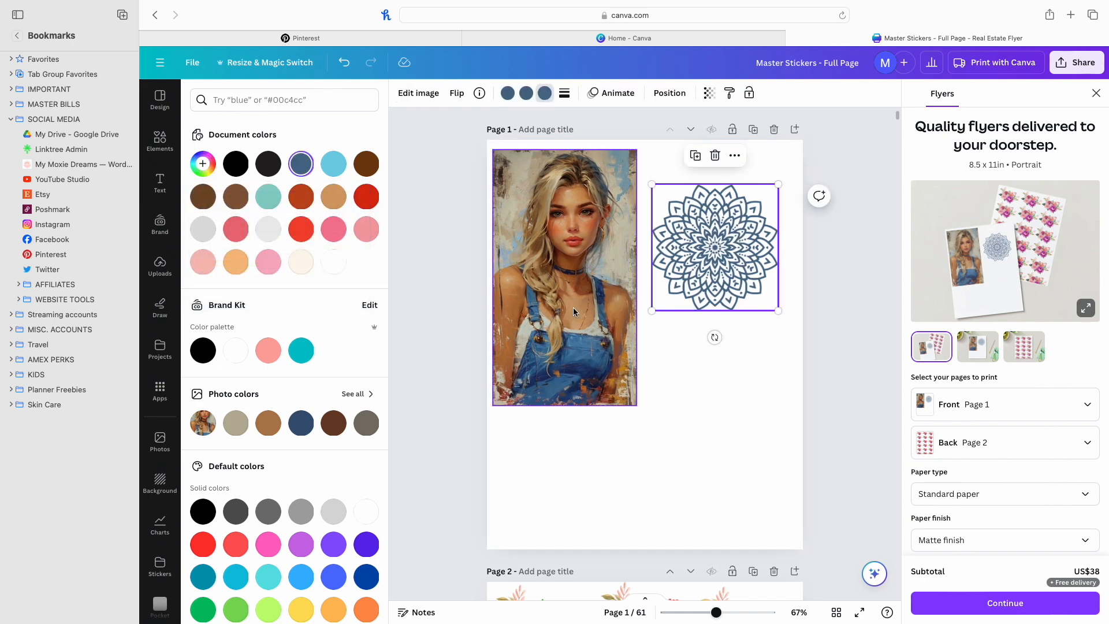
Try the red document color #f34630 on all three mandala colors, and move the mandala closer to the portrait.
click(301, 229)
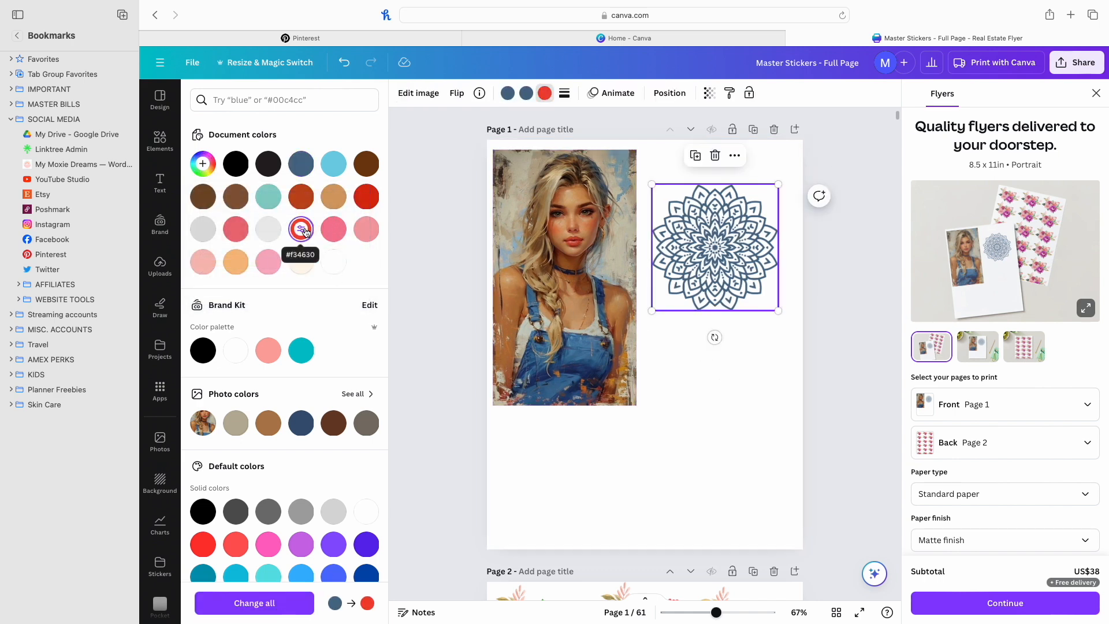
click(507, 93)
click(301, 230)
click(526, 93)
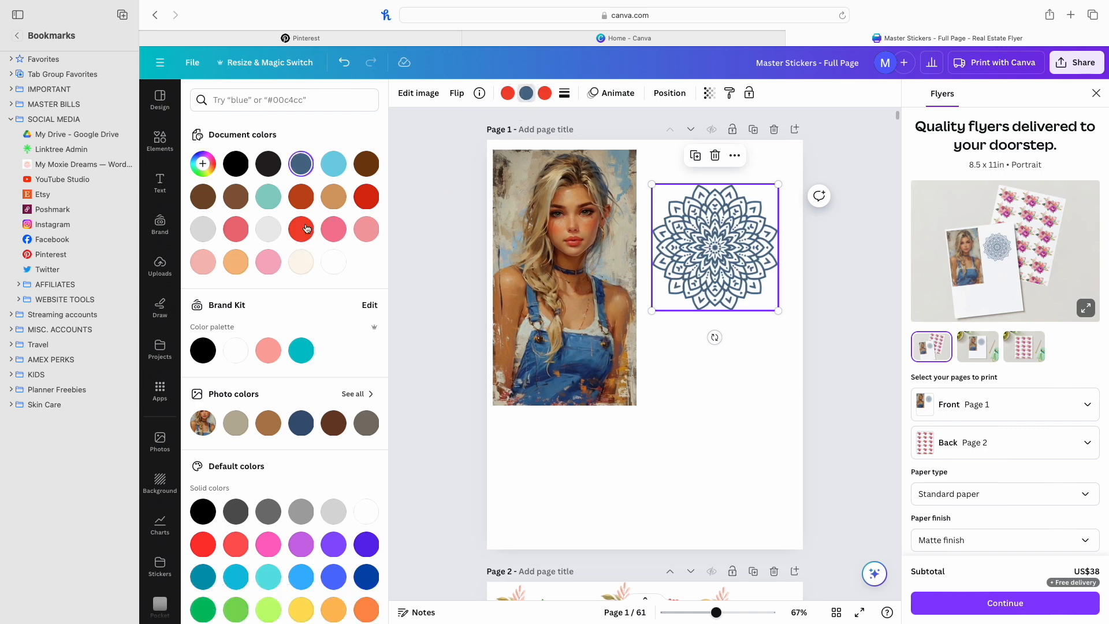
click(301, 230)
mouse_move(717, 247)
mouse_down()
mouse_move(647, 266)
mouse_move(721, 231)
mouse_move(707, 237)
mouse_up()
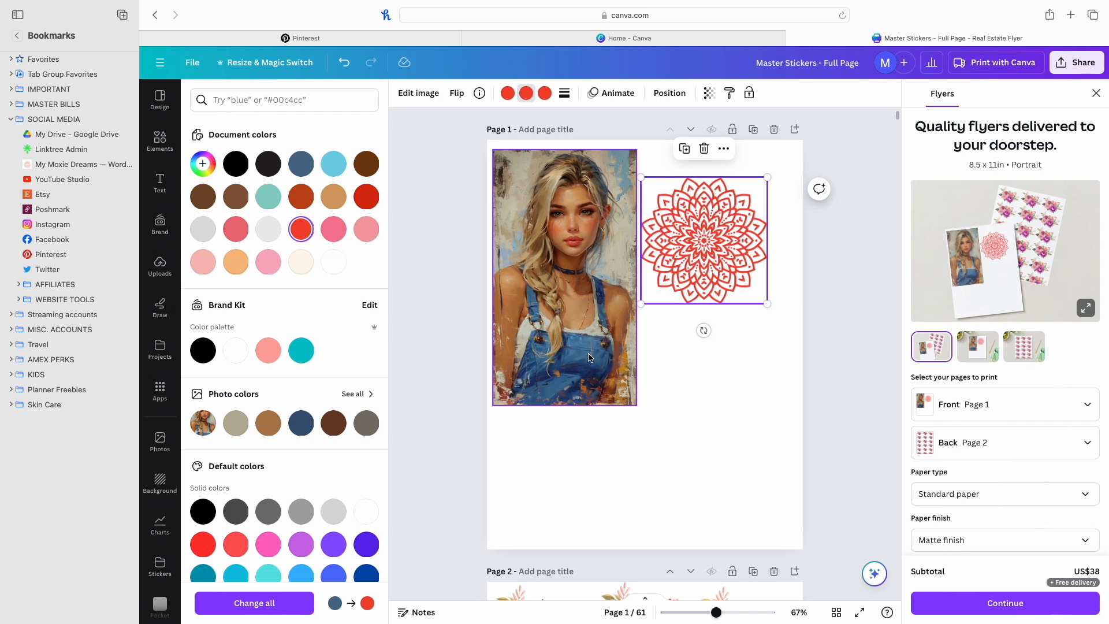
Set all three mandala colors back to the slate blue from the document colors.
click(301, 163)
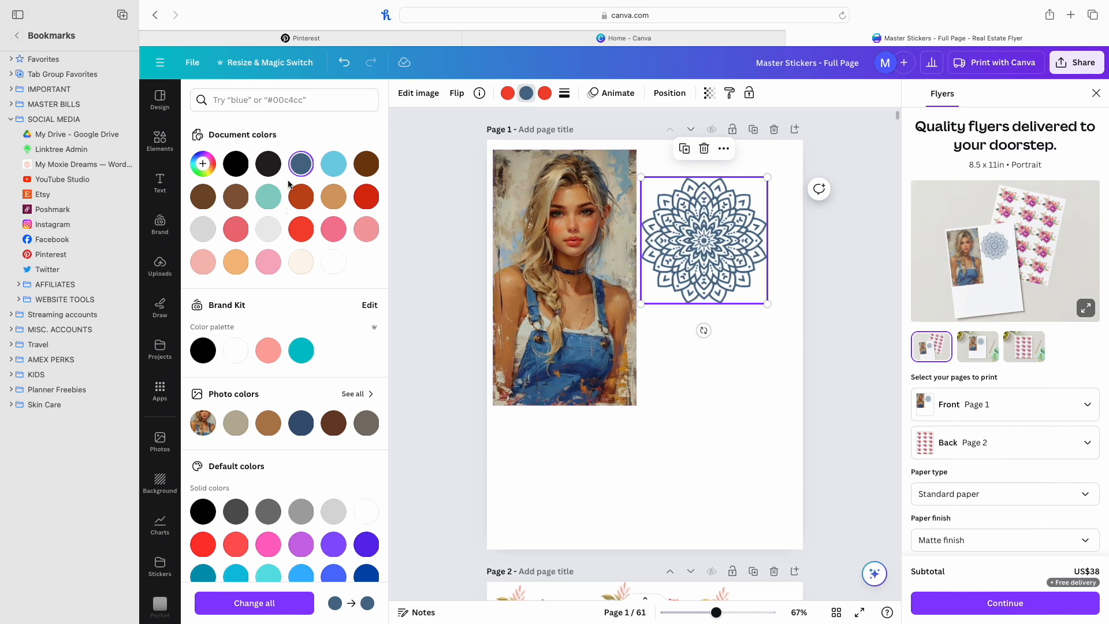
click(507, 93)
click(301, 163)
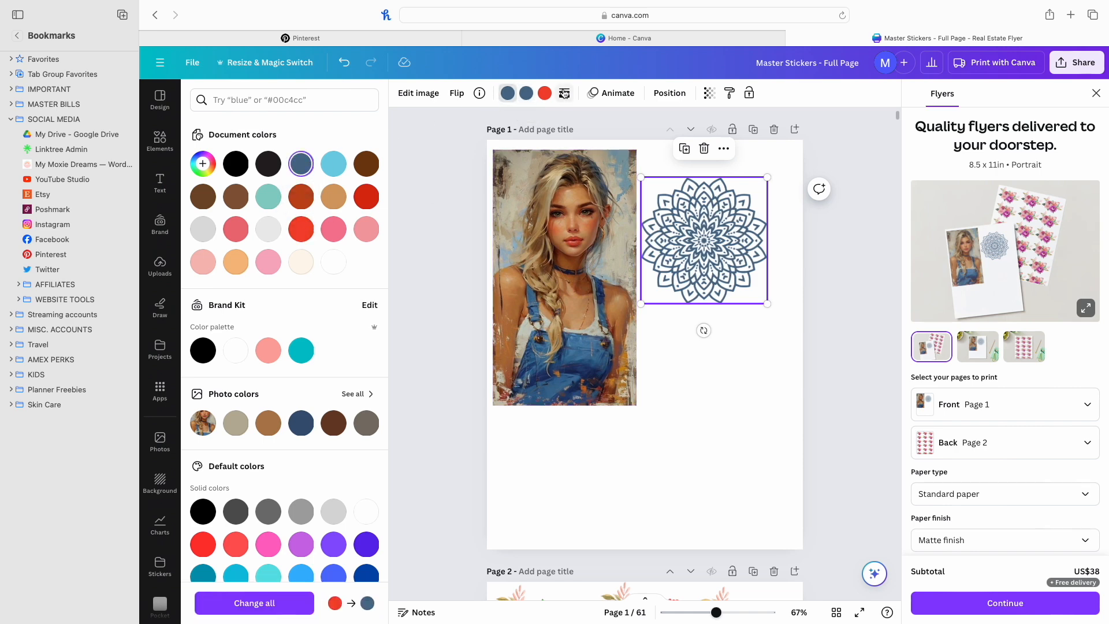
click(545, 93)
click(301, 163)
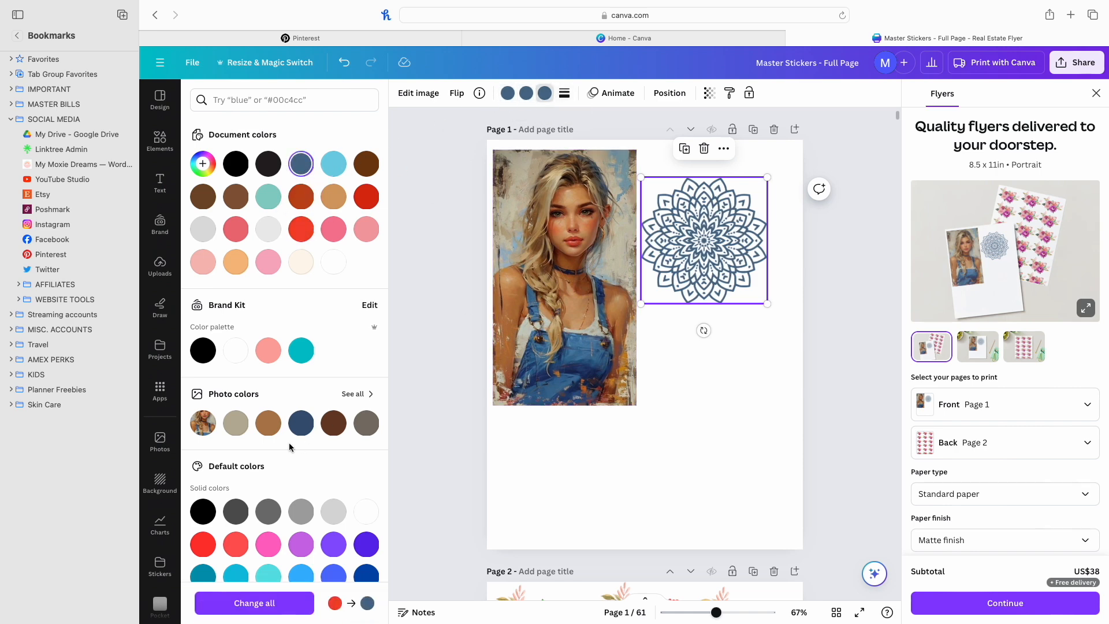
Browse all photo colors, try the portrait's light brown on the mandala's third color, and return that color to slate blue.
click(359, 395)
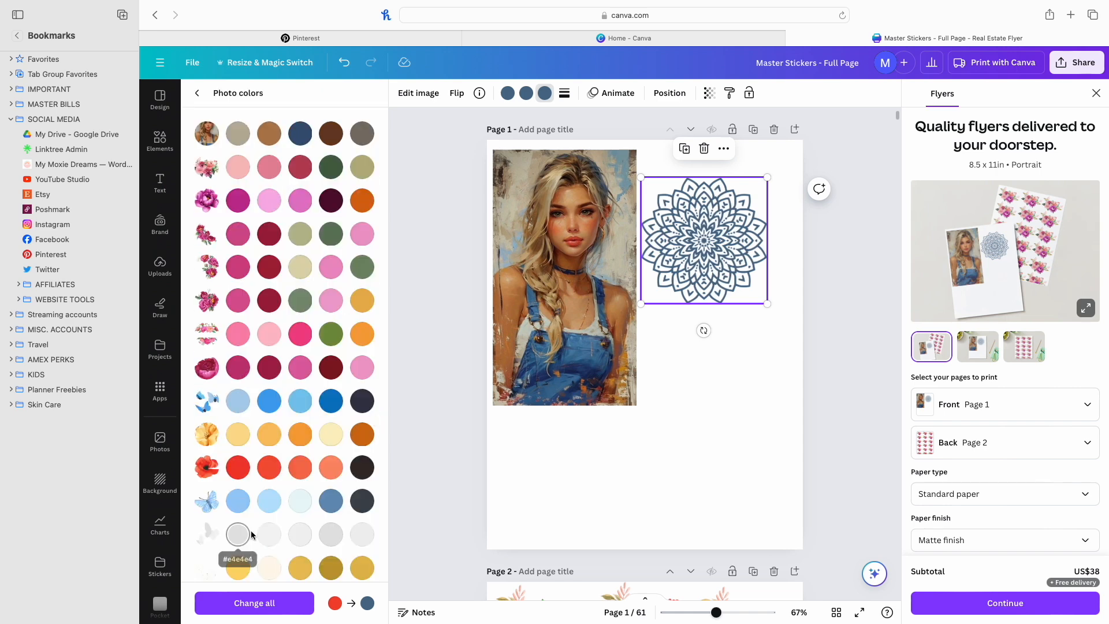
click(199, 94)
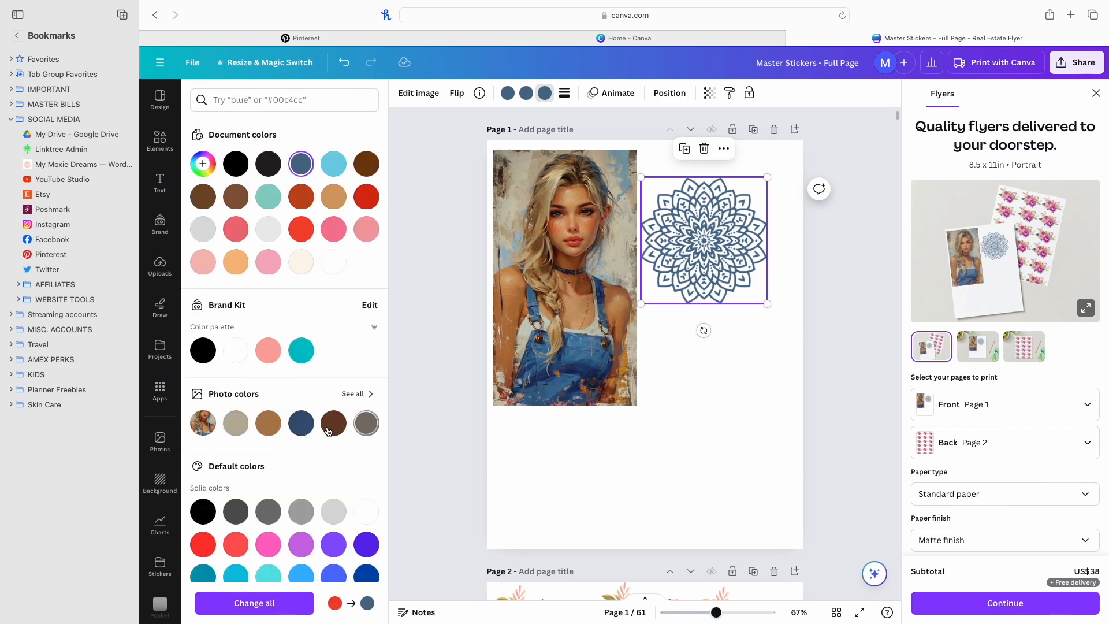
click(267, 428)
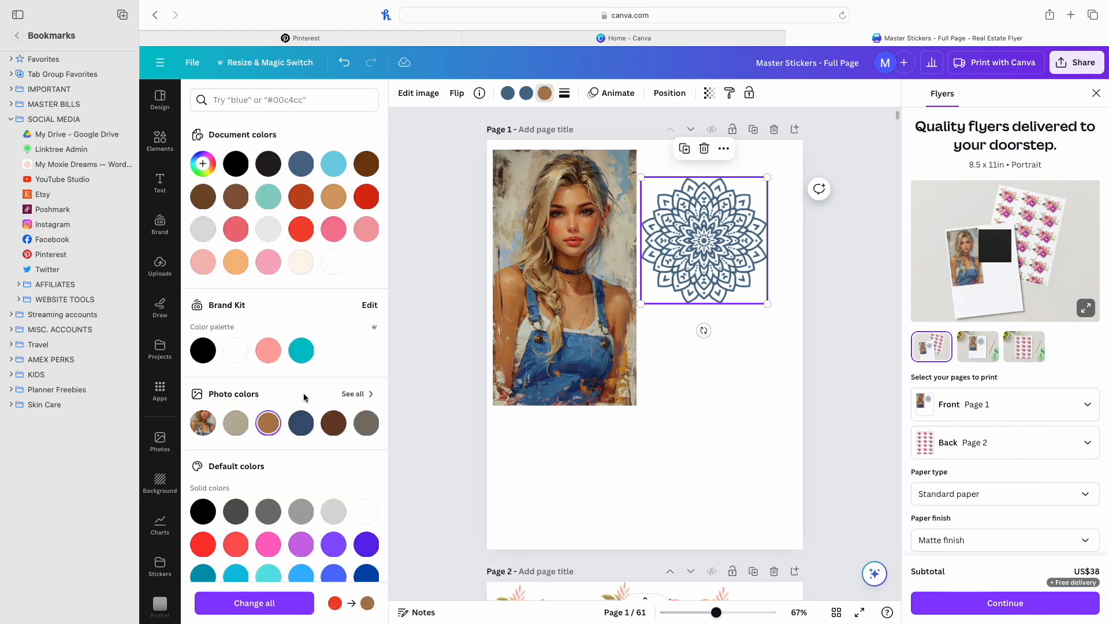
click(301, 163)
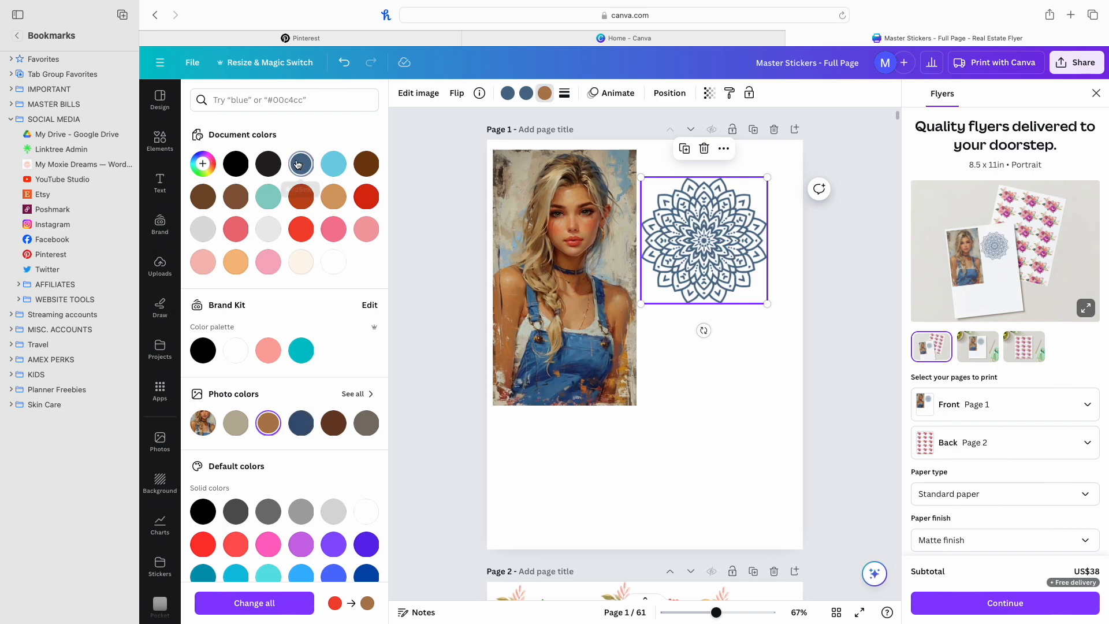
click(700, 383)
Delete the denim-overalls portrait from page 1, keeping only the mandala.
click(584, 321)
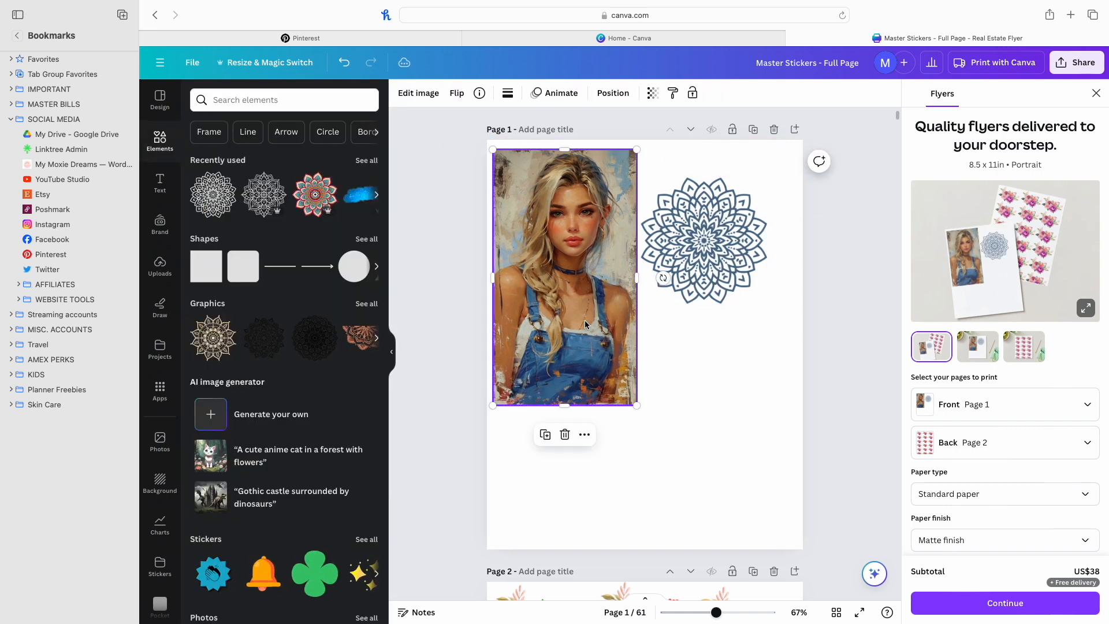
key(Delete)
click(682, 265)
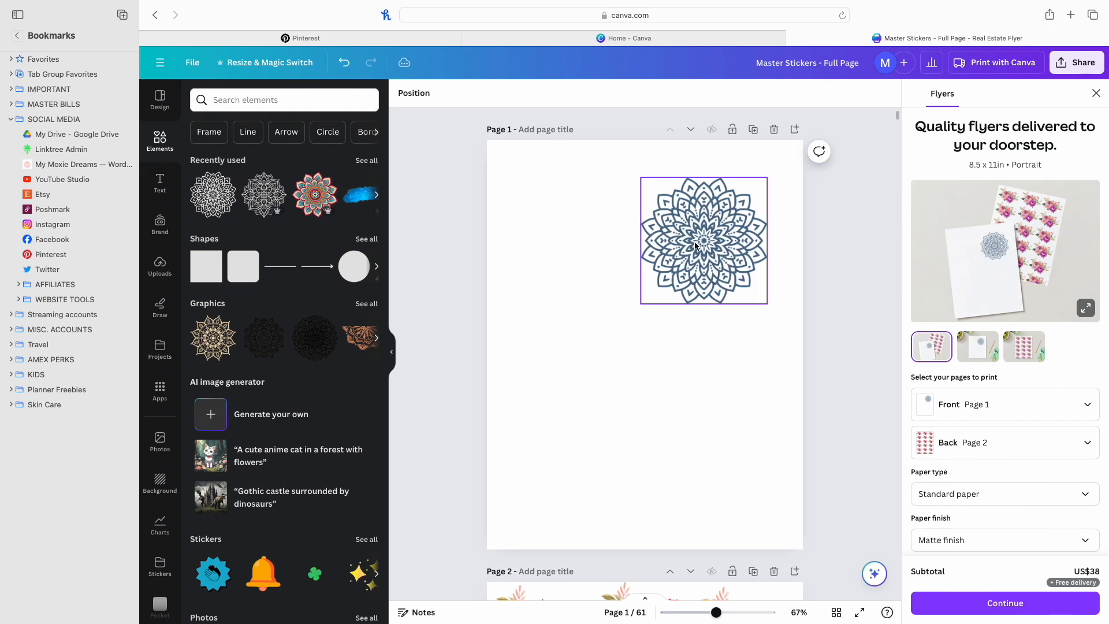
Shrink the mandala to a small sticker size, about a fifth of the page width, and place it in page 1's upper-left corner.
click(695, 245)
drag(768, 304, 786, 370)
drag(720, 232, 650, 253)
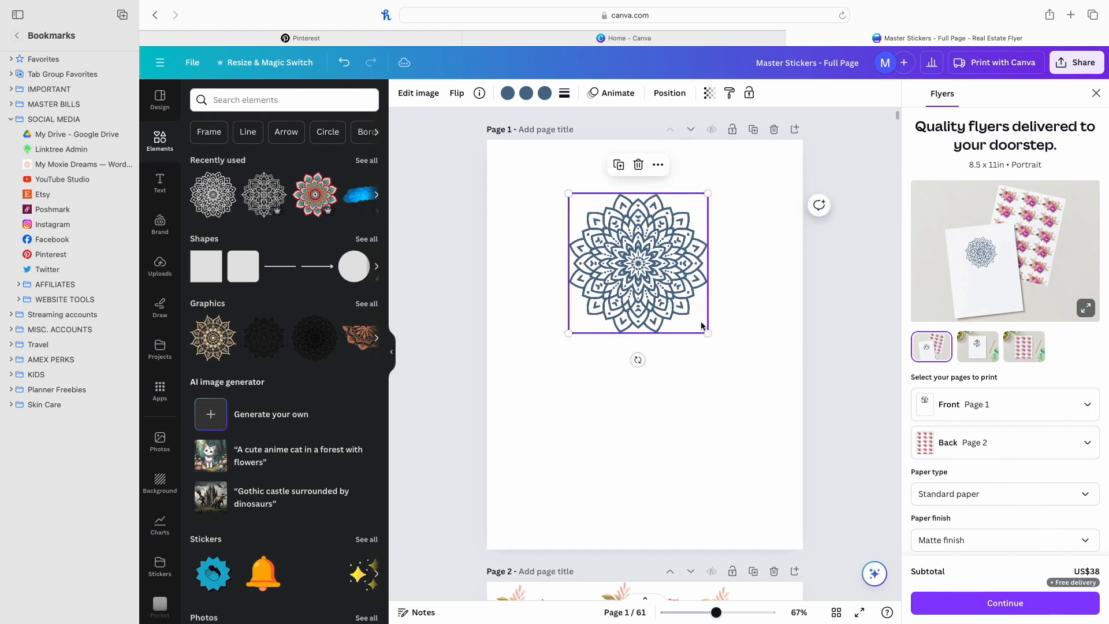
drag(708, 334, 652, 277)
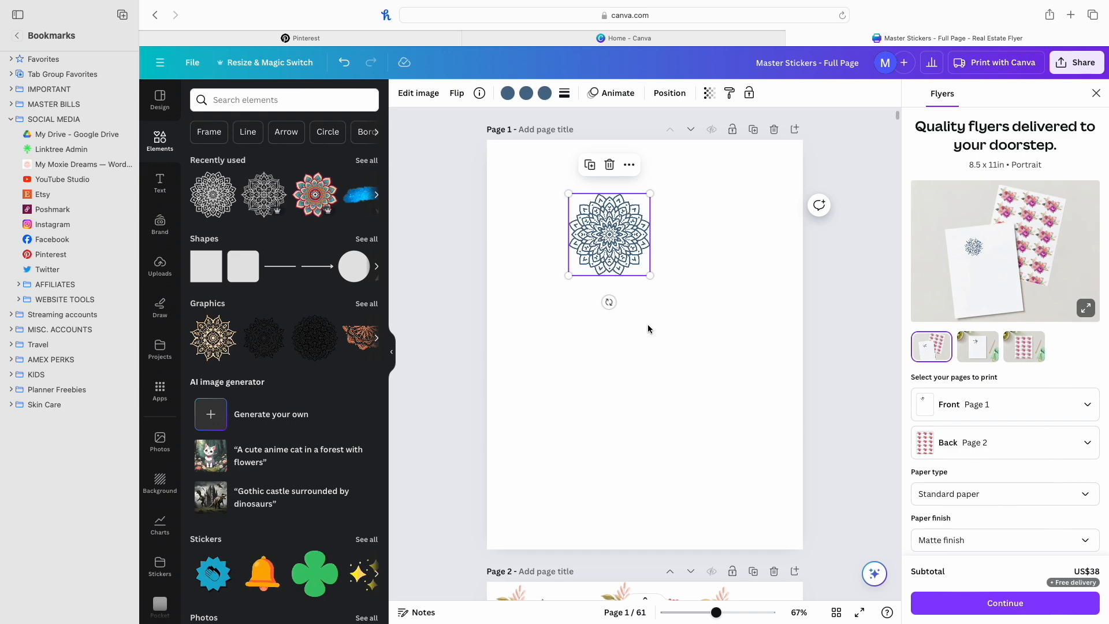
mouse_move(651, 276)
mouse_down()
mouse_move(714, 364)
mouse_move(653, 297)
mouse_up()
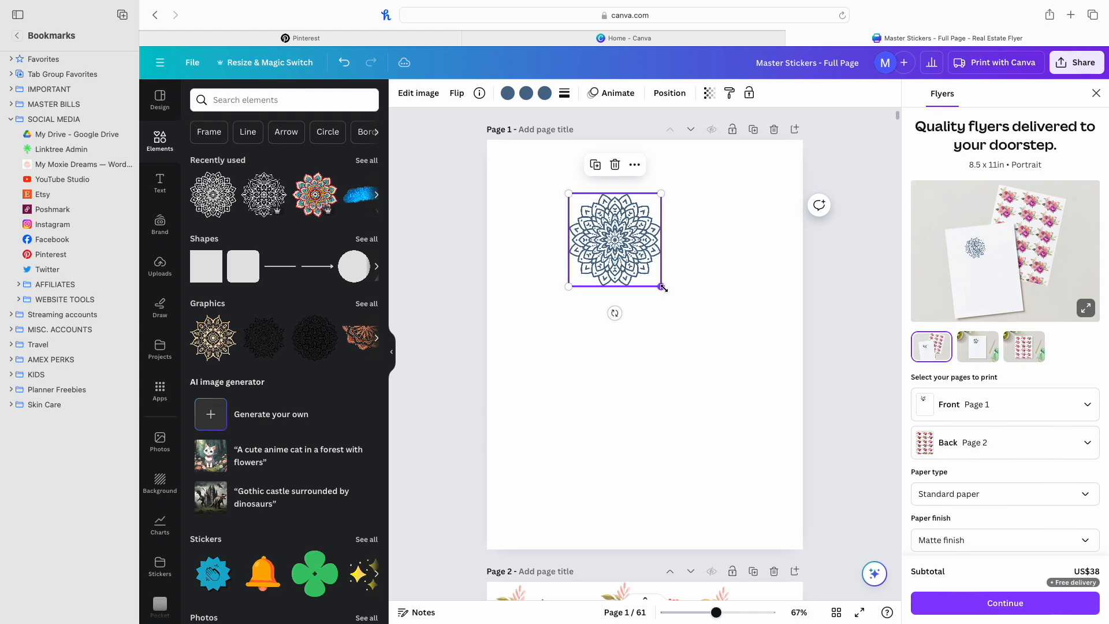
drag(661, 286, 645, 269)
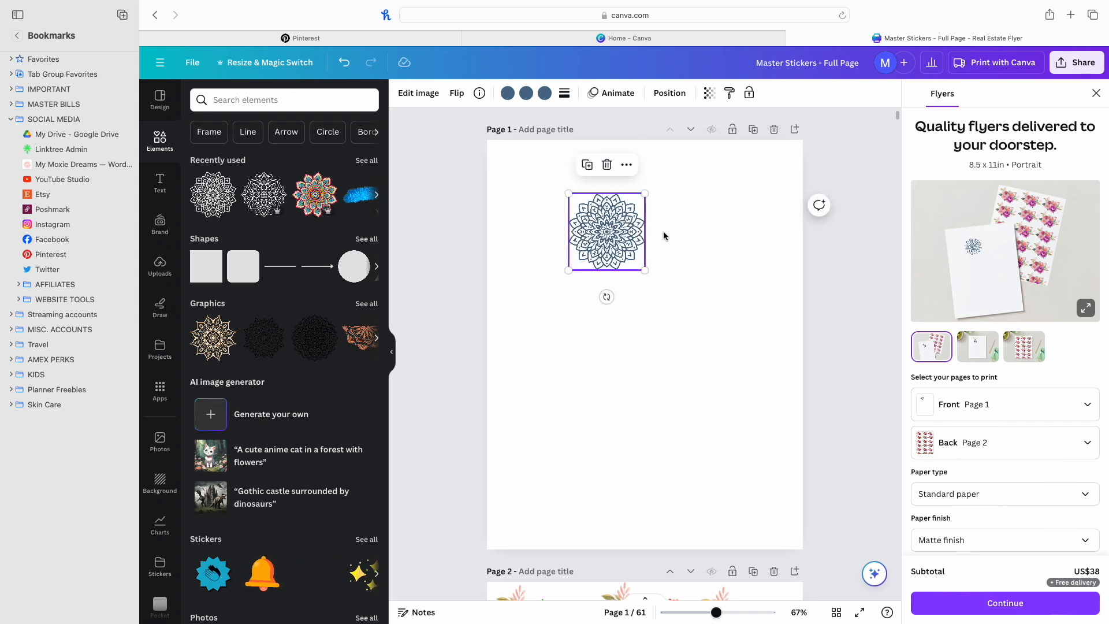
drag(645, 271, 536, 212)
click(578, 252)
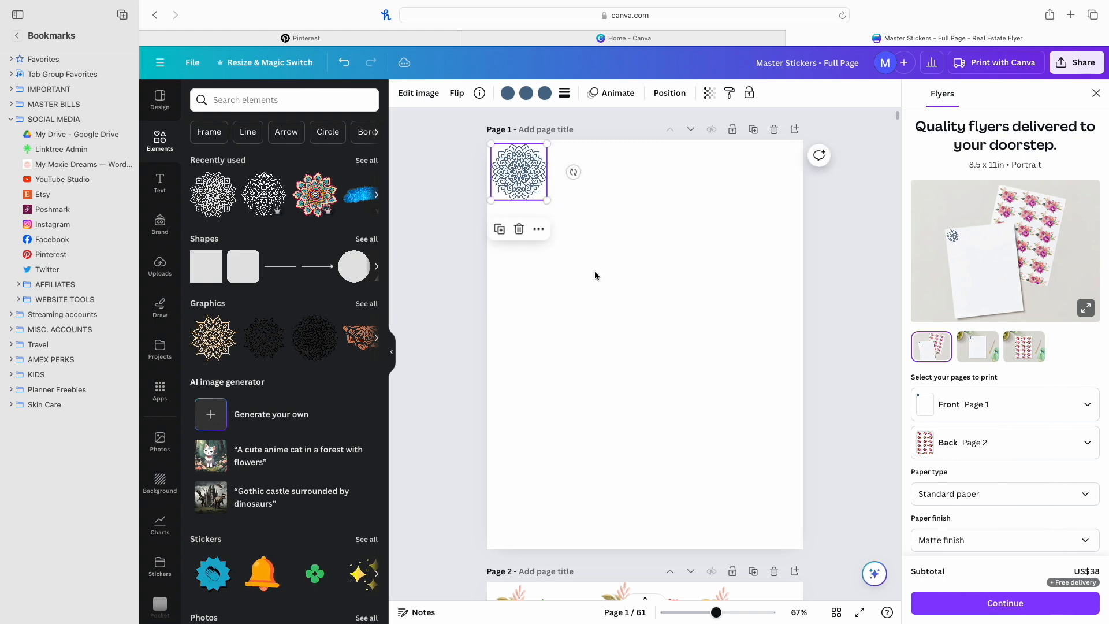
Duplicate the small mandala four times to form an evenly spaced row of five across the top of page 1.
click(499, 229)
drag(528, 168, 586, 166)
click(559, 230)
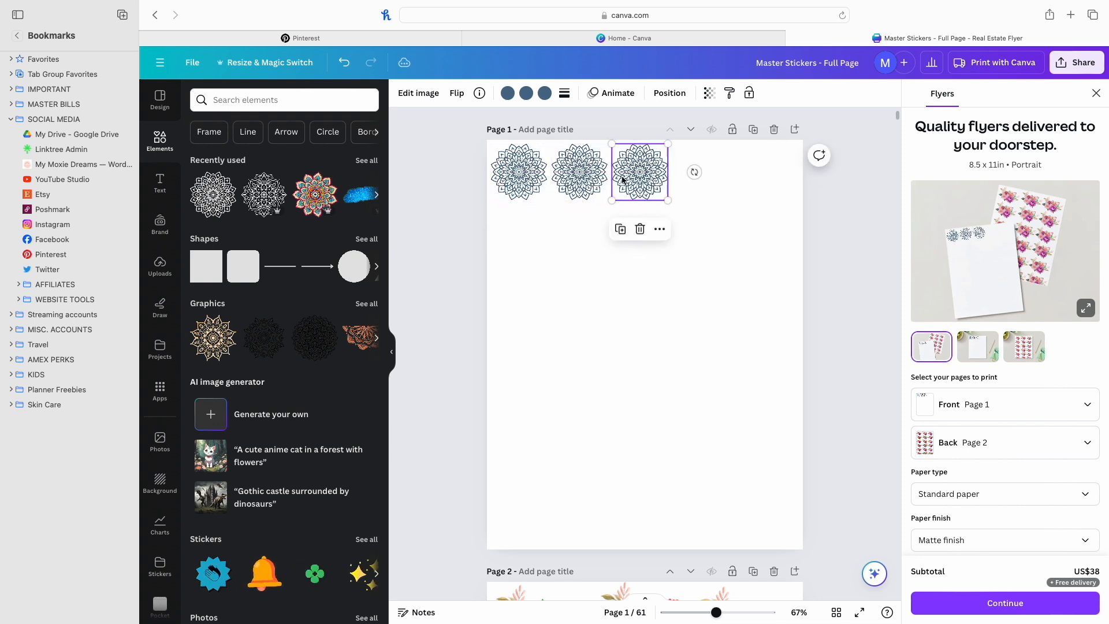
click(619, 230)
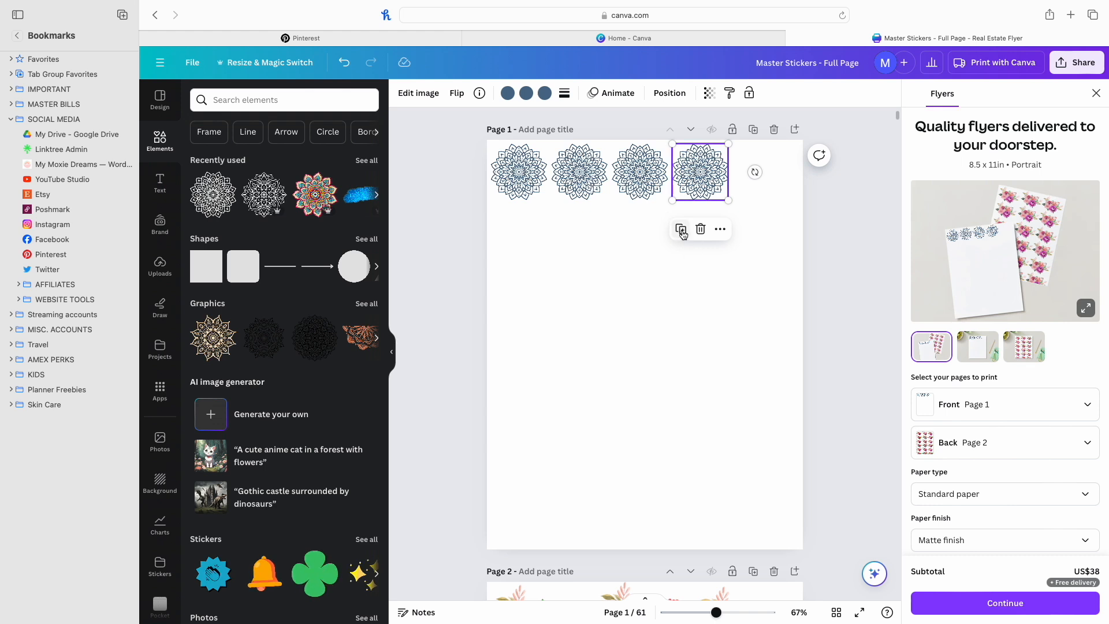
click(680, 229)
drag(433, 161, 811, 183)
click(588, 252)
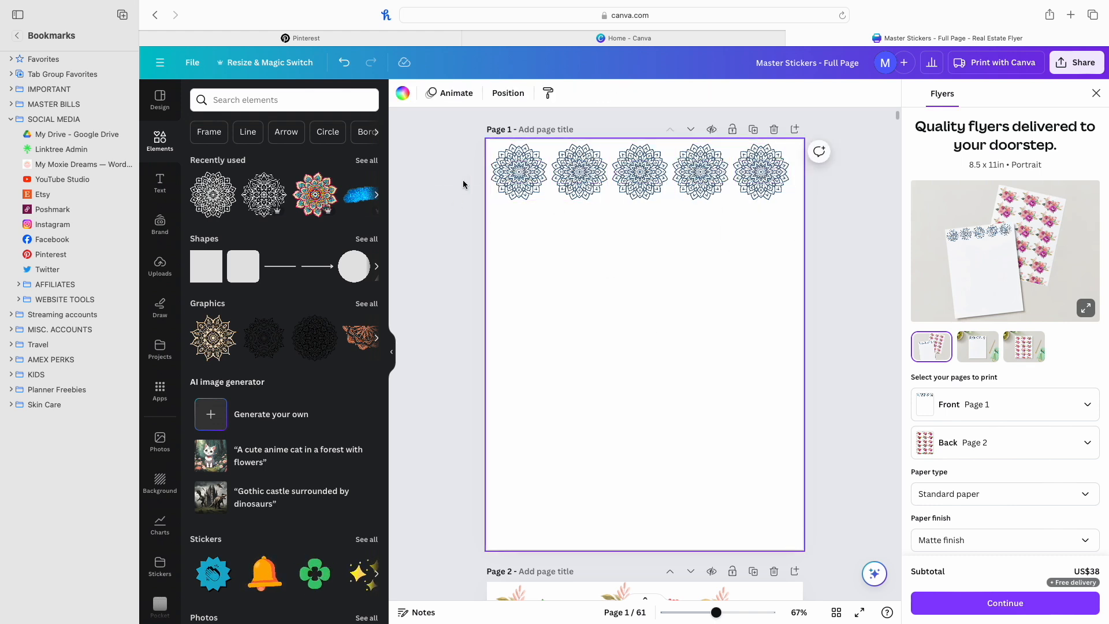
Shift the row's first two mandalas left so that the first one sits against the page edge.
drag(515, 174, 511, 176)
drag(584, 174, 578, 183)
click(588, 280)
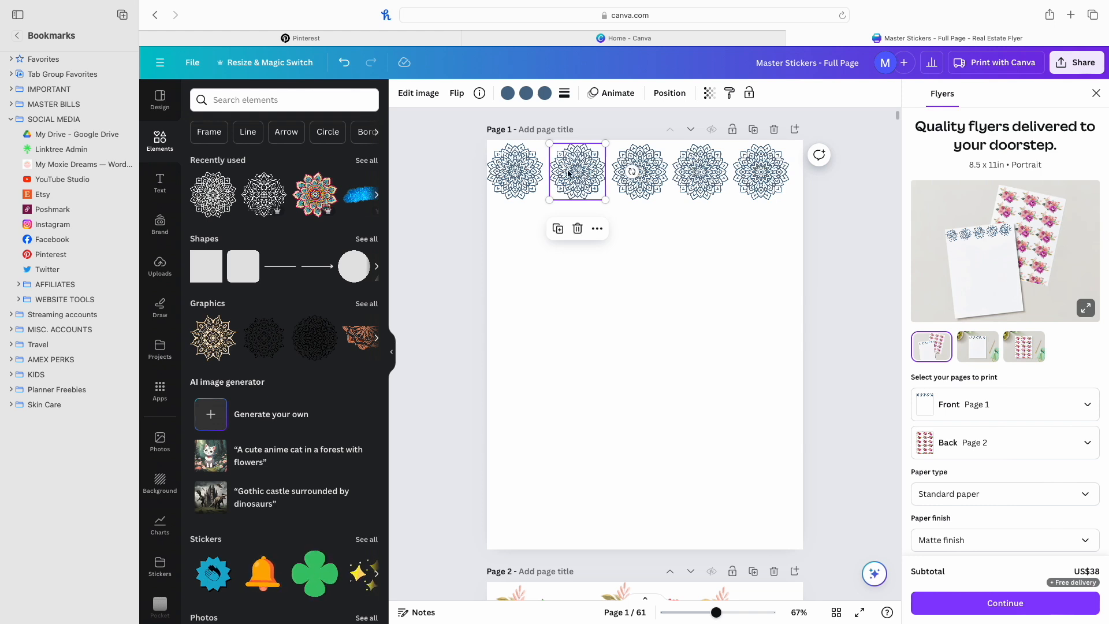
drag(573, 172, 573, 183)
click(615, 220)
click(576, 261)
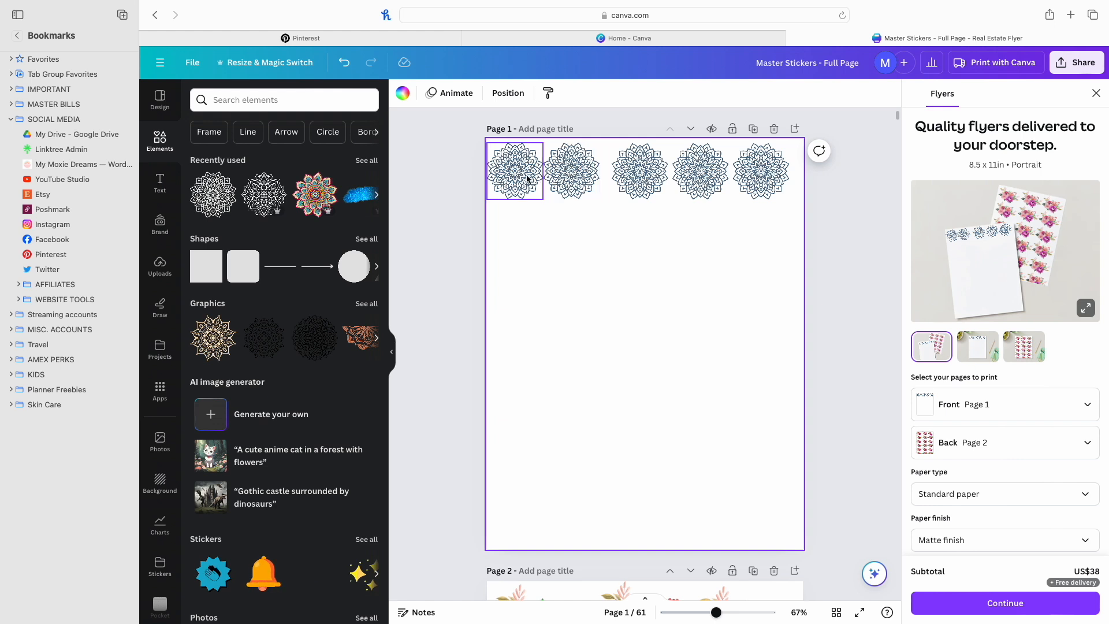
Reposition the mandalas in the top row so that all five are evenly spaced inside the page edges.
drag(562, 179, 566, 175)
click(638, 169)
drag(641, 170, 763, 171)
click(704, 172)
click(761, 170)
Select the whole row of five mandalas, duplicate it, and place the copy directly below as a second row.
drag(507, 171, 842, 196)
click(589, 284)
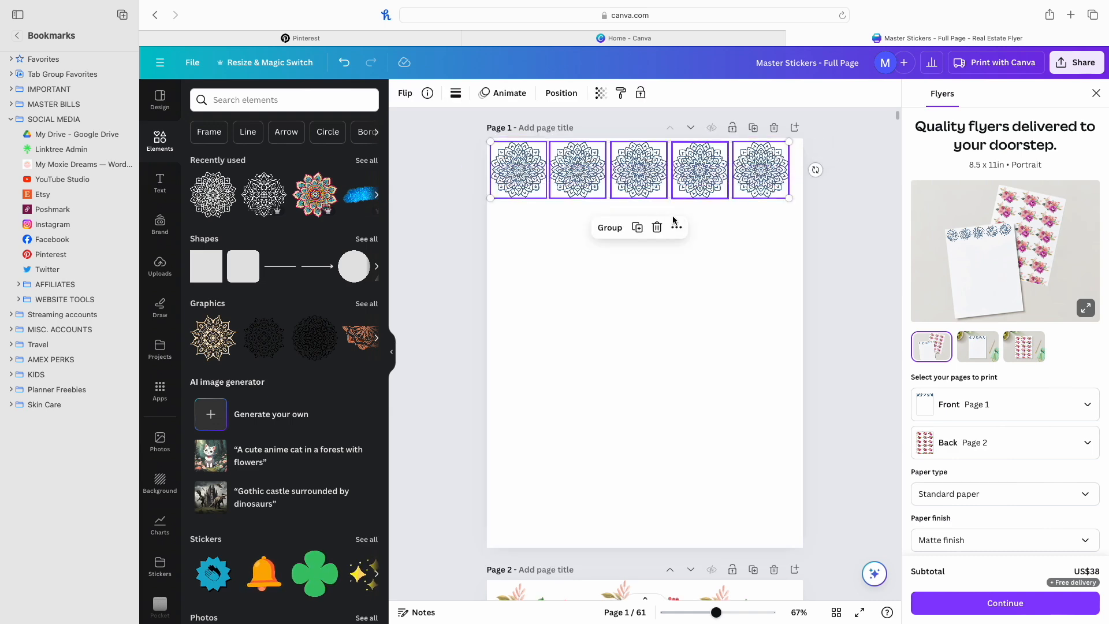
click(637, 227)
drag(641, 177, 636, 231)
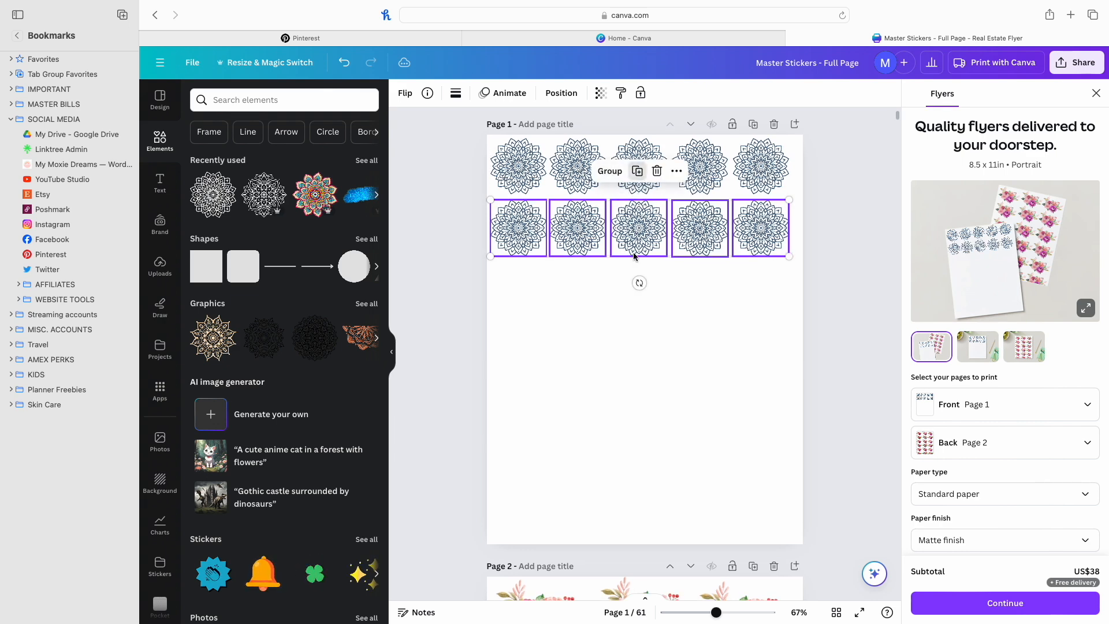
Keep duplicating the row of five mandalas downward until seven rows fill page 1.
click(638, 171)
click(637, 232)
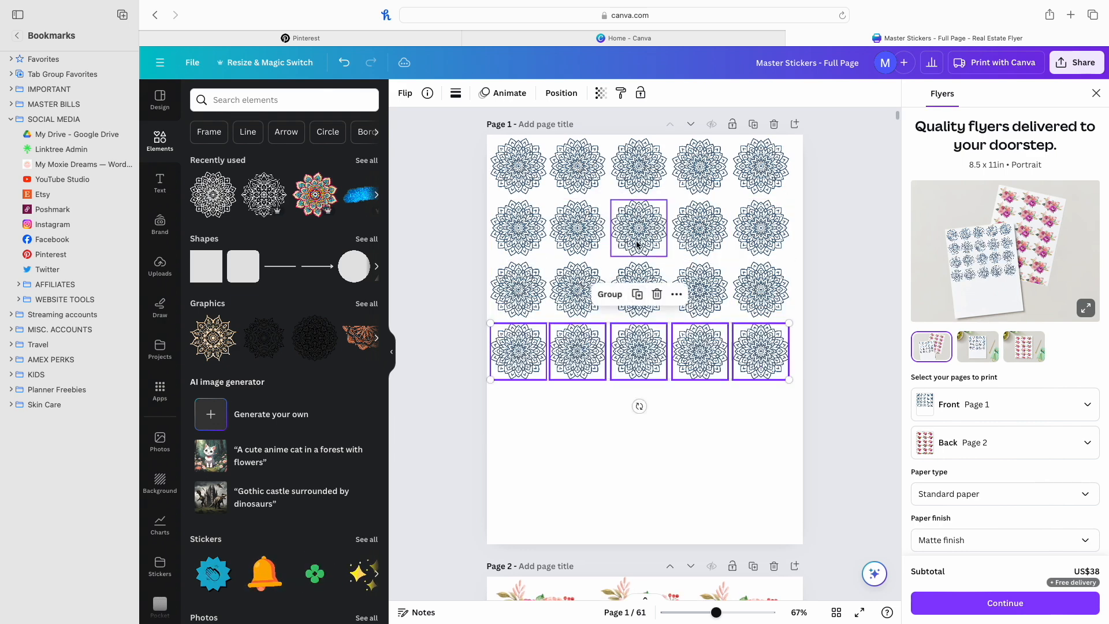
click(638, 295)
click(637, 356)
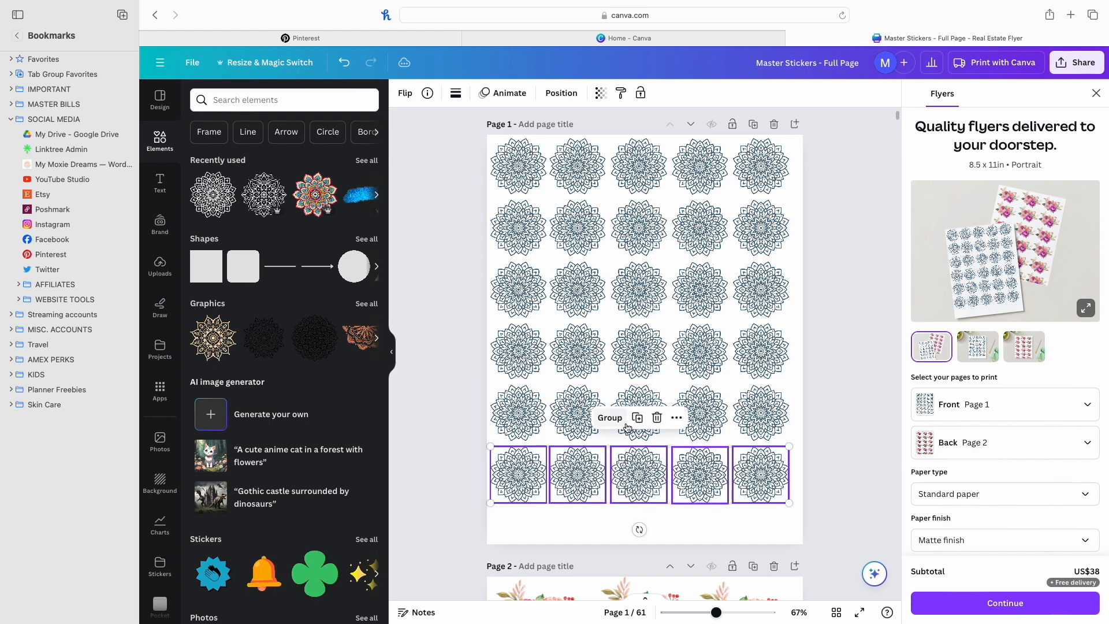
click(637, 417)
scroll(855, 318, down, 4)
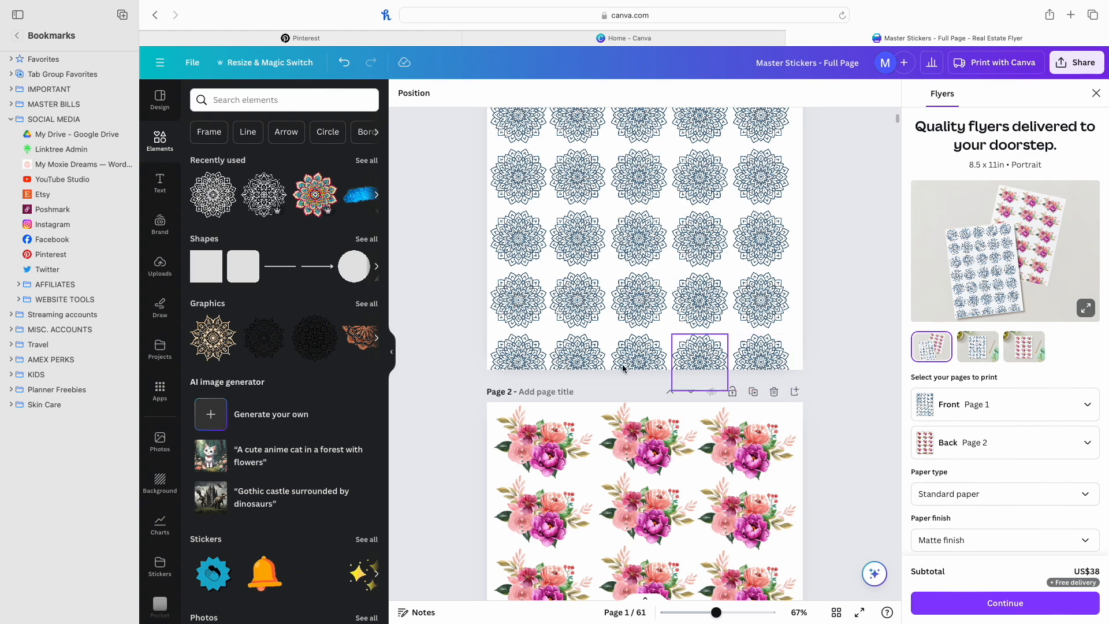
scroll(550, 360, up, 3)
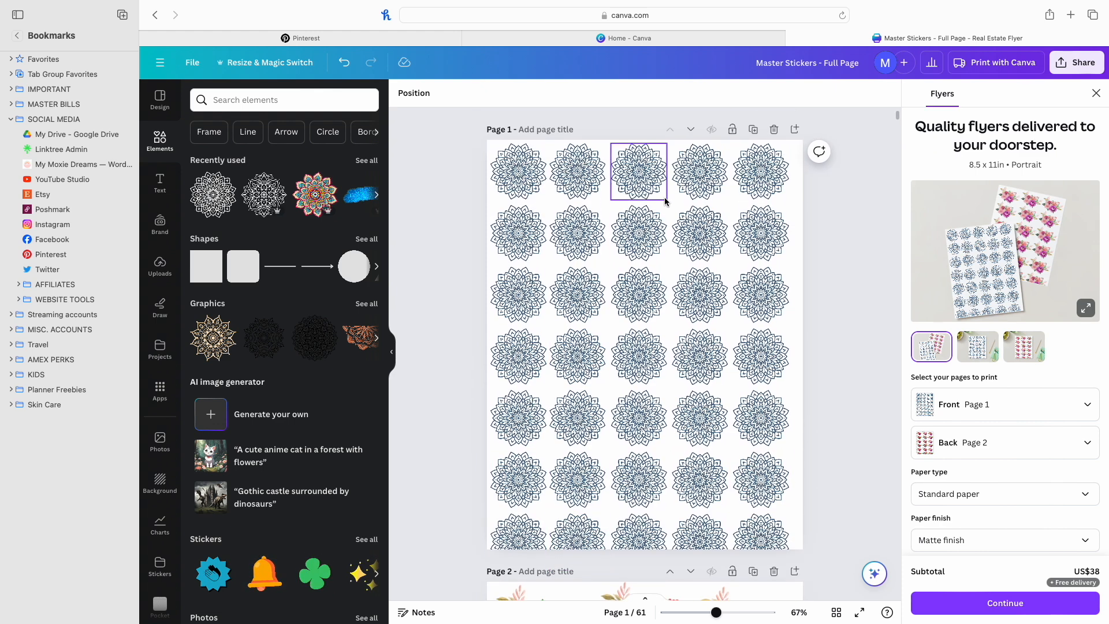
Add a blank page after page 1 and place a slightly enlarged copy of a page 1 mandala in its upper-left corner.
click(795, 129)
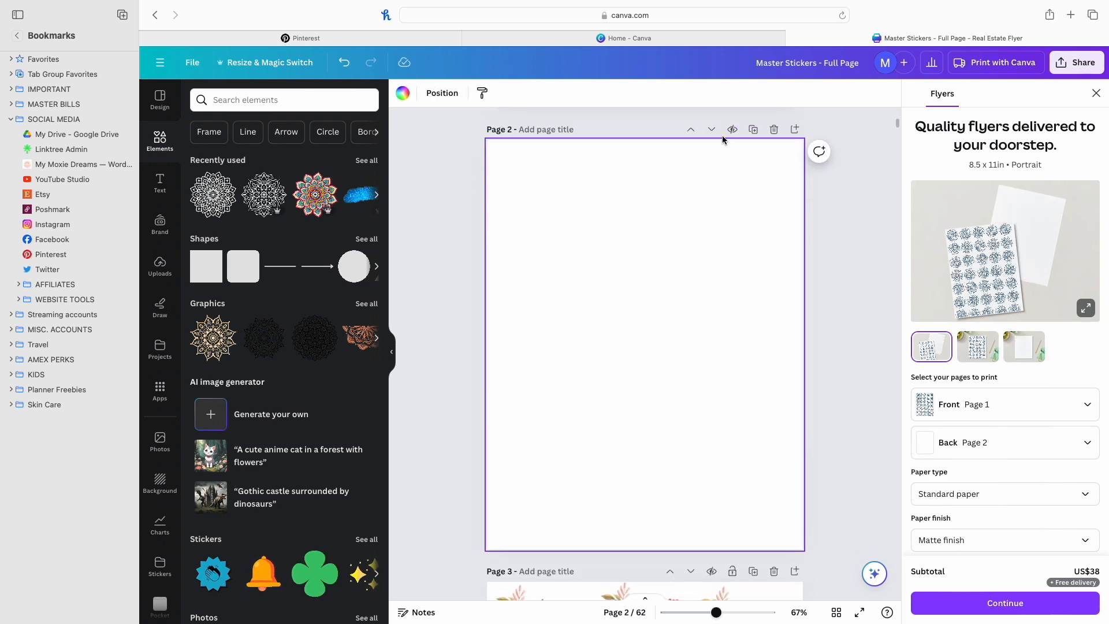
scroll(647, 190, up, 4)
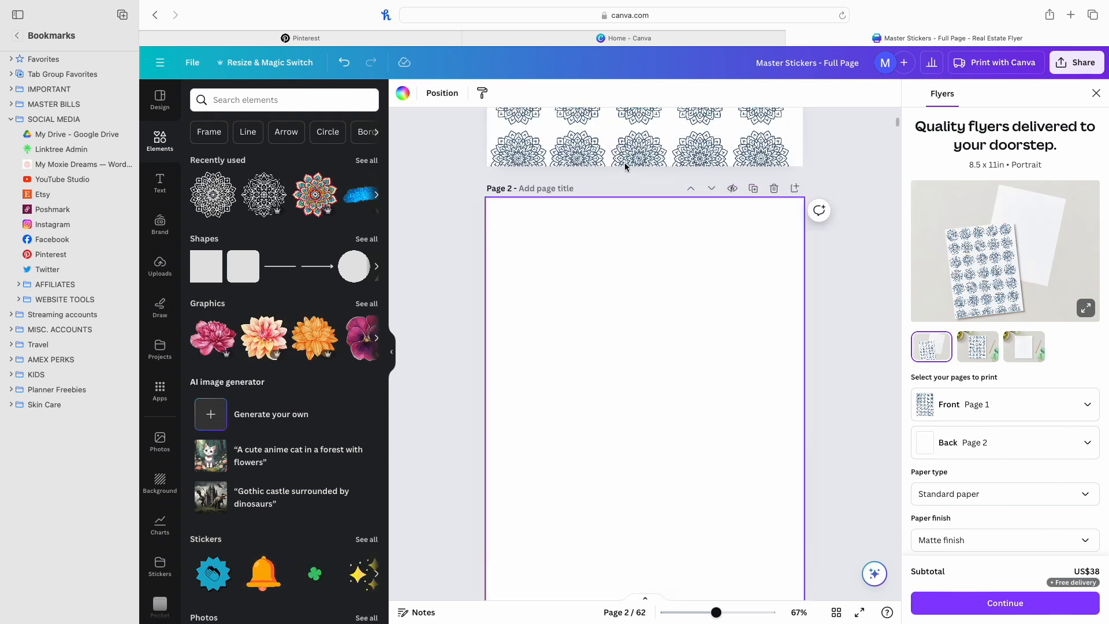
right_click(645, 149)
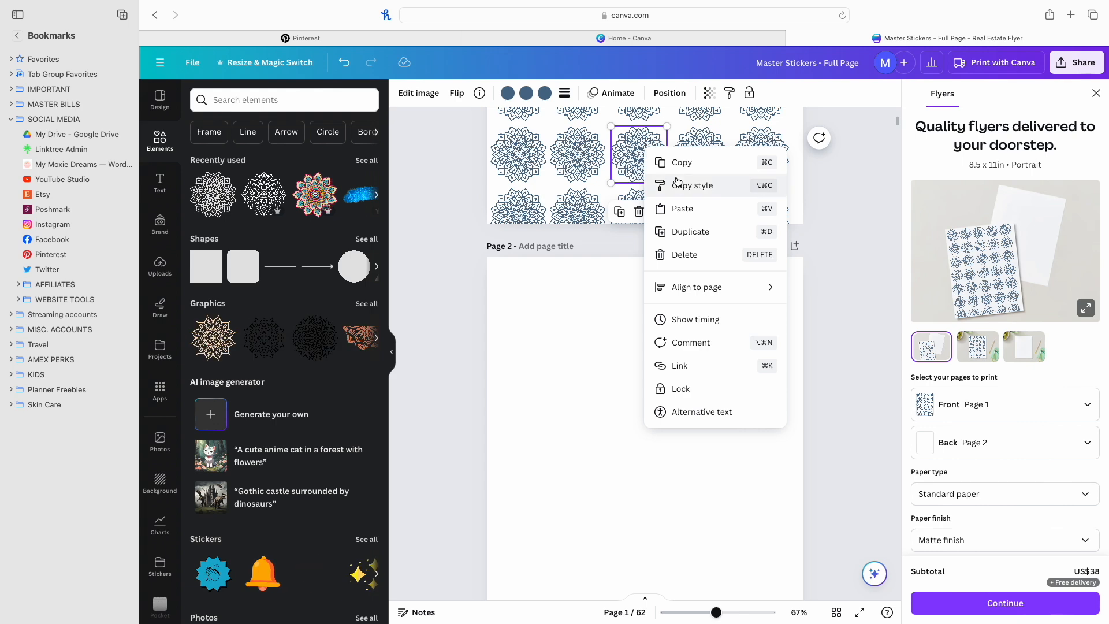
click(610, 260)
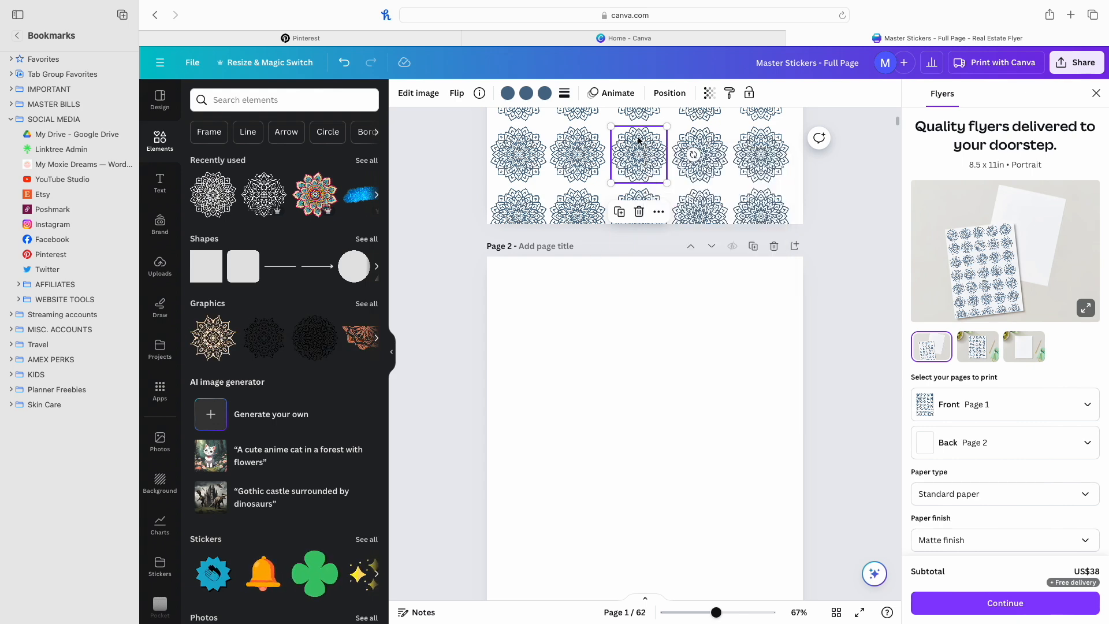
click(620, 211)
drag(647, 148, 573, 345)
drag(547, 302, 588, 297)
Duplicate the enlarged mandala four times to form a row of five across the top of page 2, the last one crossing the page edge.
click(500, 227)
click(575, 227)
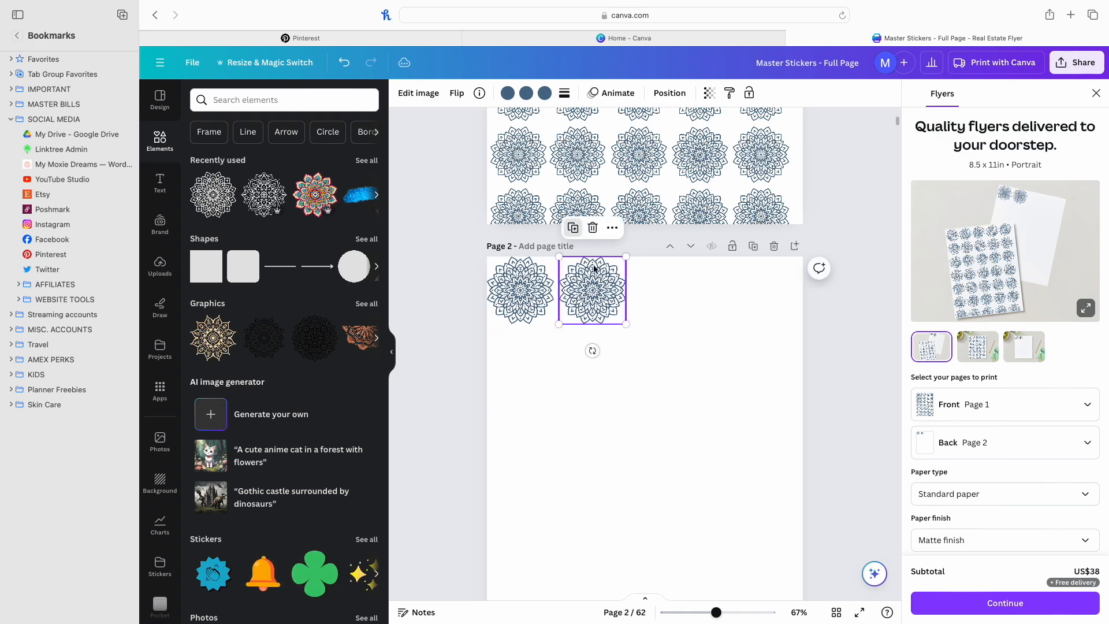
click(645, 228)
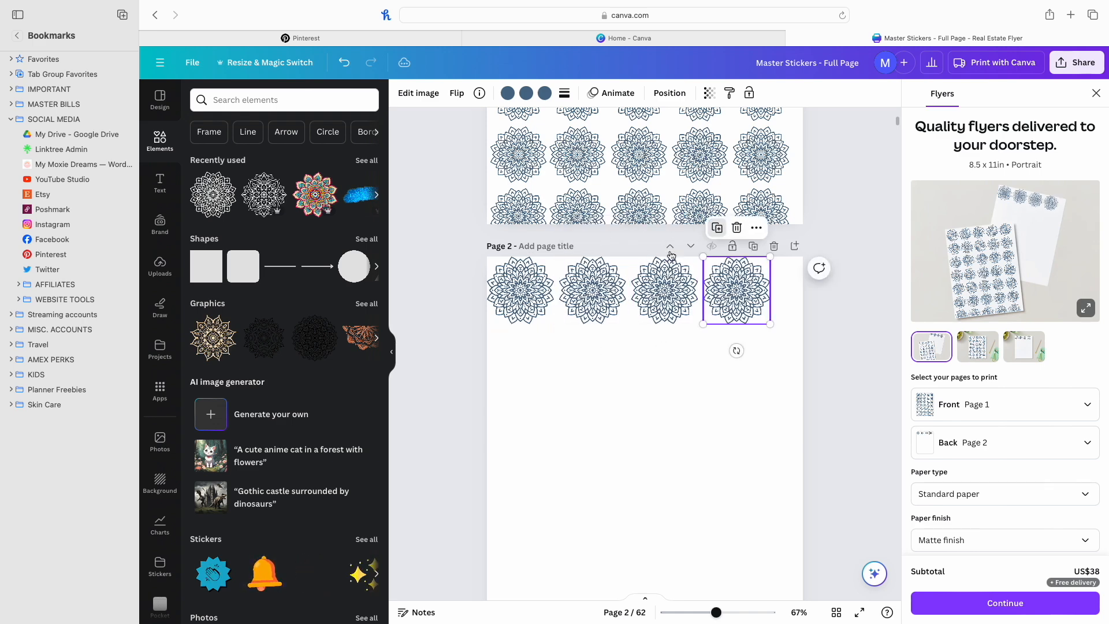
click(718, 228)
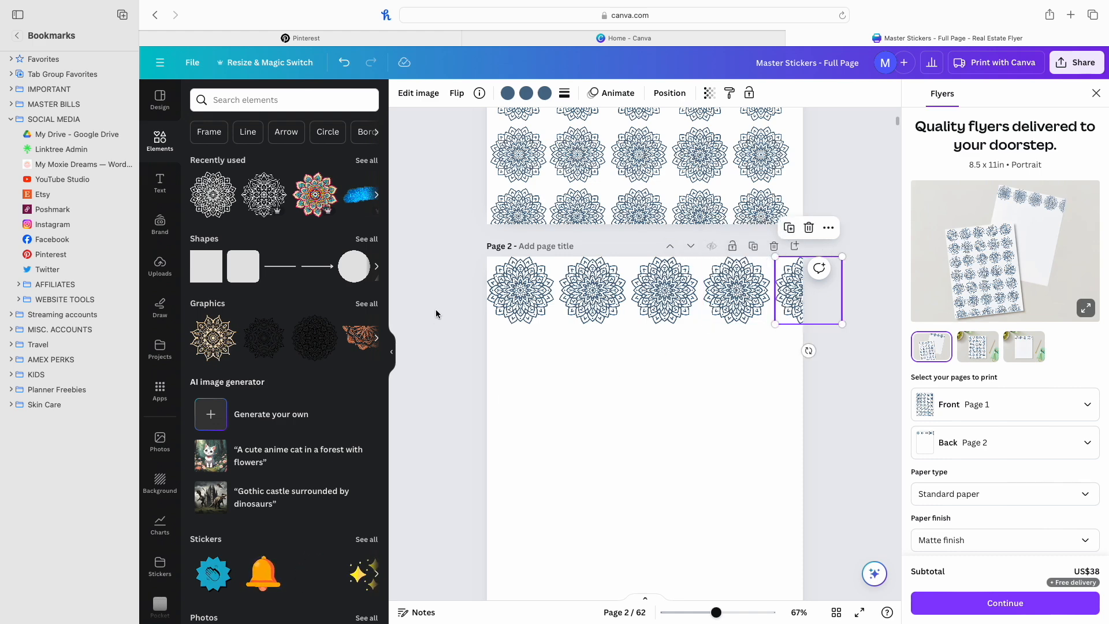
click(779, 400)
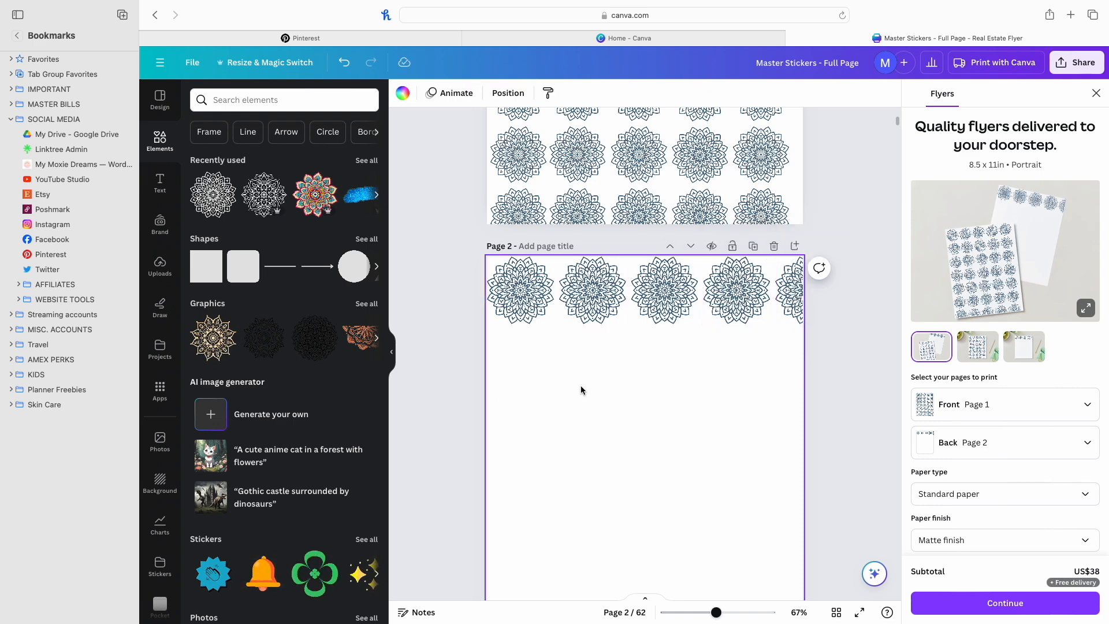
Select the whole row of enlarged mandalas and duplicate it downward until six rows fill page 2.
drag(462, 276, 811, 311)
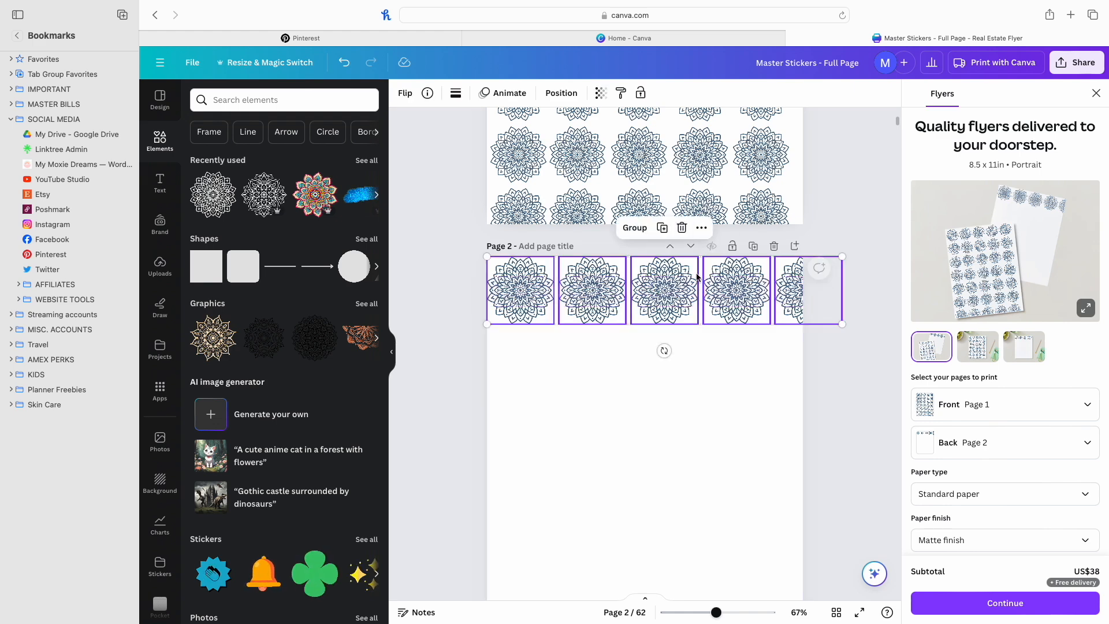
drag(662, 286, 658, 350)
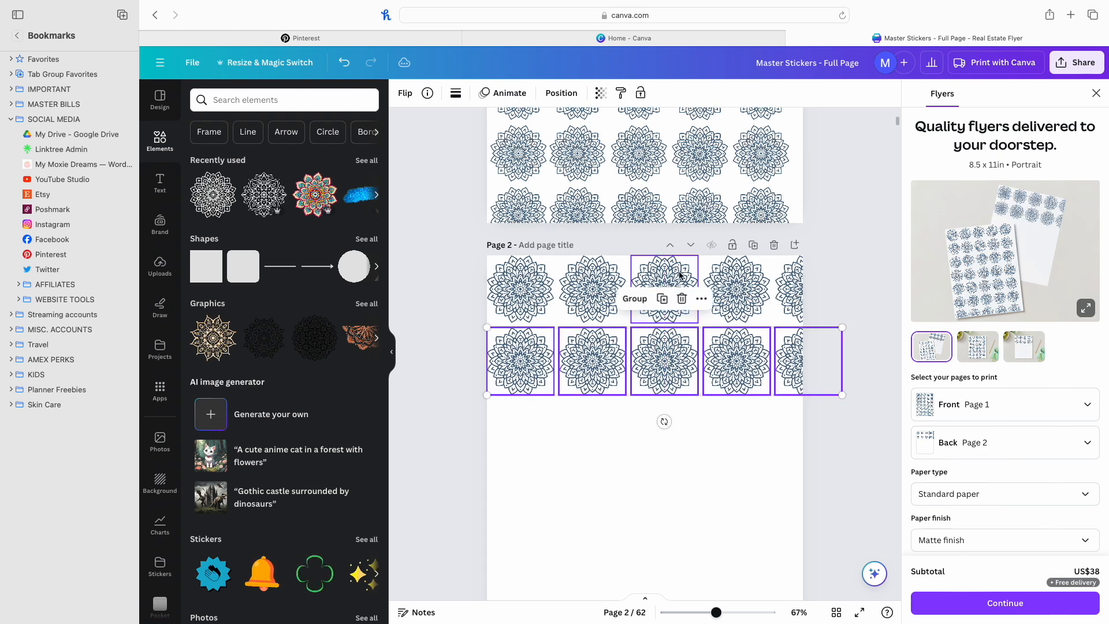
click(663, 297)
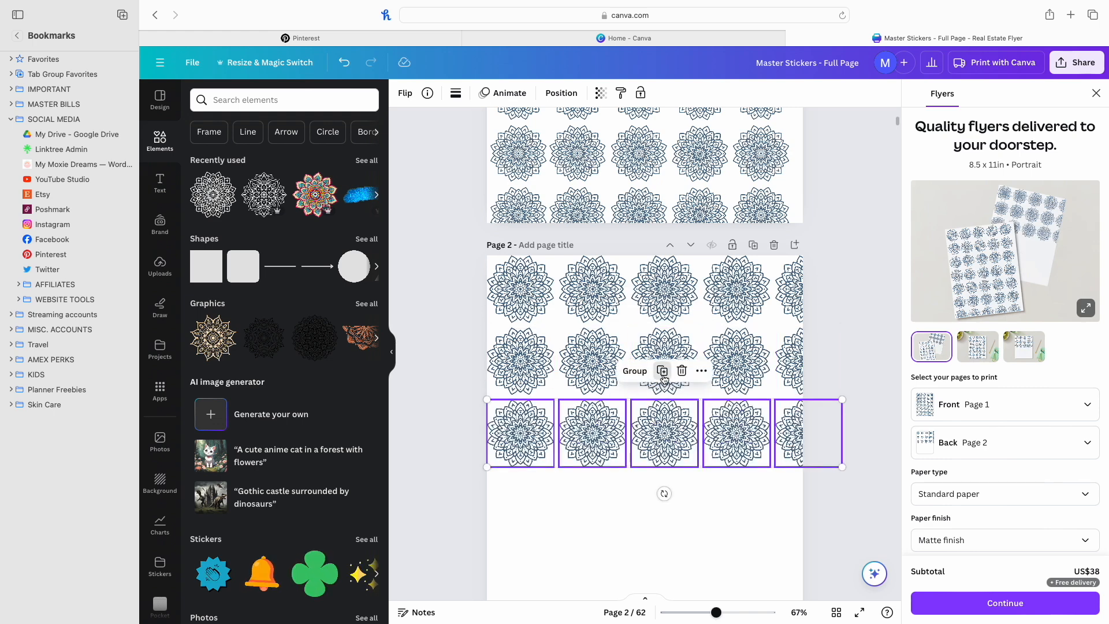
click(662, 370)
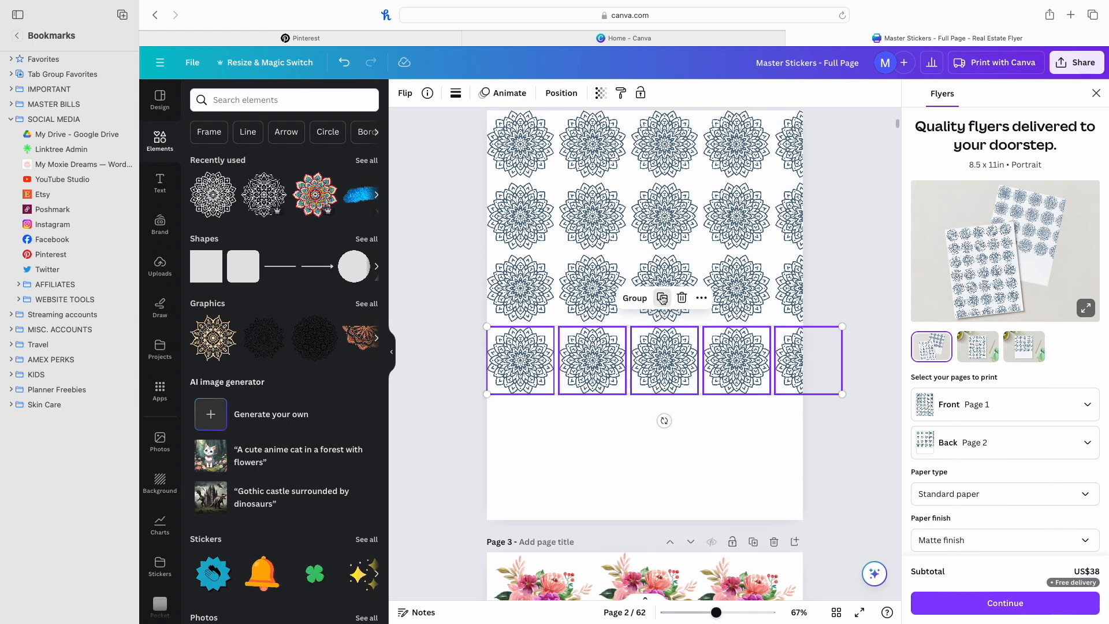
click(663, 298)
click(663, 368)
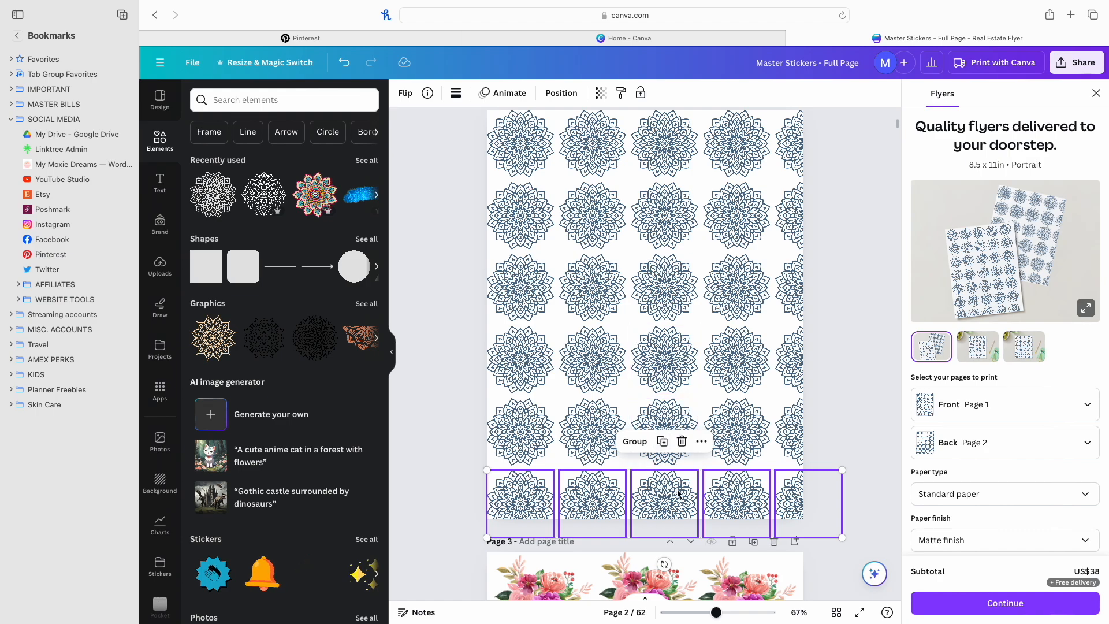
Review both mandala pages and open the download options for the sticker design.
scroll(685, 476, down, 3)
scroll(682, 350, up, 6)
scroll(682, 347, up, 5)
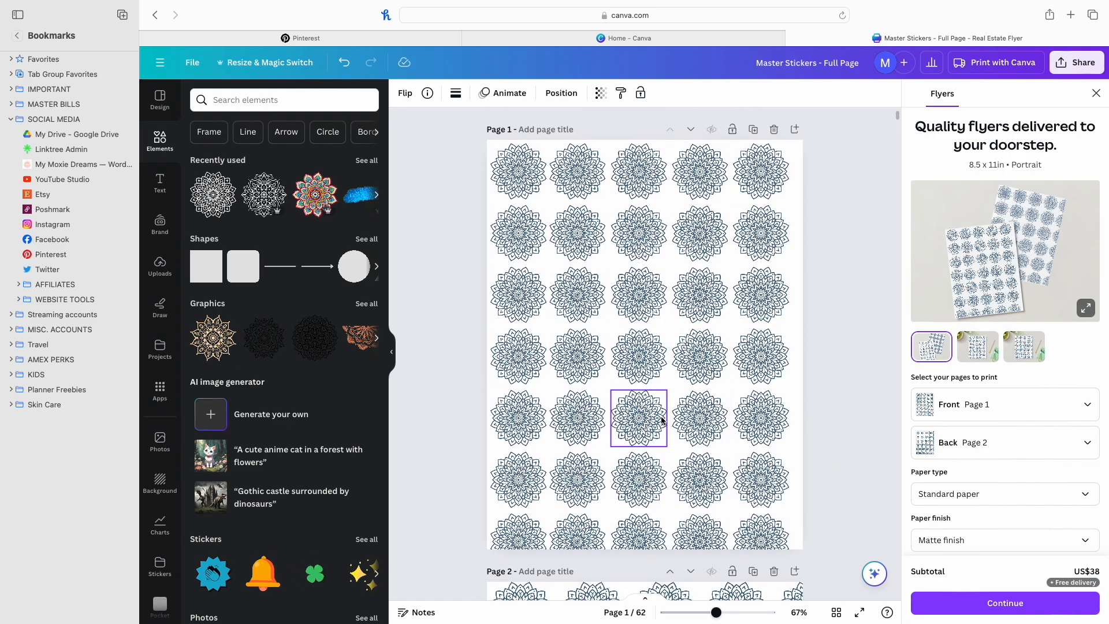
scroll(641, 422, down, 5)
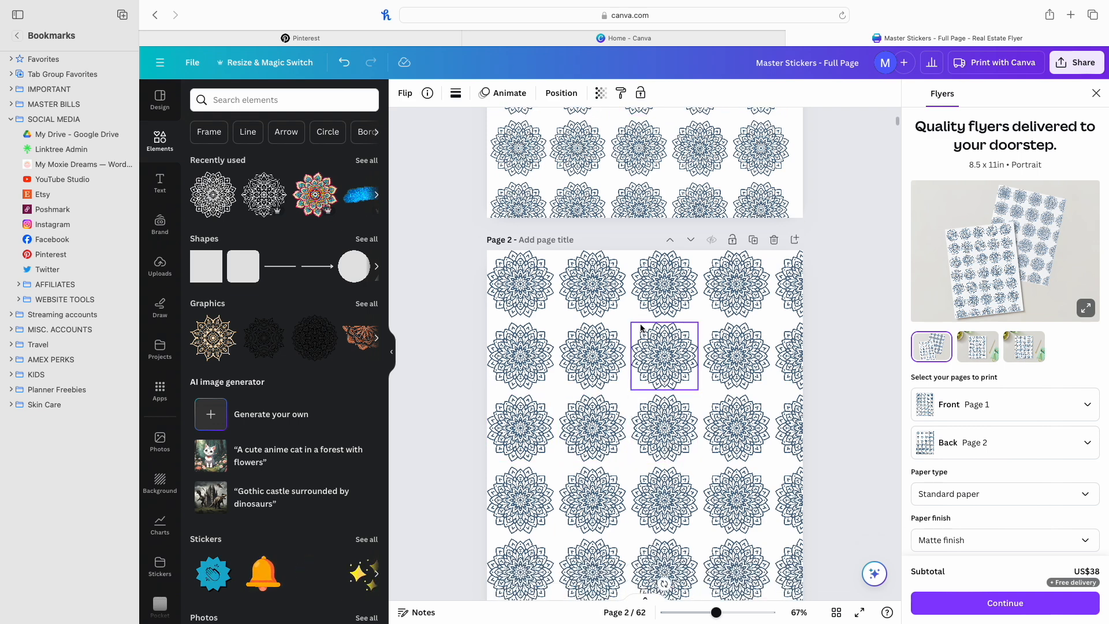
scroll(644, 327, up, 5)
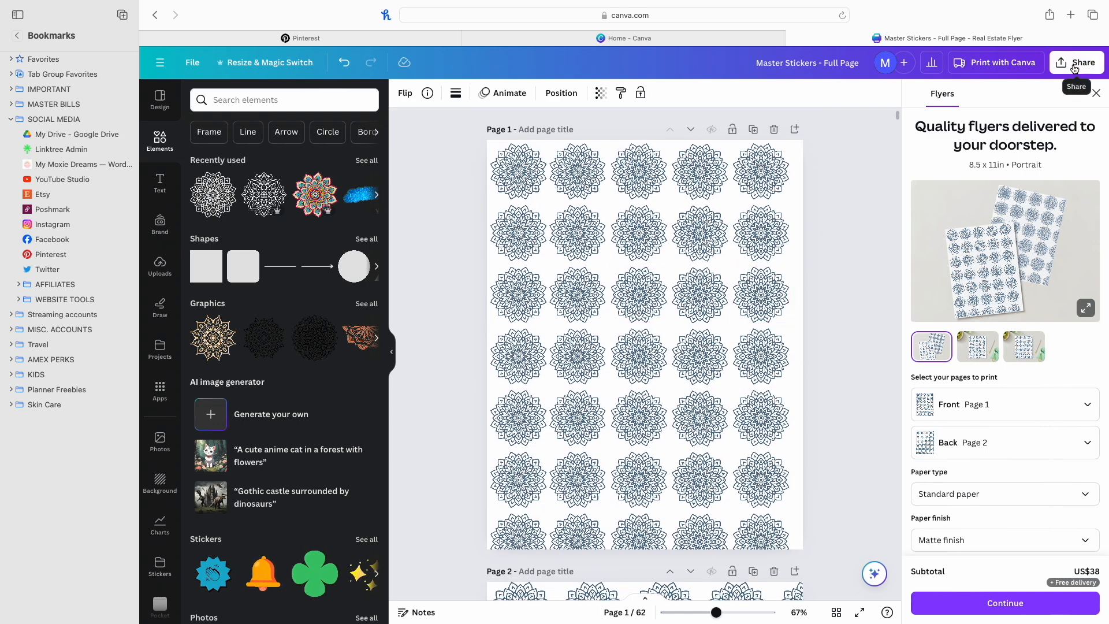
click(1074, 63)
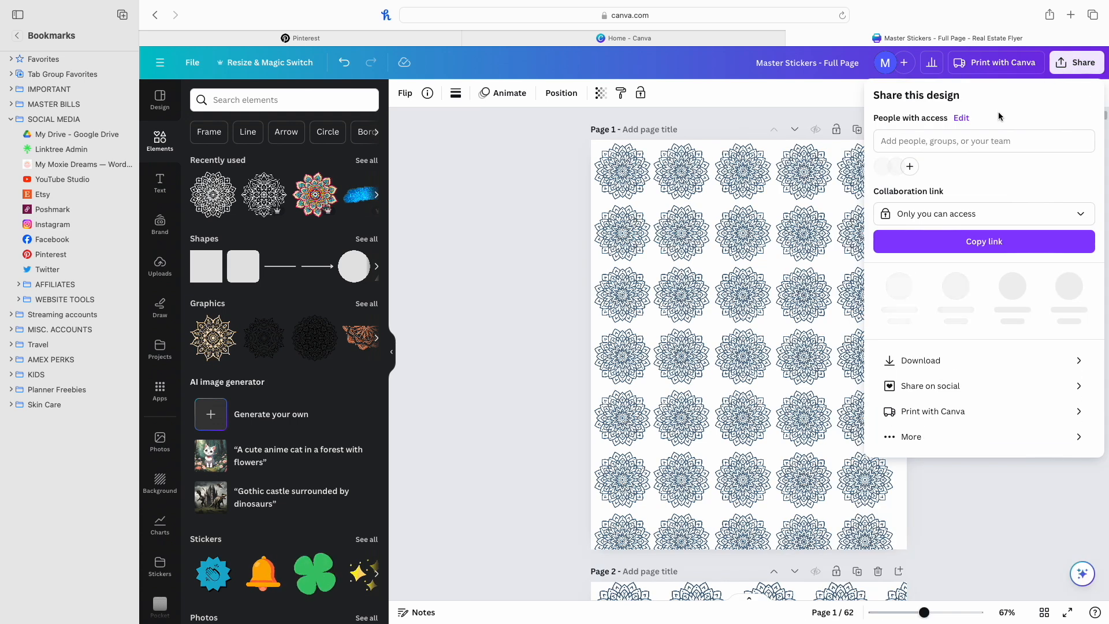
click(922, 359)
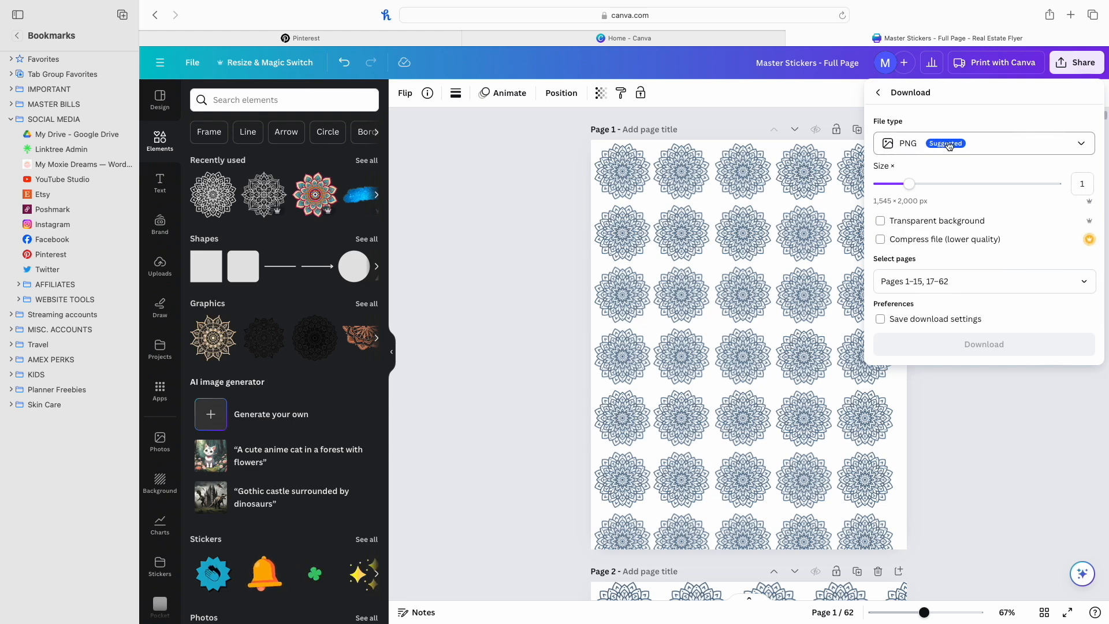
Restrict the download to pages 1-2.
click(959, 283)
key(Return)
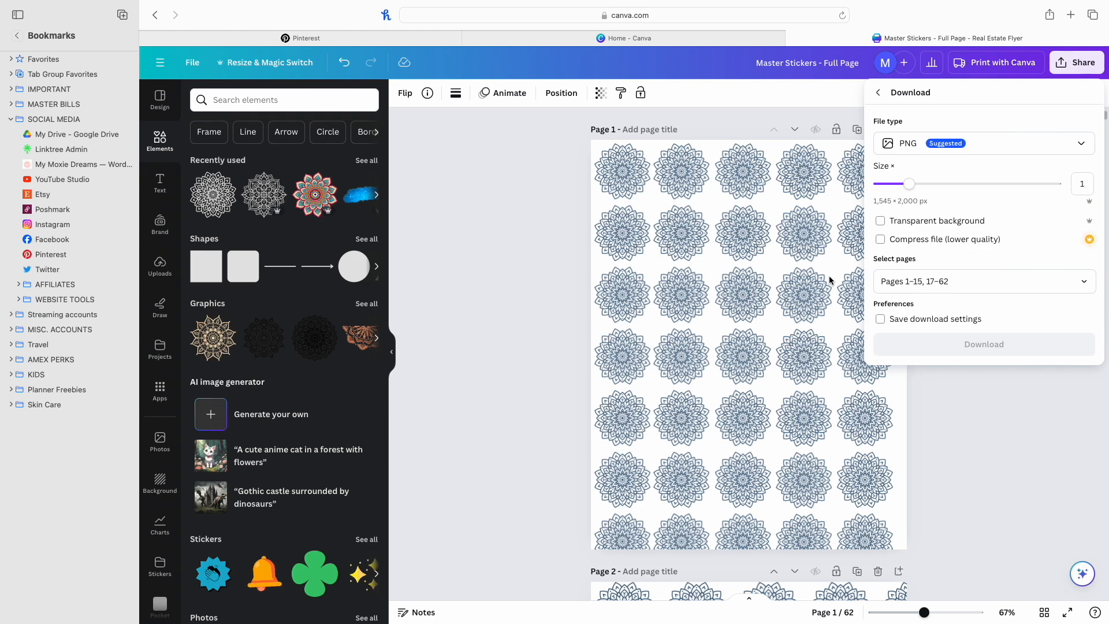
click(945, 287)
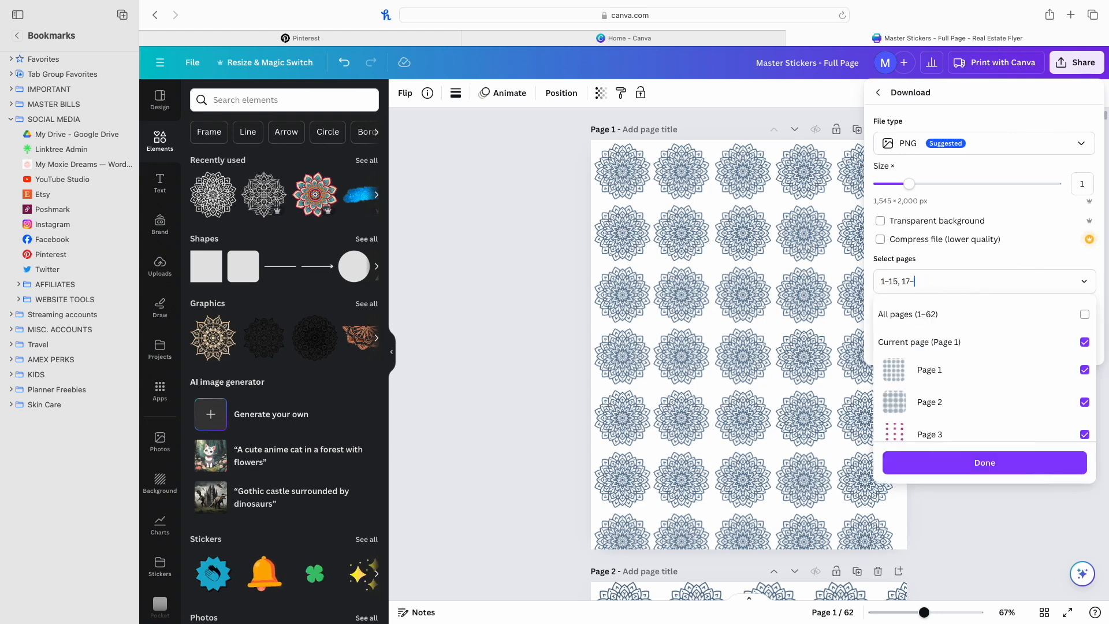
key(BackSpace)
key(BackSpace)
text(2)
click(1009, 463)
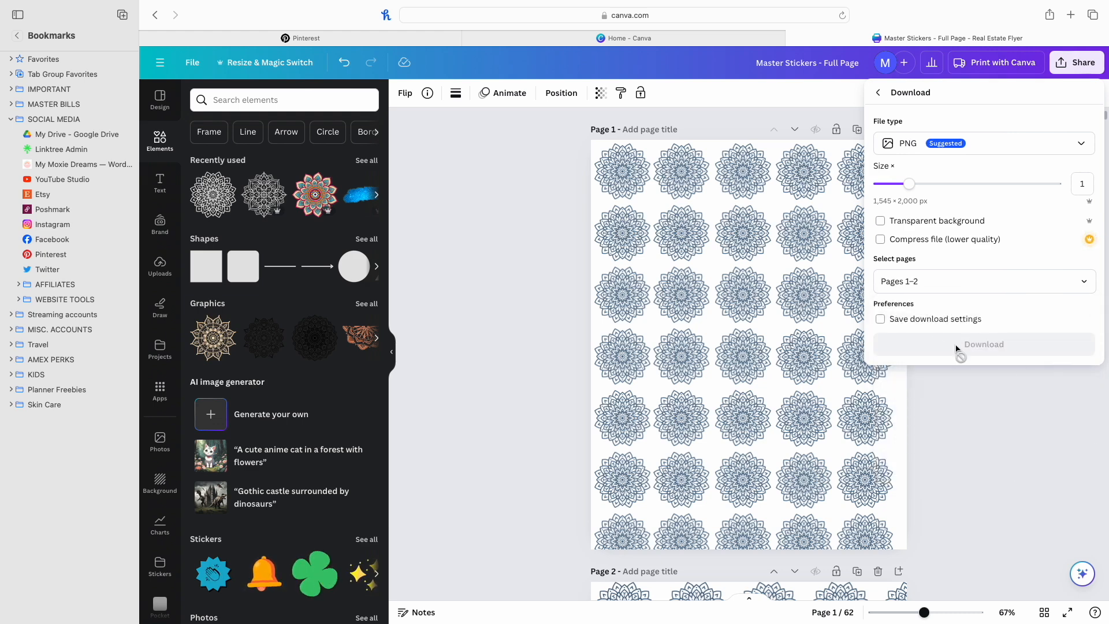
Download the two selected mandala pages as PNG files.
click(1005, 282)
click(1008, 465)
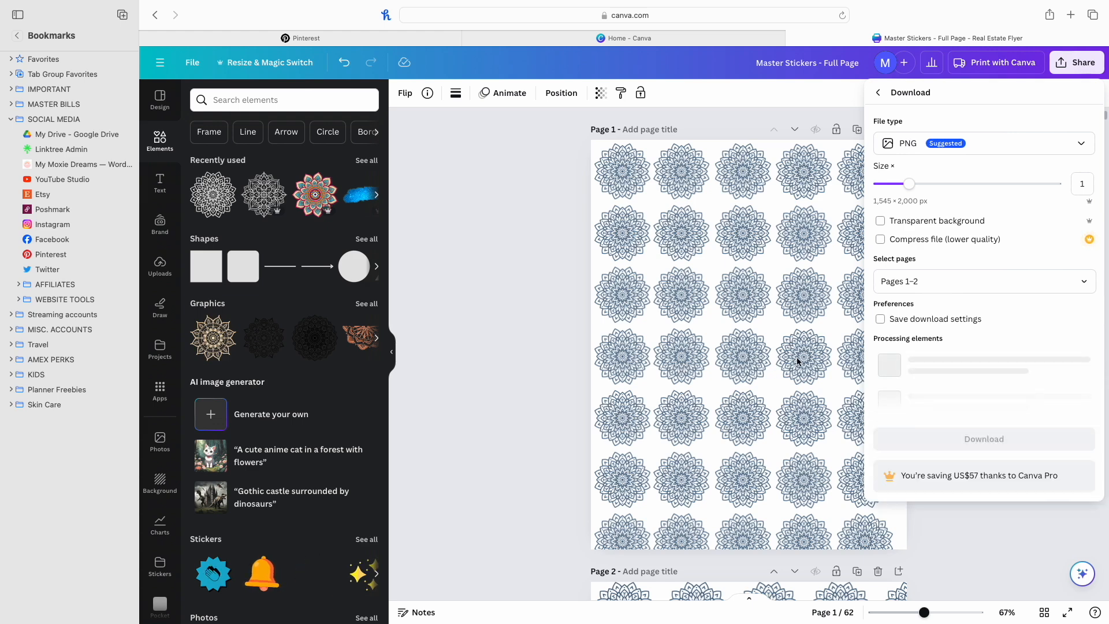
click(998, 352)
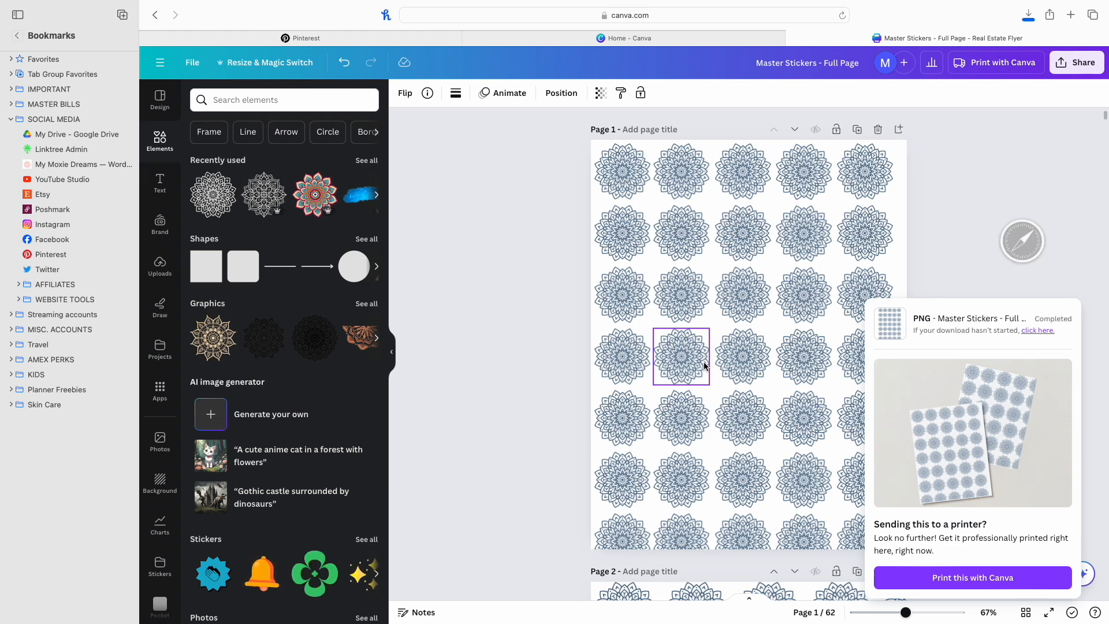
Exit full screen and move the downloaded Master Stickers - Full Page-3 folder from the browser's downloads to the desktop.
mouse_move(55, 9)
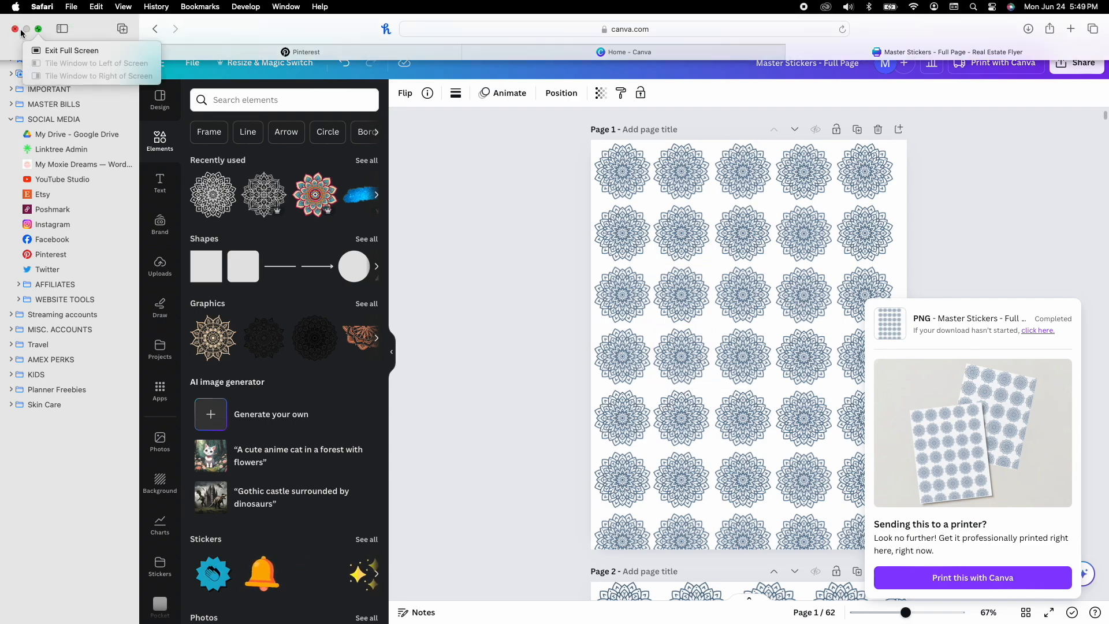
click(39, 31)
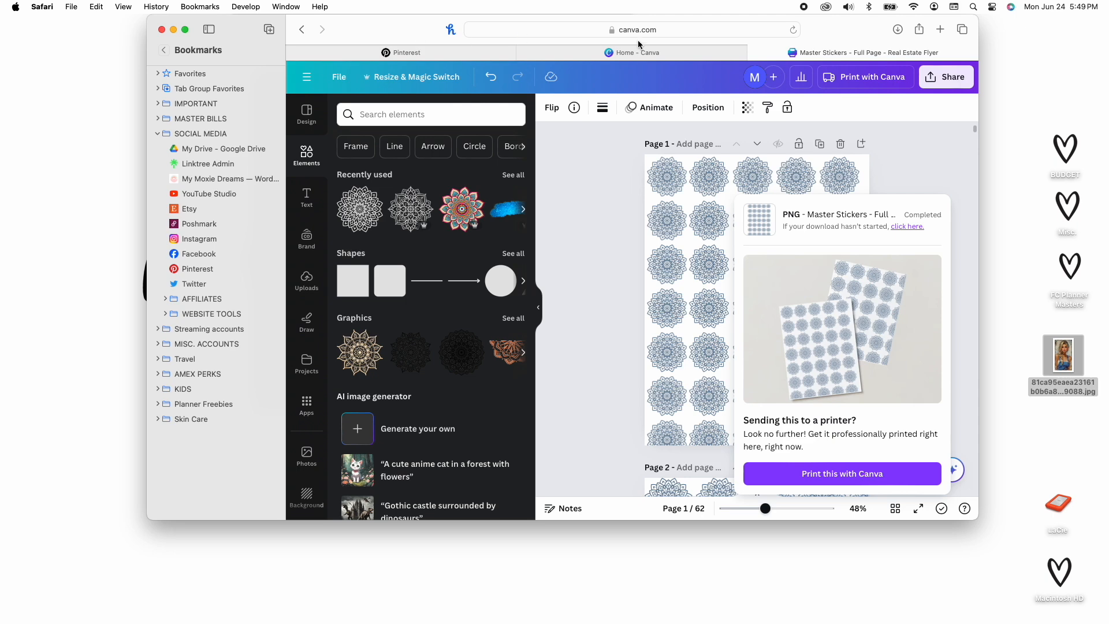
click(898, 29)
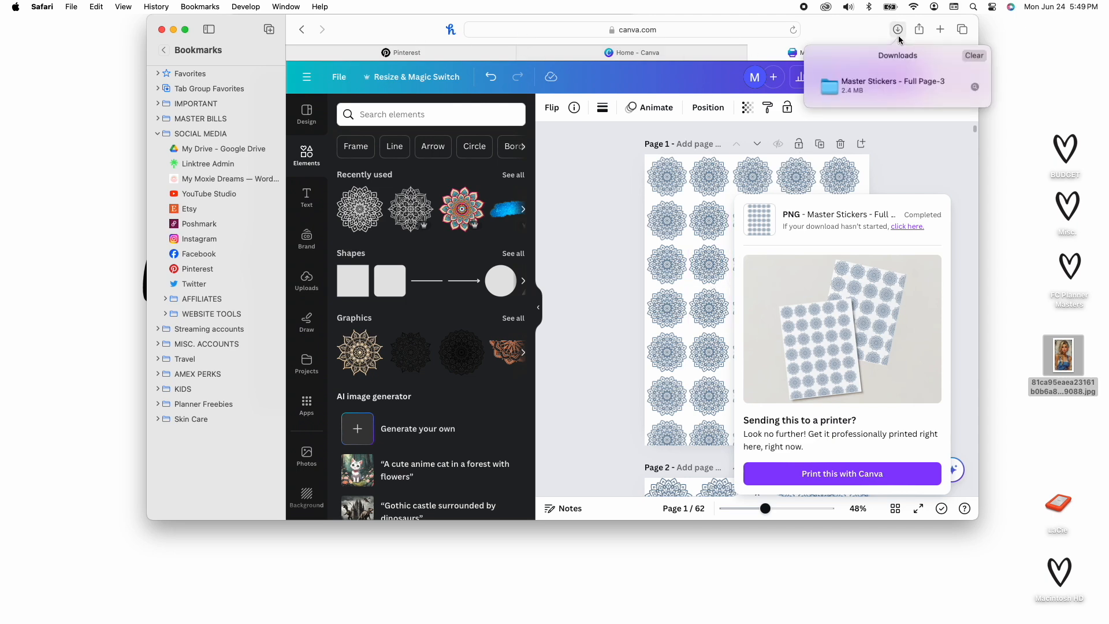
drag(847, 91, 106, 210)
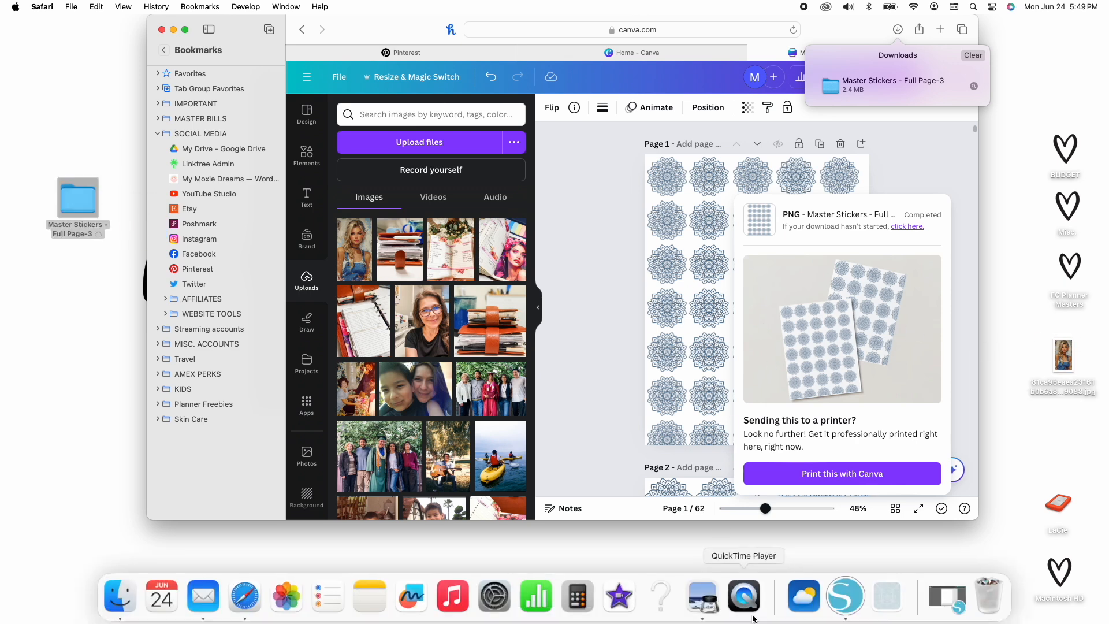
Switch to Silhouette Studio and open 1.png from the Master Stickers - Full Page-3 folder on the desktop.
click(847, 595)
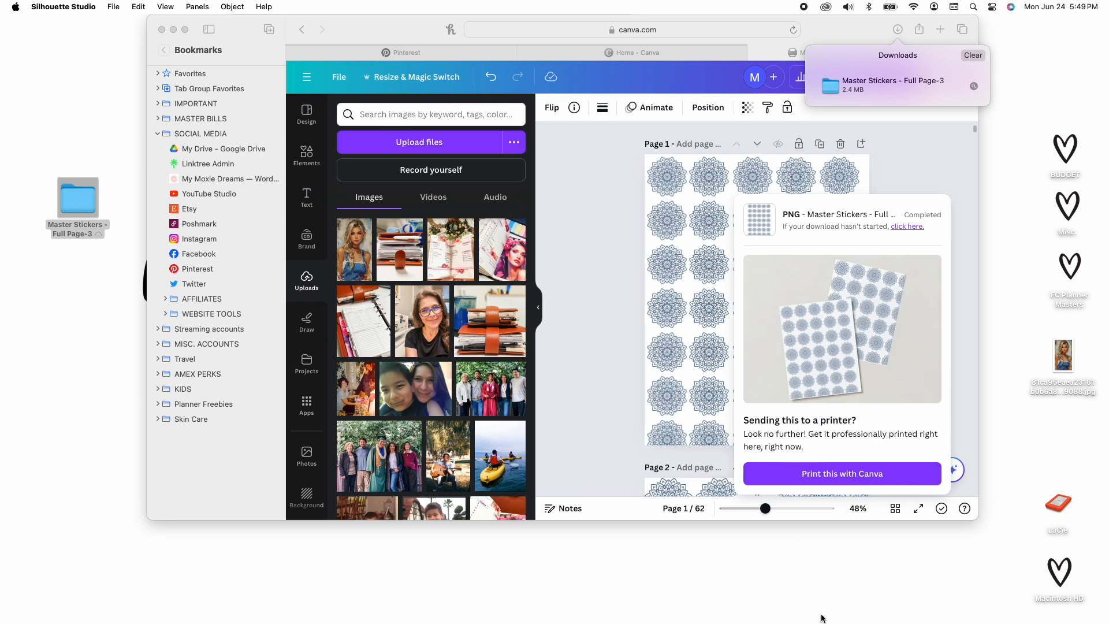
click(945, 602)
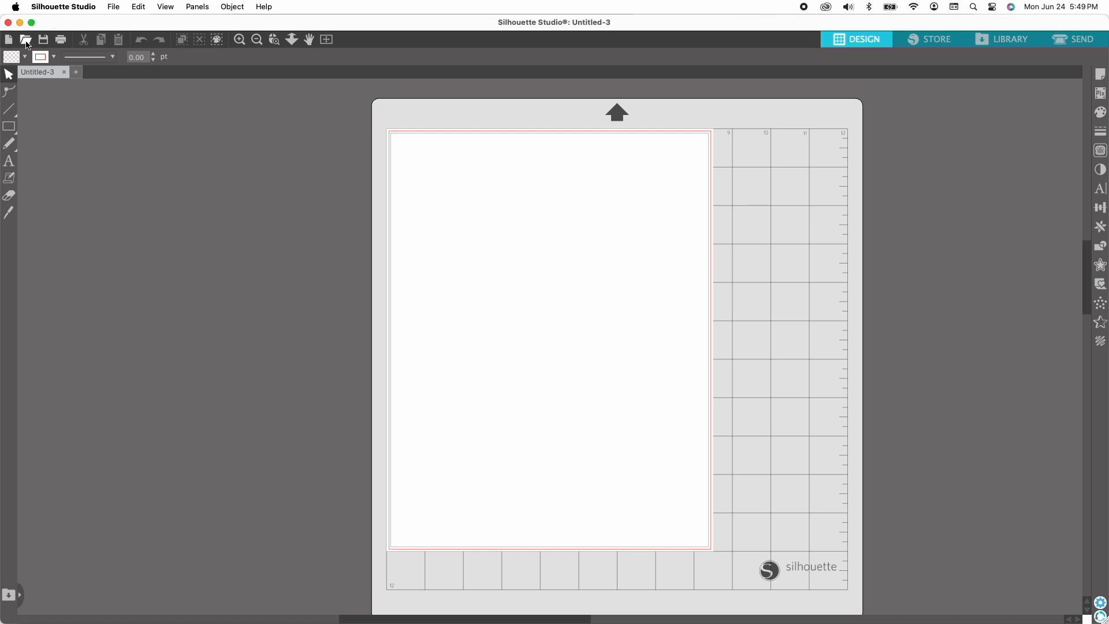
click(26, 40)
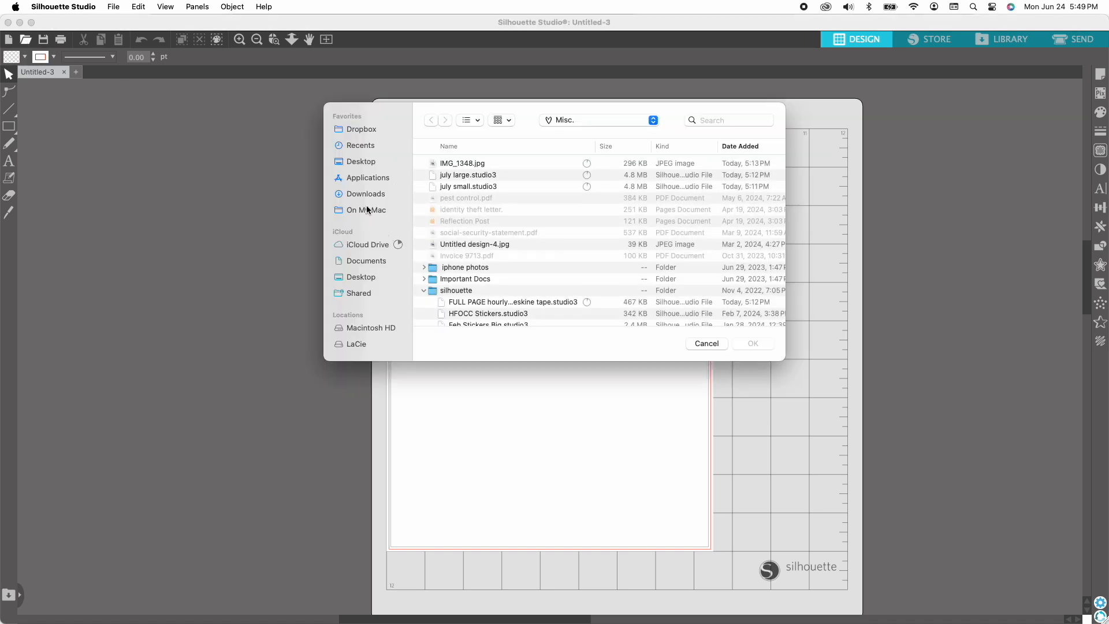
click(372, 163)
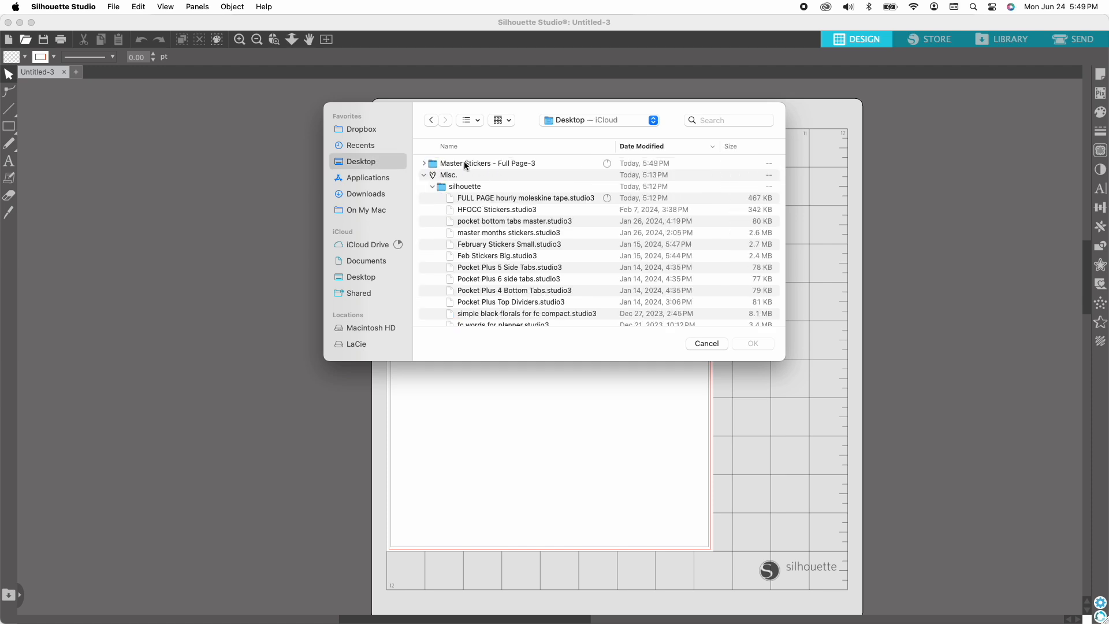
click(424, 163)
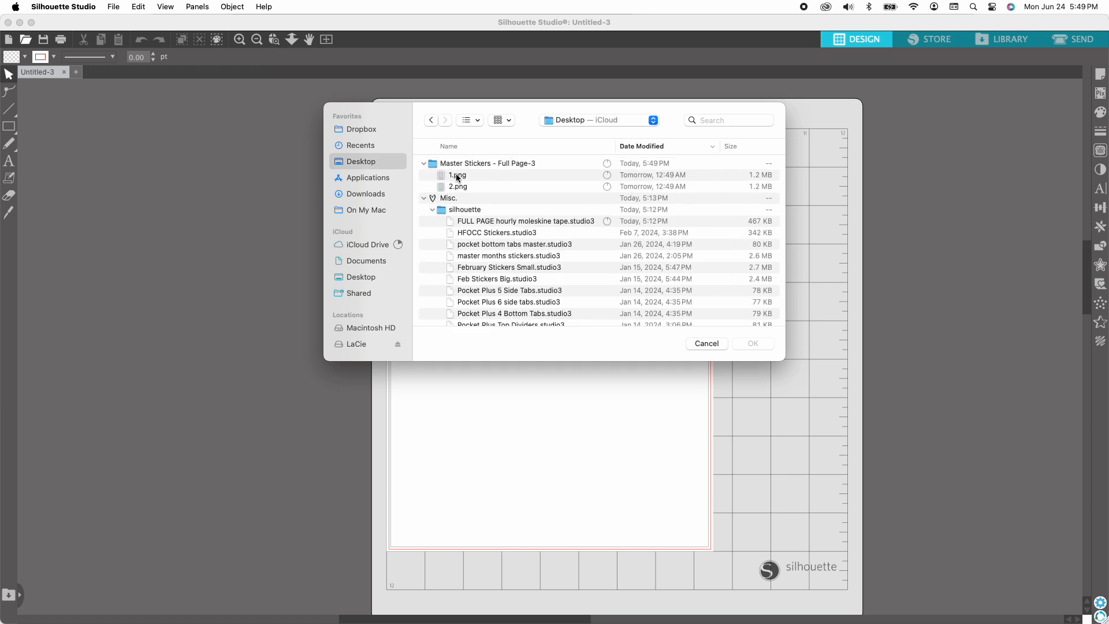
double_click(456, 175)
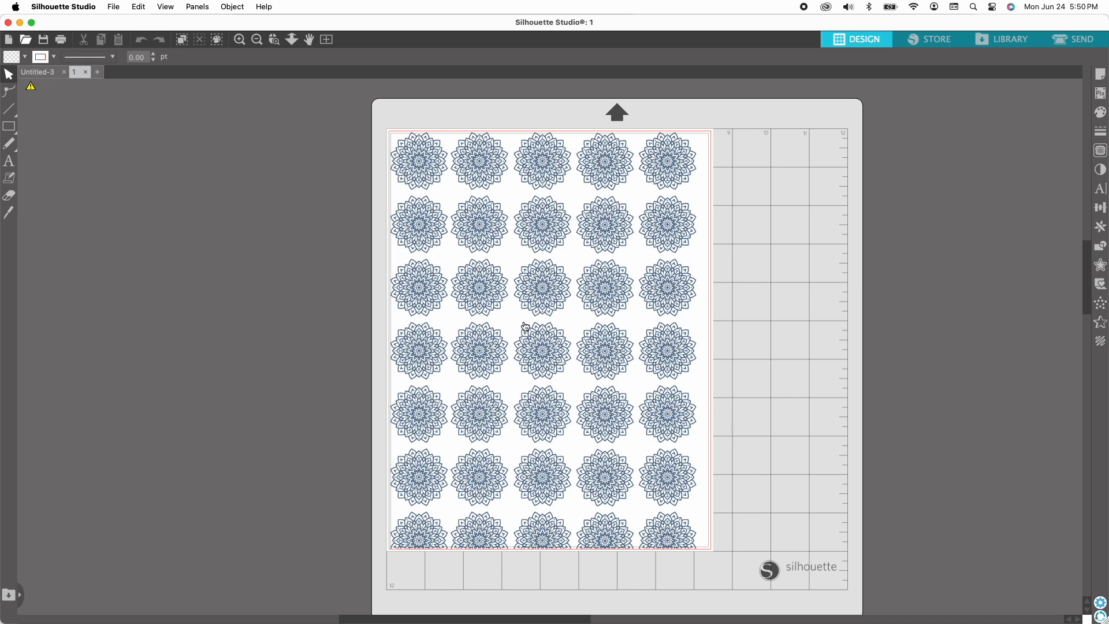
Shift the mandala sheet slightly on the page and turn on the page's registration marks.
drag(535, 327, 547, 331)
key(Escape)
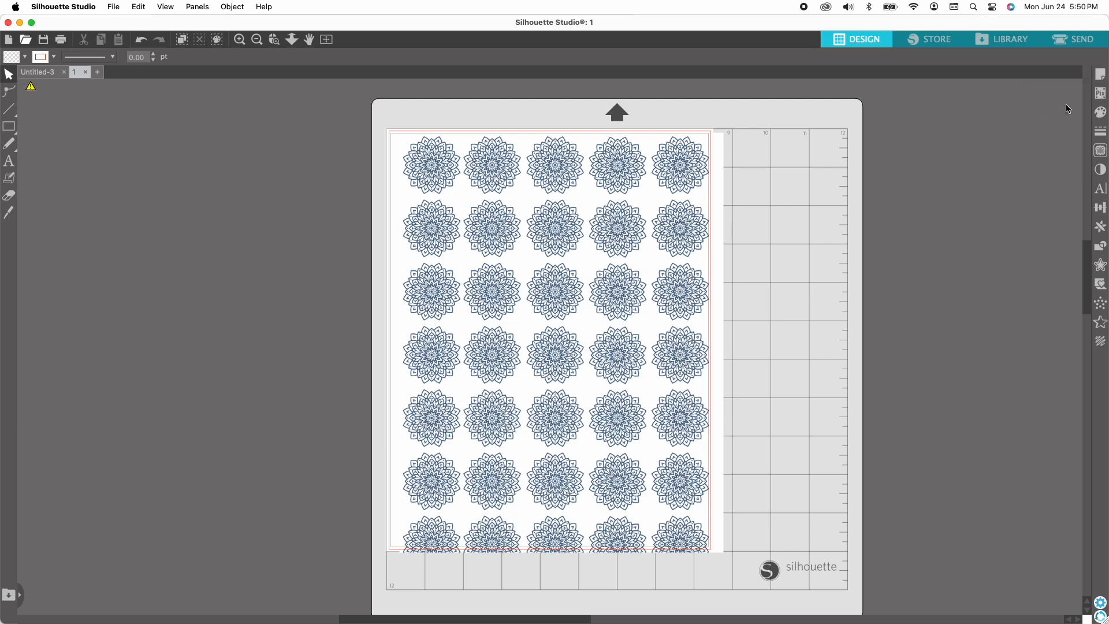
click(1101, 74)
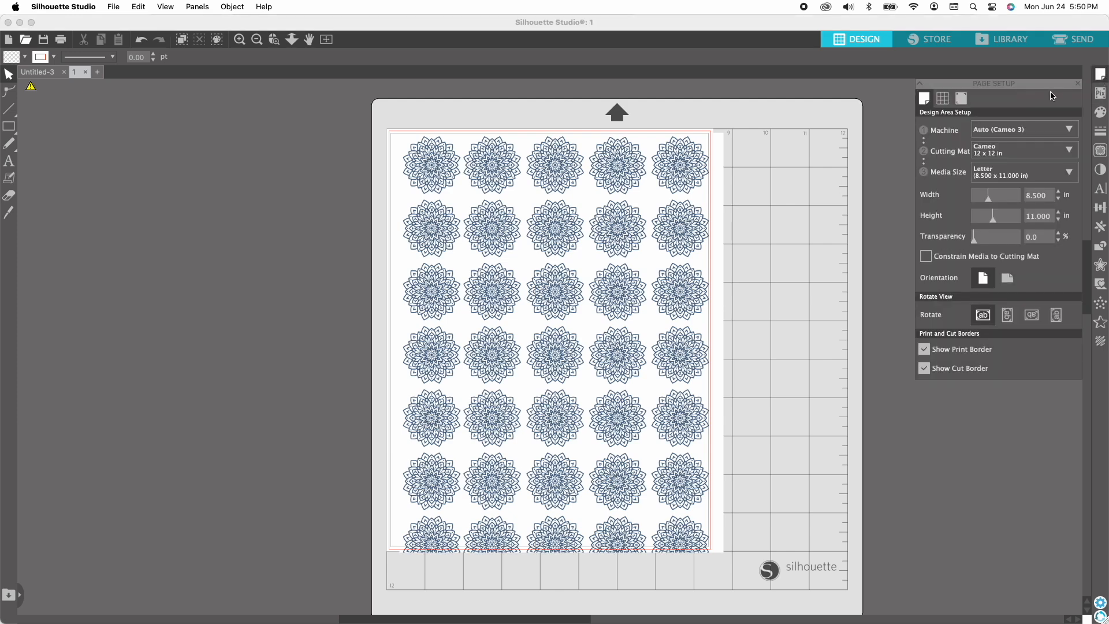
click(962, 99)
click(927, 128)
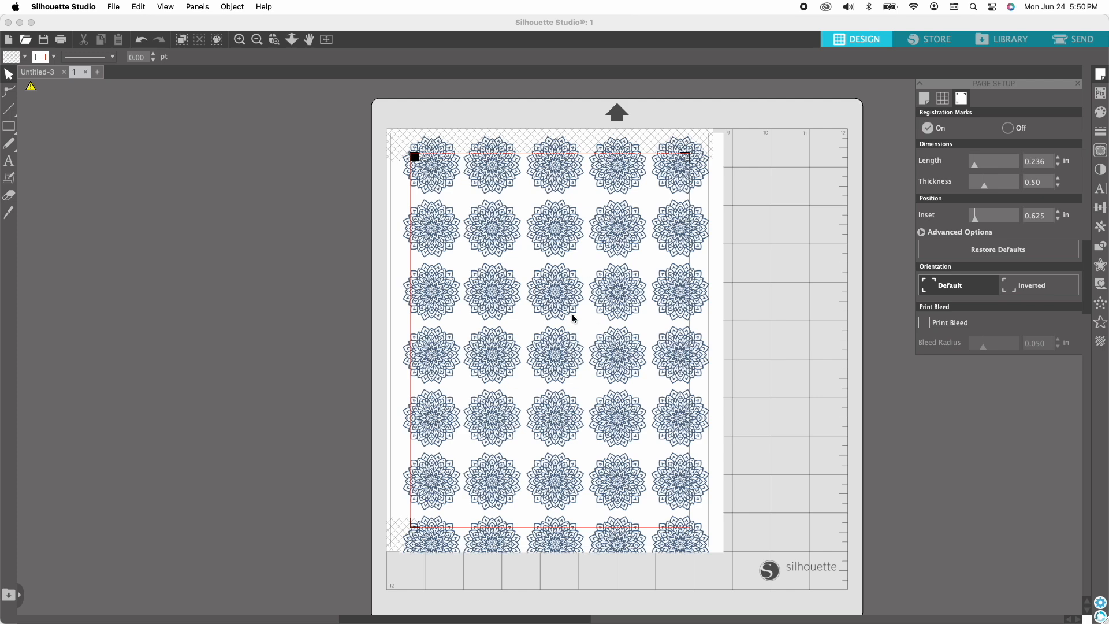
Scale the mandala image to about 7.459 × 9.655 in, position it within the registration marks, and close the page setup.
click(718, 144)
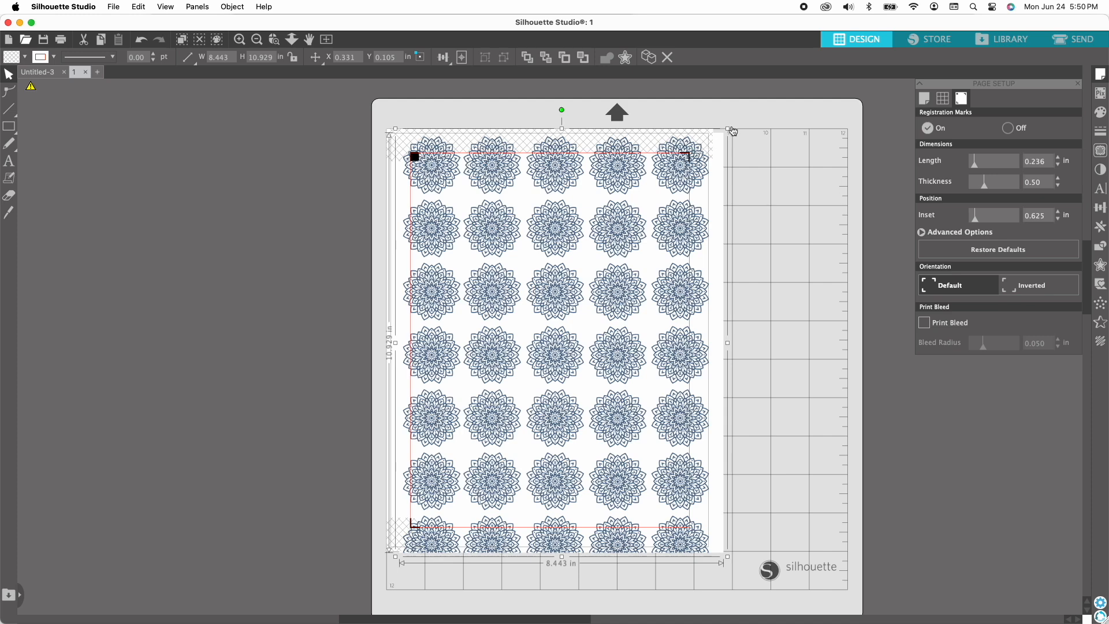
drag(728, 129, 670, 162)
mouse_move(587, 274)
mouse_down()
mouse_move(594, 261)
mouse_move(580, 264)
mouse_up()
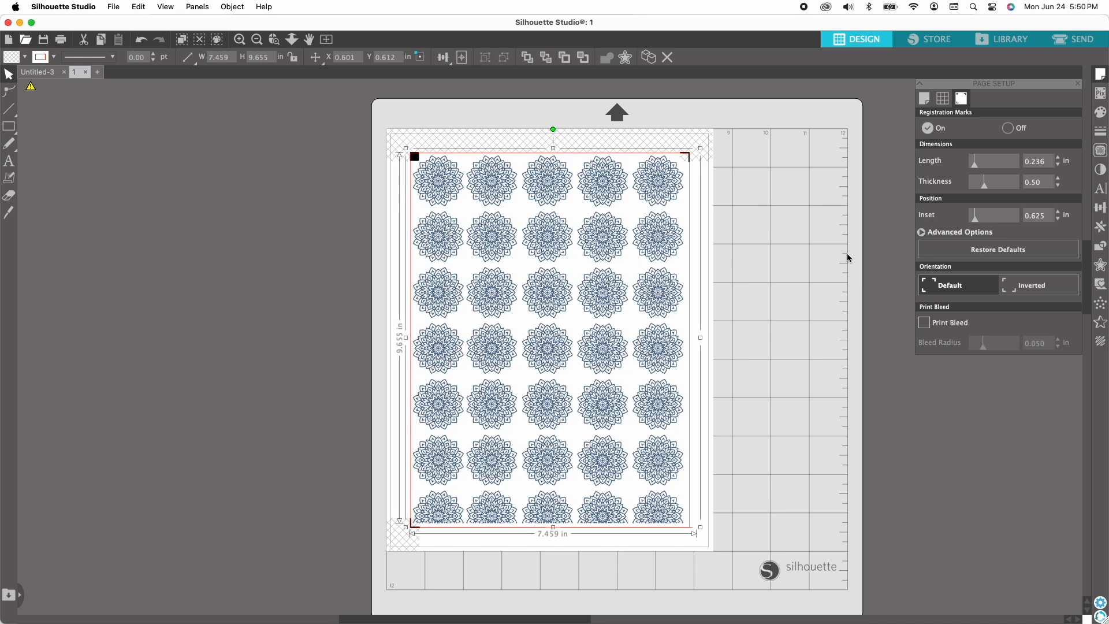
click(694, 310)
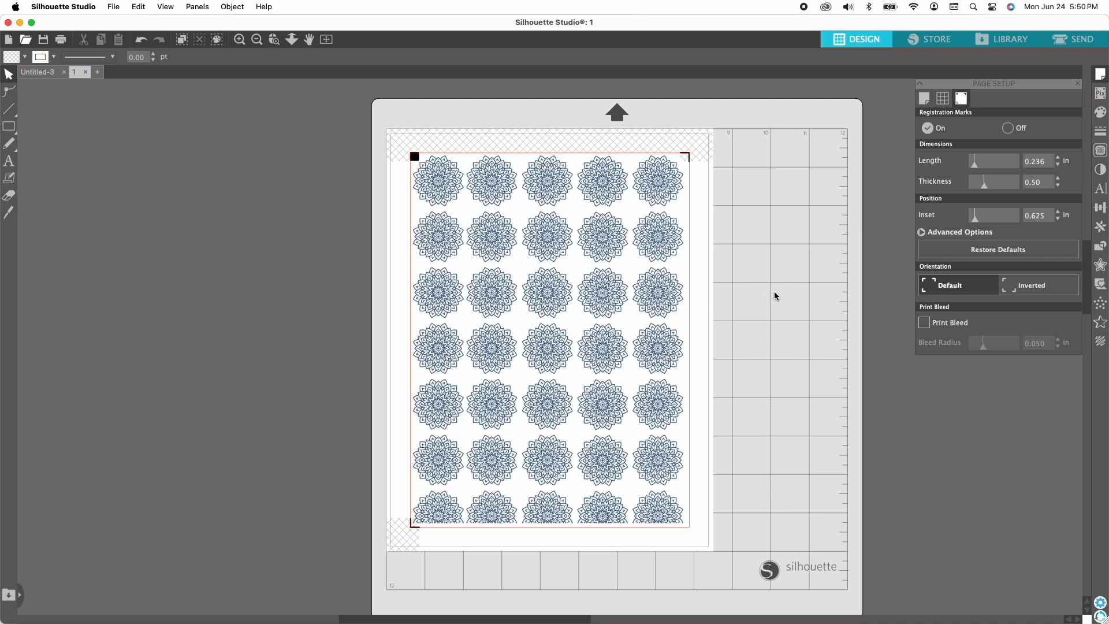
click(1102, 74)
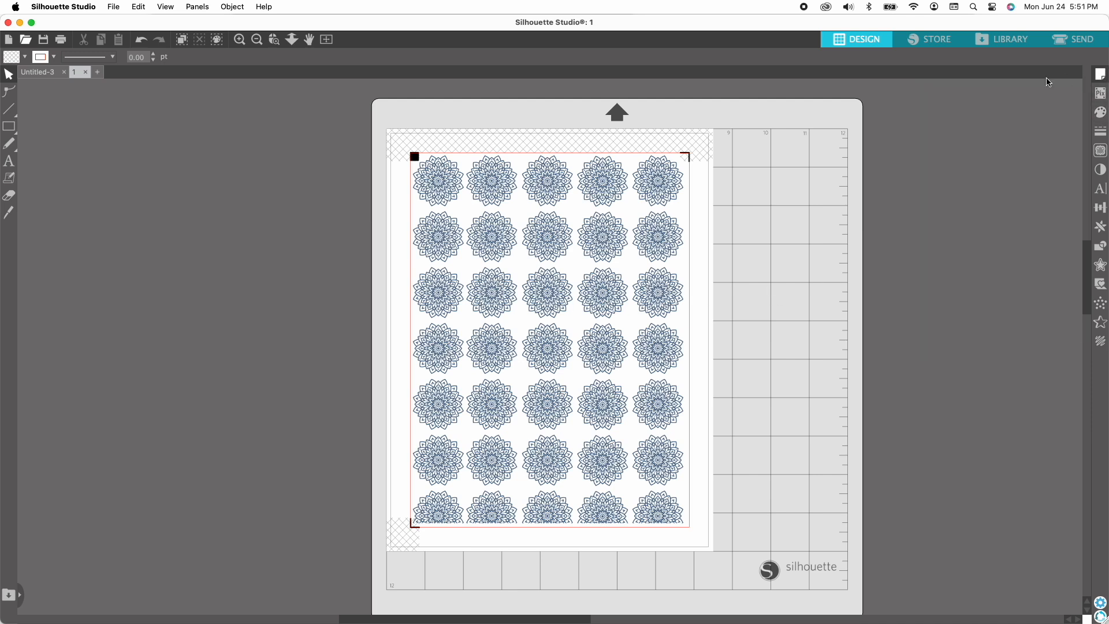
Trace the outer edges of all mandalas at 100% threshold, using a trace area of about 8.27 × 10.51 in.
click(1100, 152)
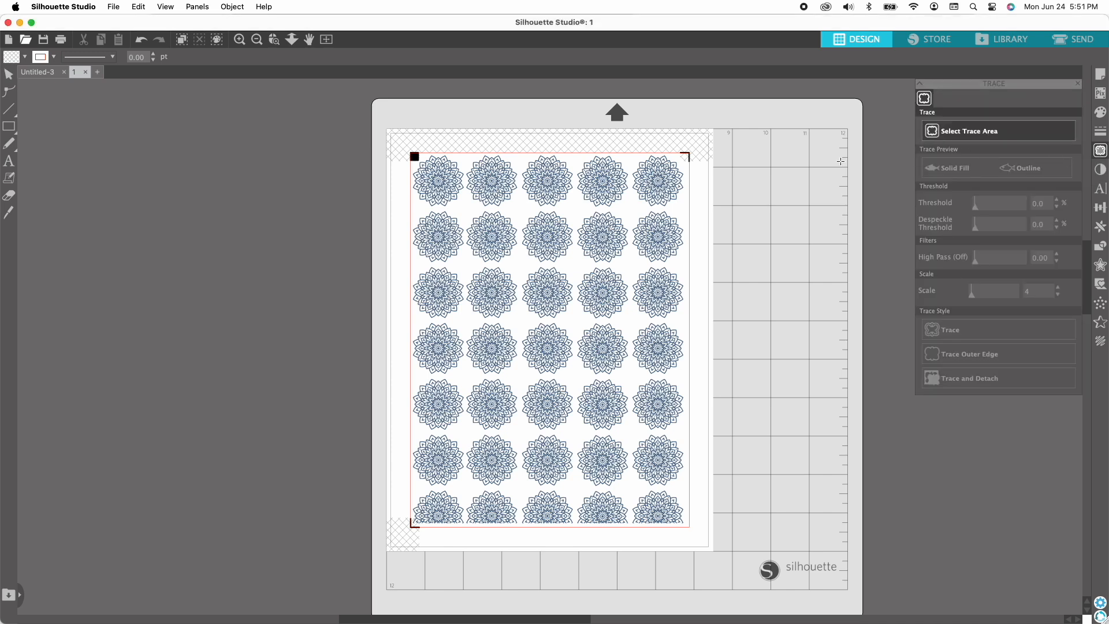
mouse_move(392, 139)
mouse_down()
mouse_move(585, 206)
mouse_move(684, 339)
mouse_move(689, 491)
mouse_move(710, 547)
mouse_up()
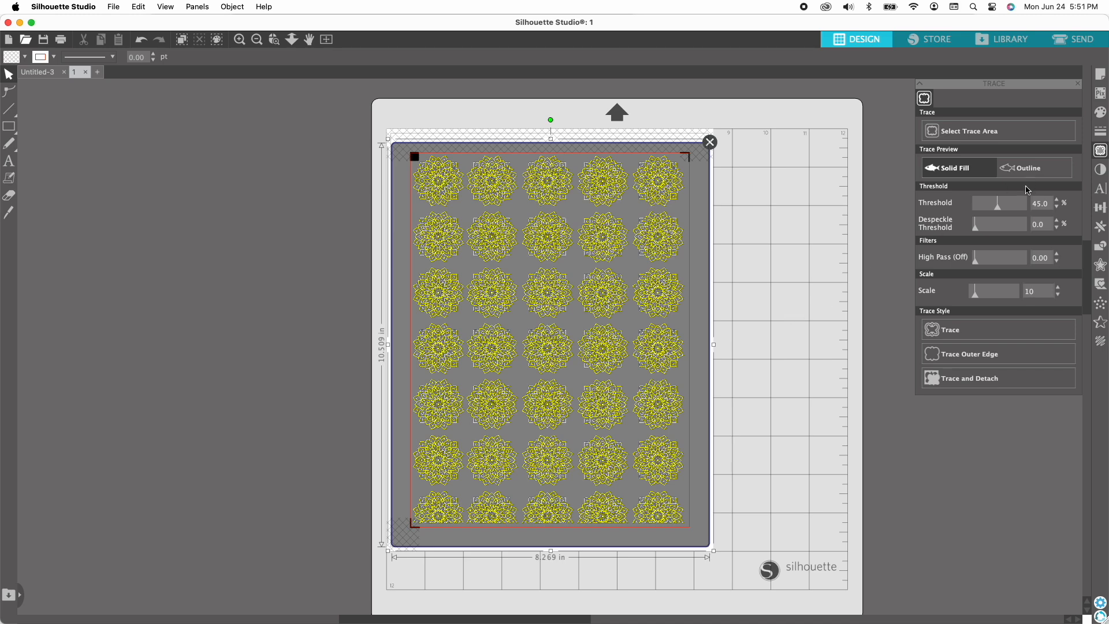
click(1029, 207)
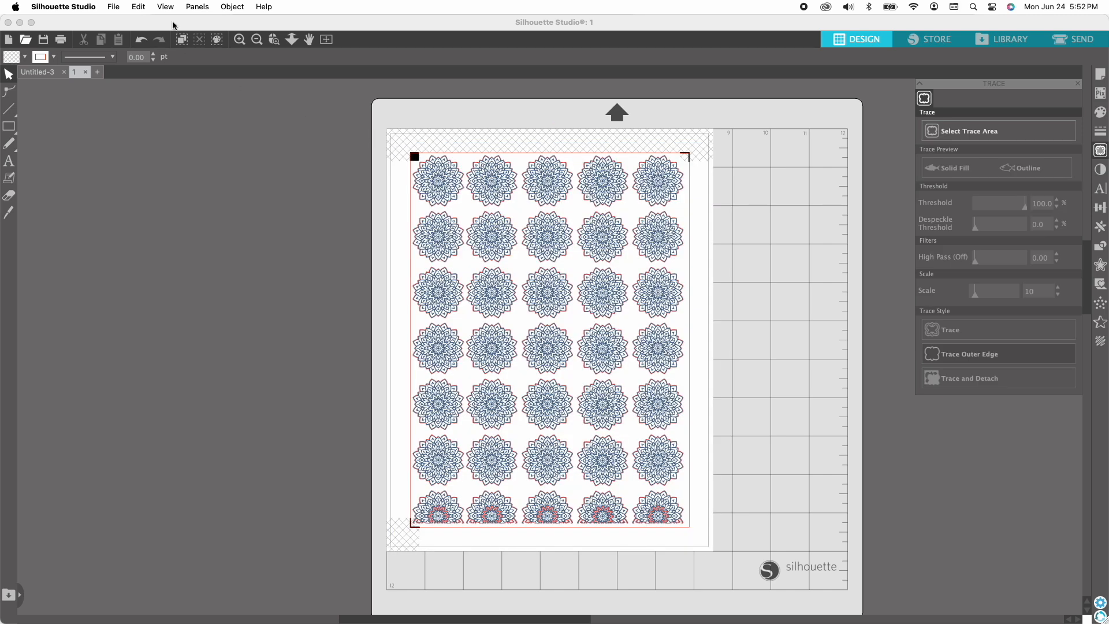
Apply a very narrow outward offset with rounded corners to all the traced mandala outlines.
click(1101, 265)
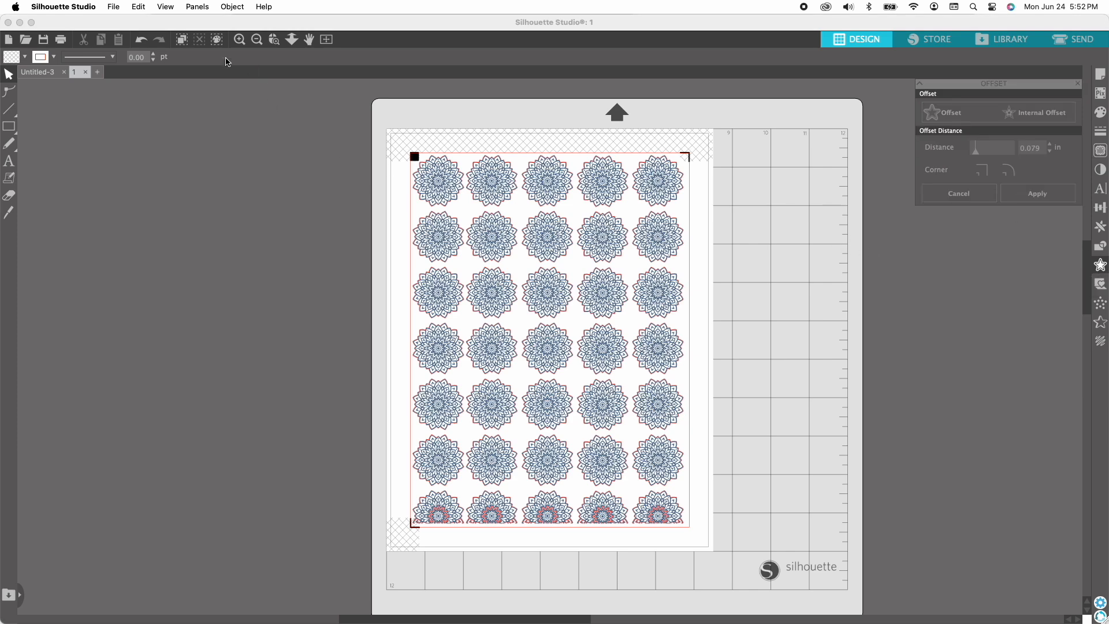
click(240, 38)
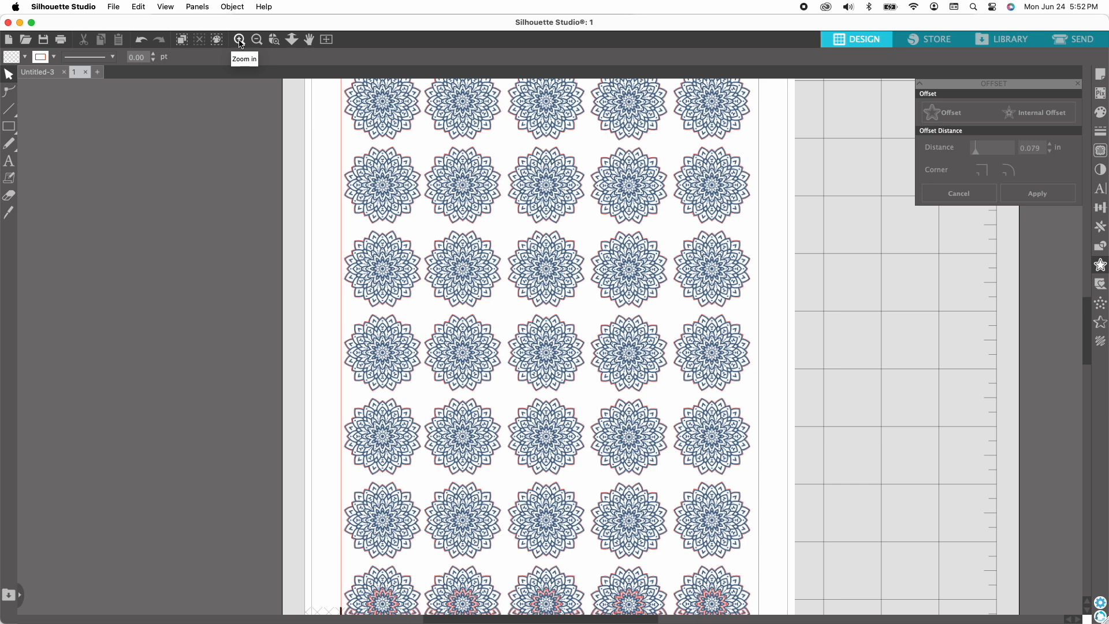
click(239, 39)
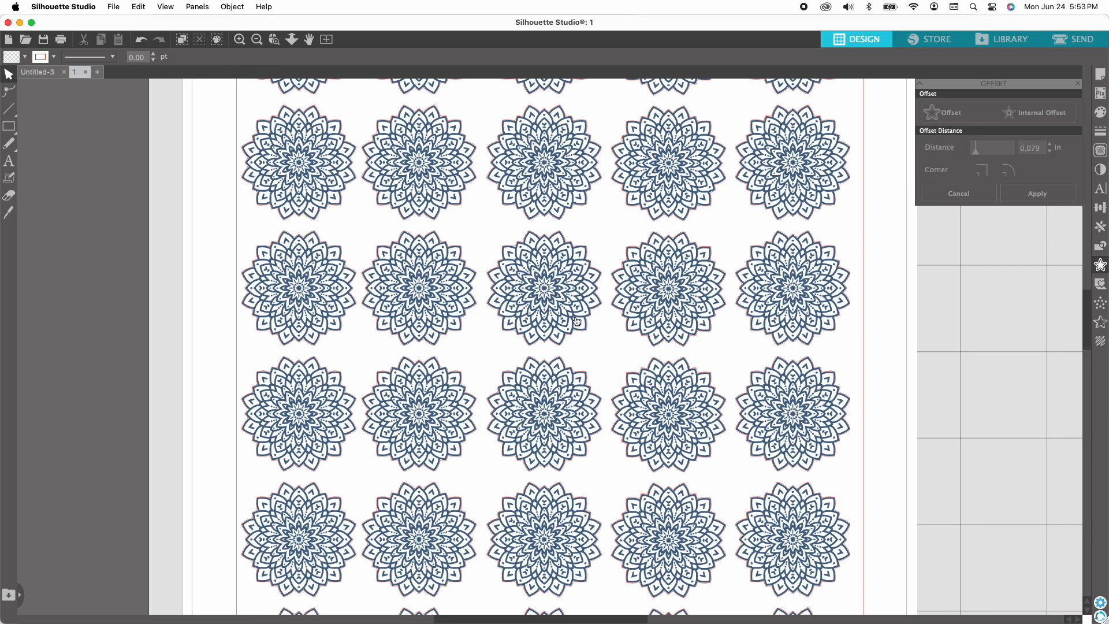
click(578, 250)
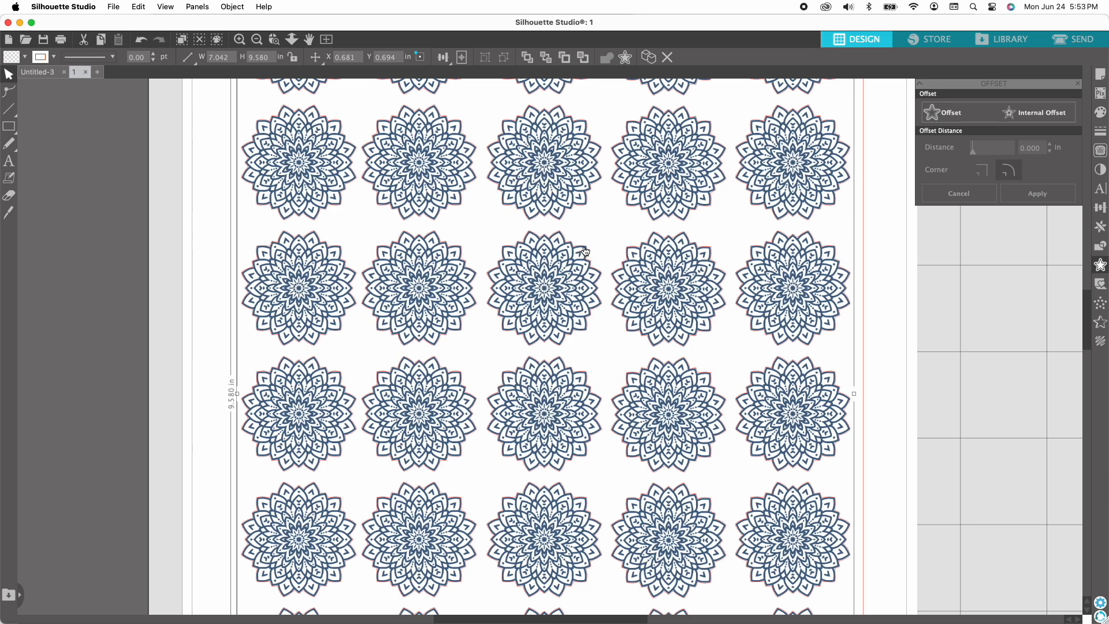
click(946, 115)
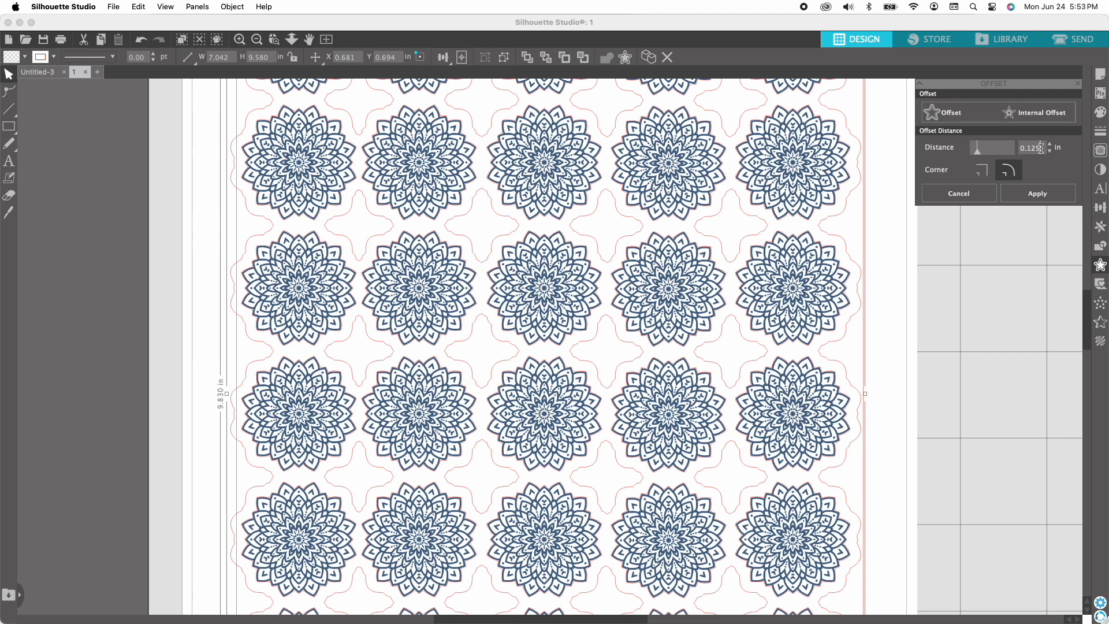
text(.08)
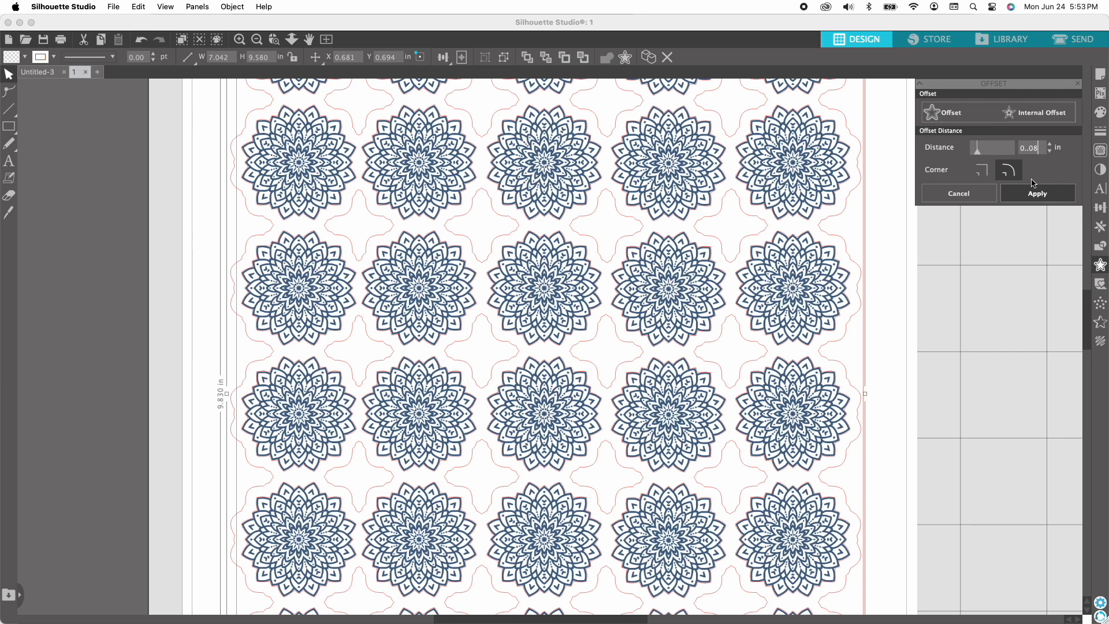
key(BackSpace)
key(BackSpace)
text(1)
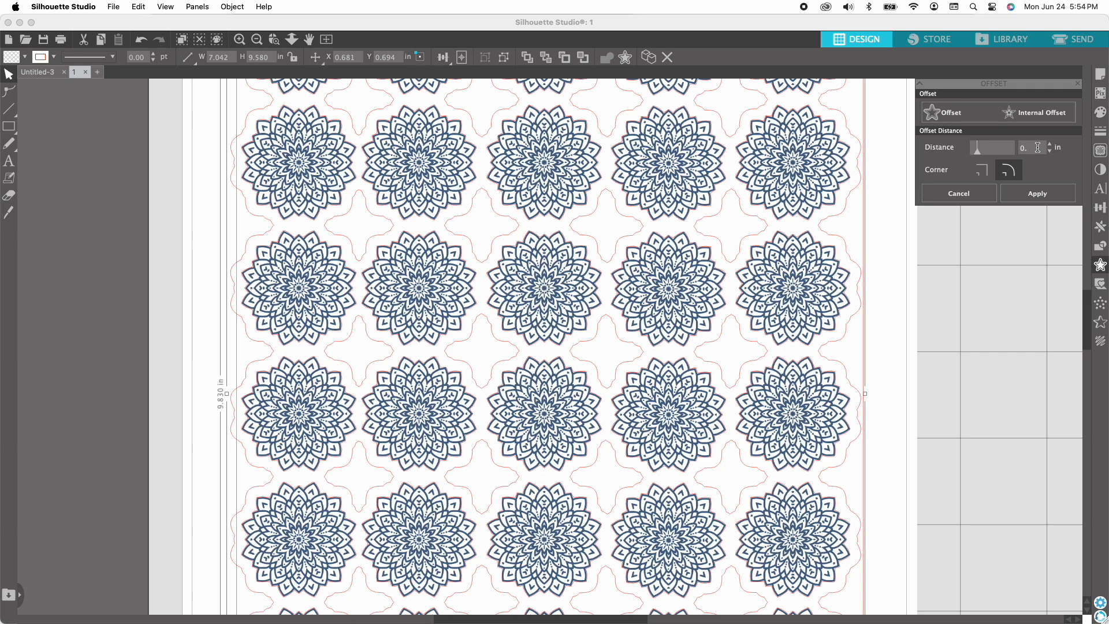
text(01)
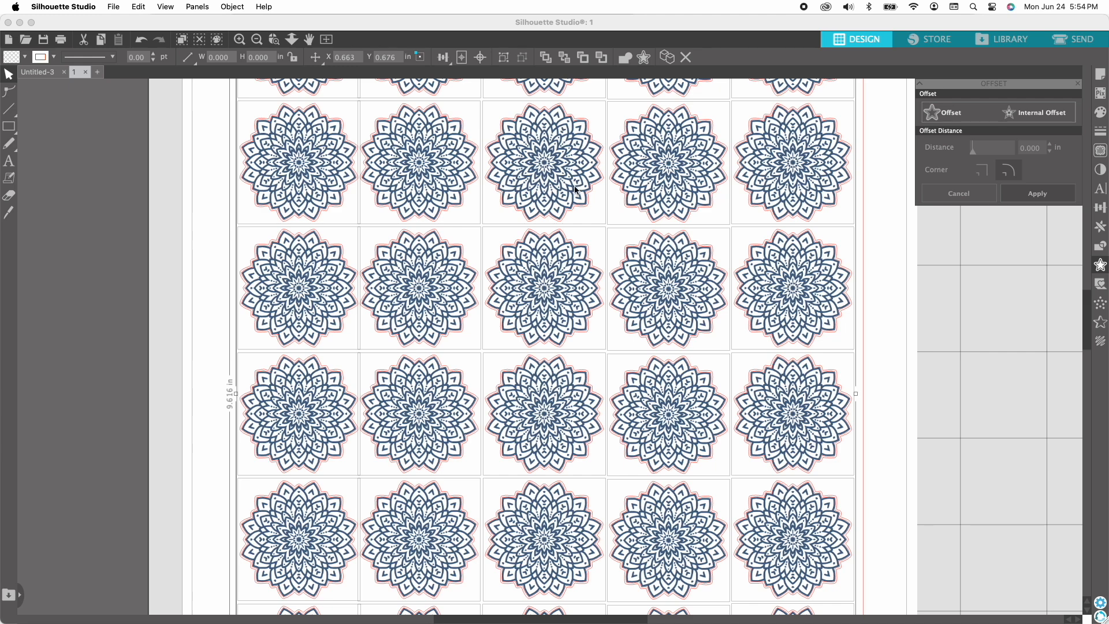
Delete the original inner trace lines around the mandalas, keeping the offset outlines as the cut lines.
click(240, 40)
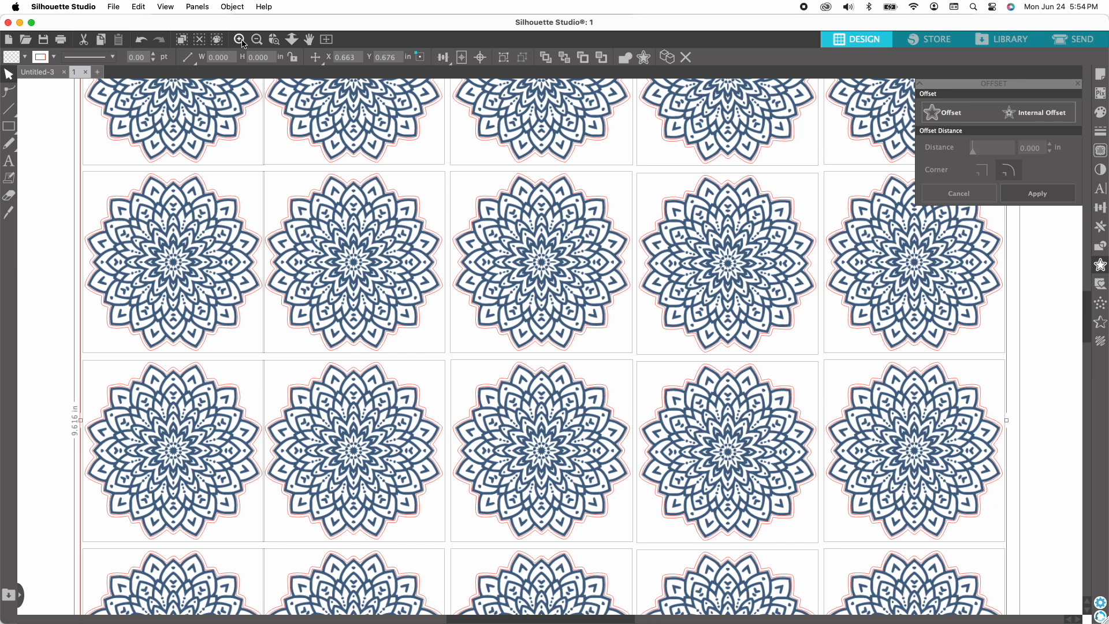
click(242, 42)
click(242, 44)
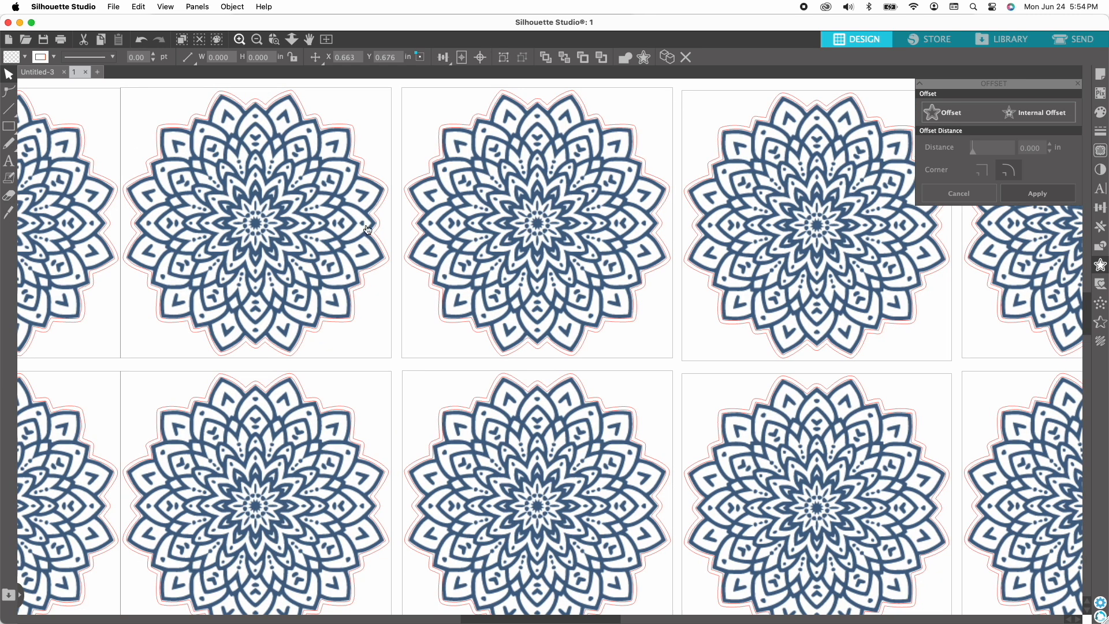
scroll(430, 233, up, 5)
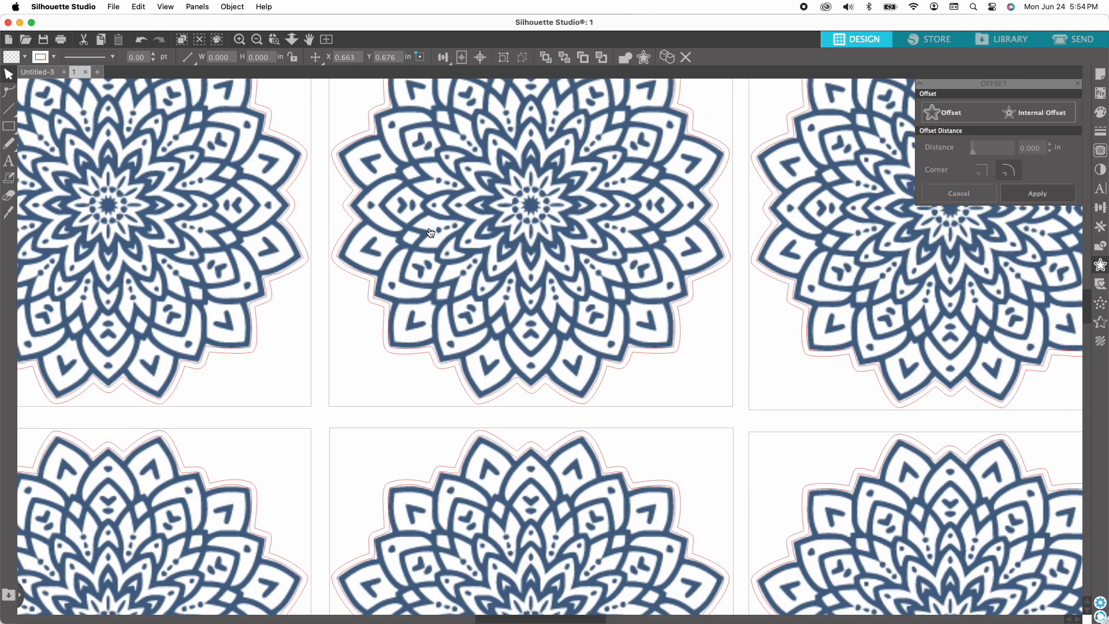
scroll(430, 233, up, 1)
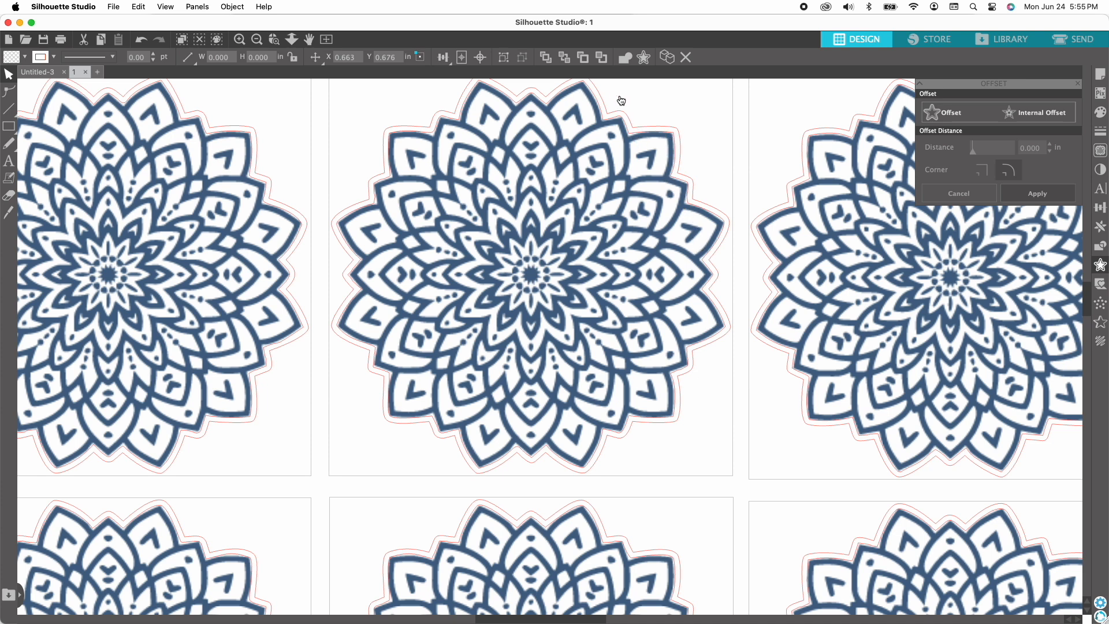
click(632, 136)
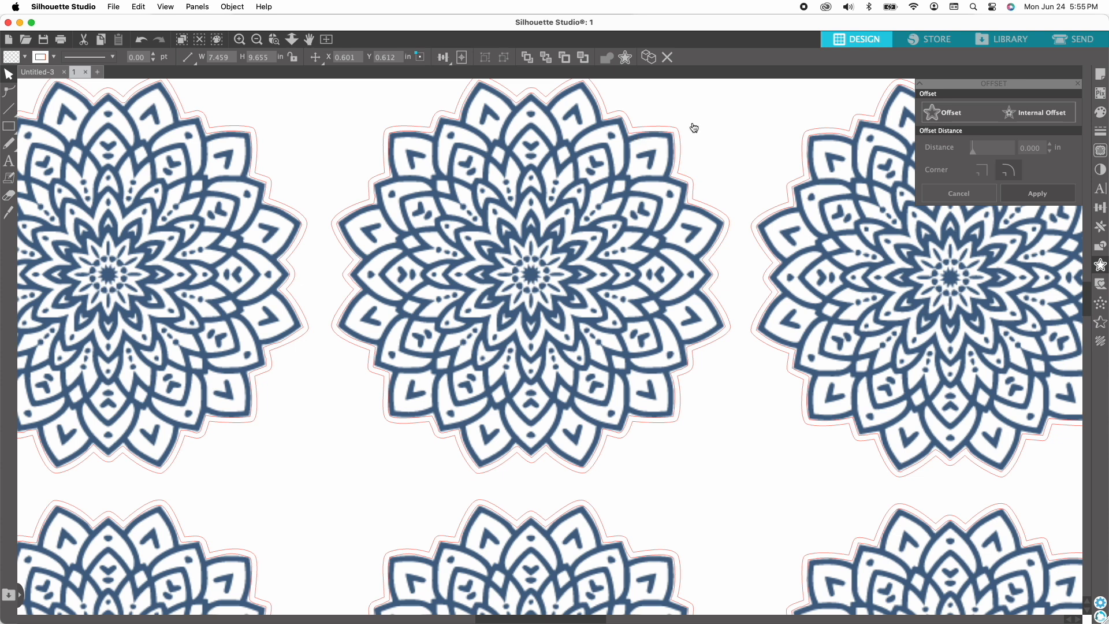
click(633, 134)
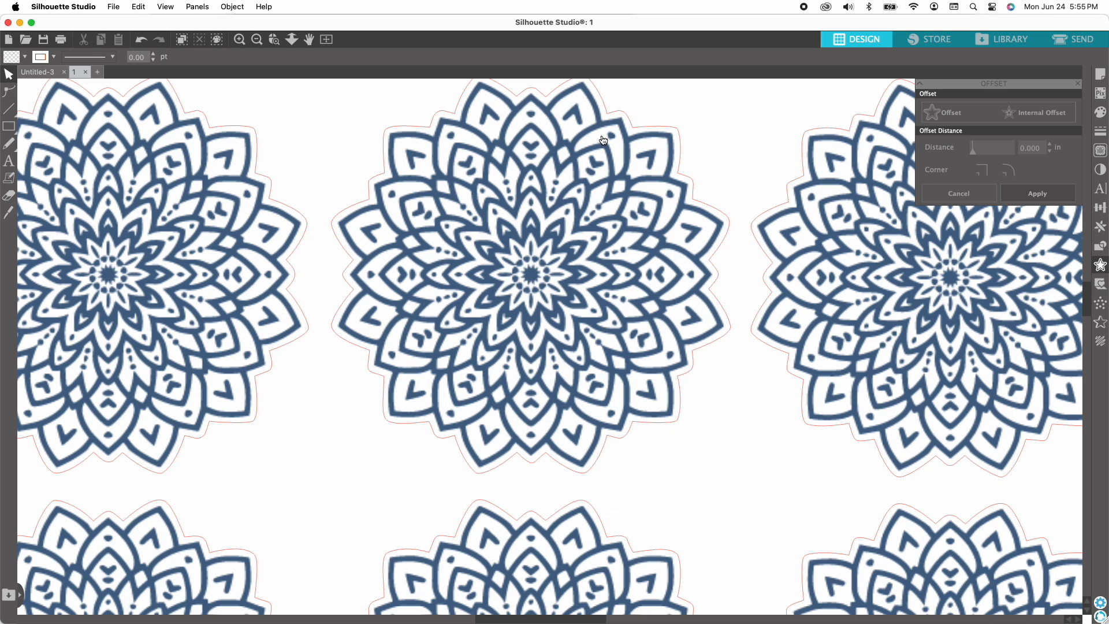
Check the full sheet in the print preview, cancel the preview, and open the cut settings for sending the design.
click(257, 39)
click(257, 40)
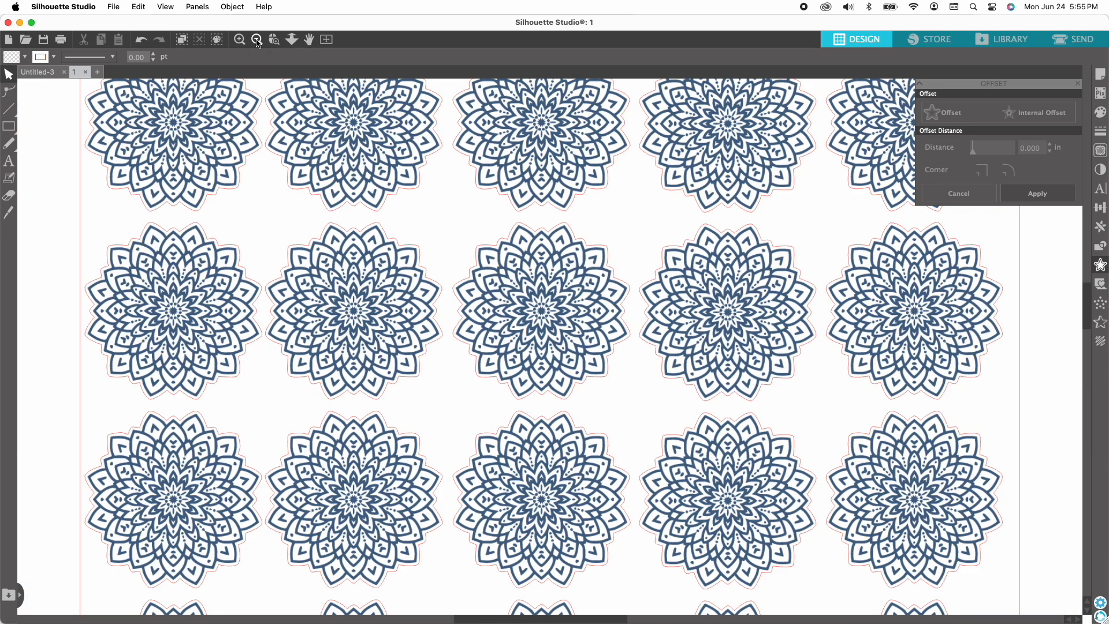
click(257, 39)
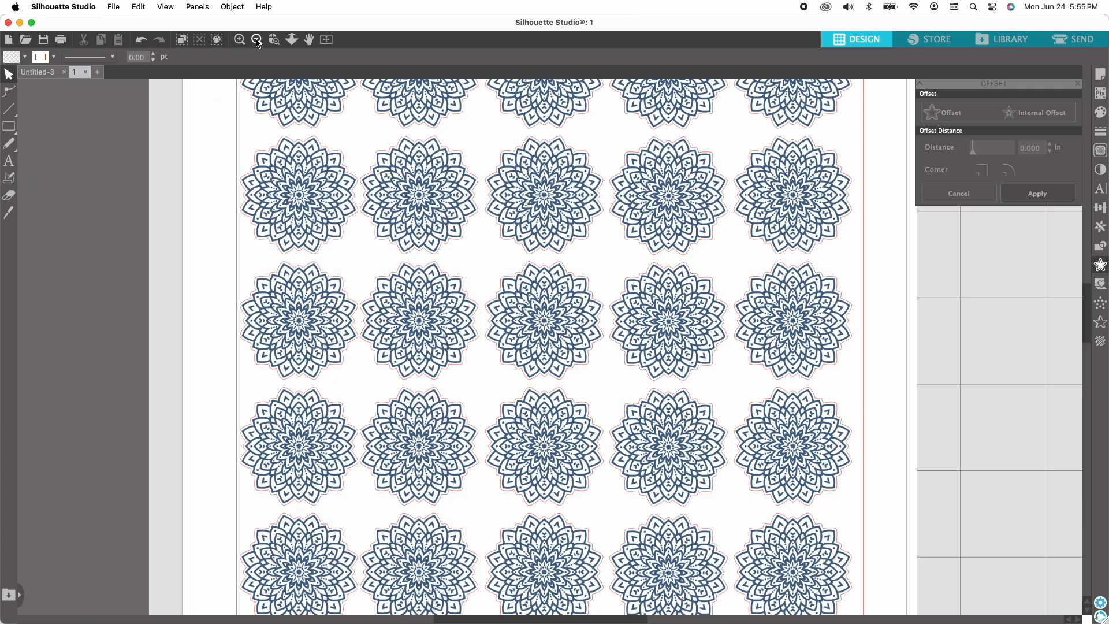
click(257, 39)
scroll(428, 184, down, 1)
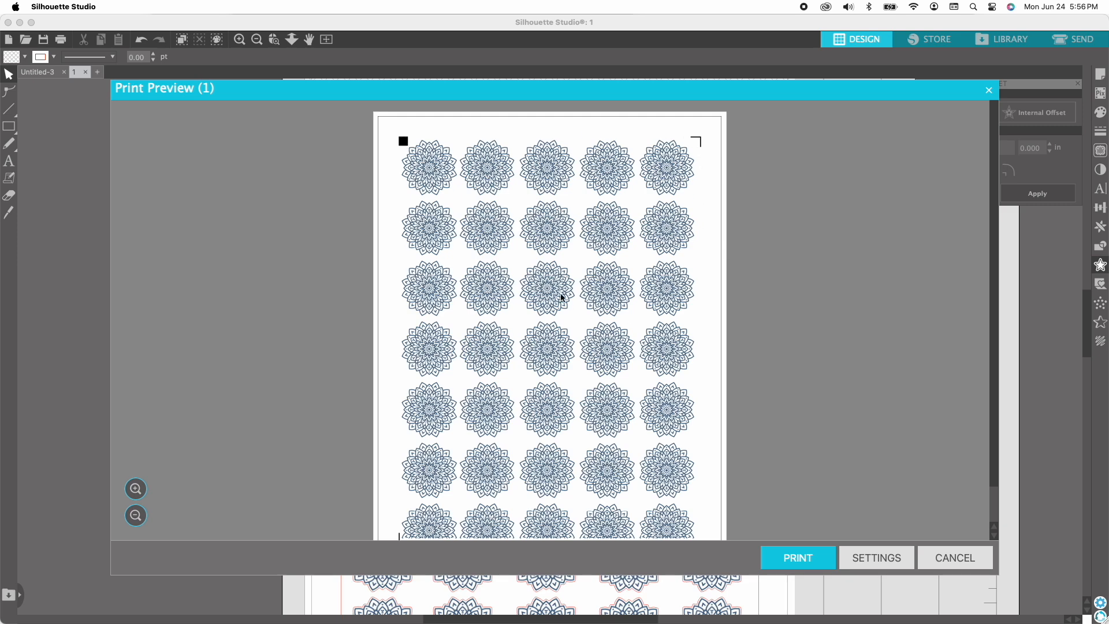
click(948, 563)
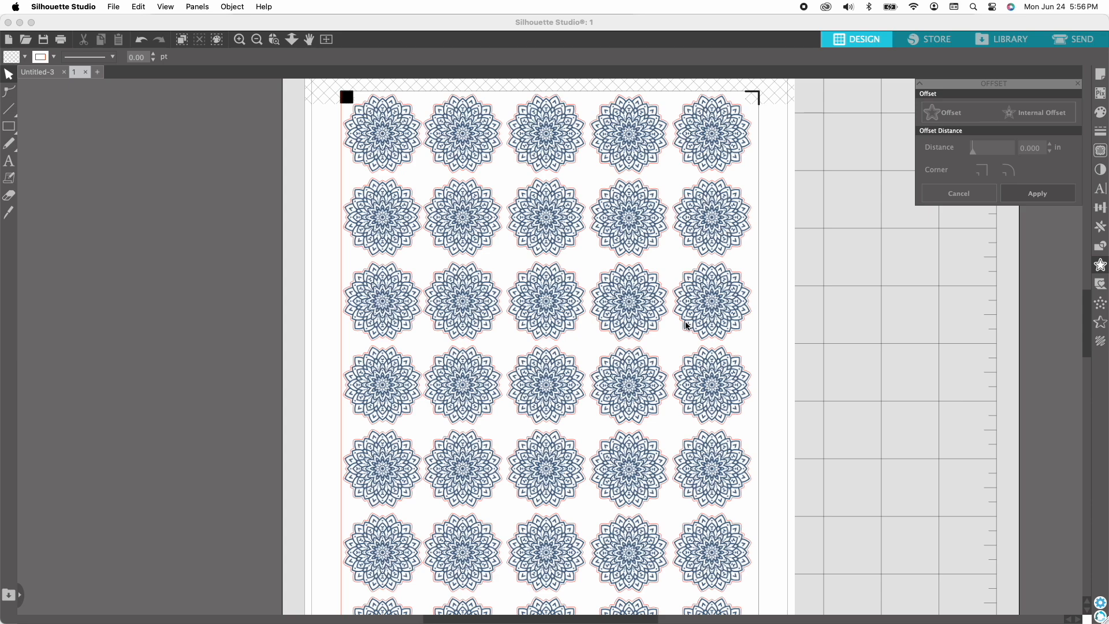
click(1073, 39)
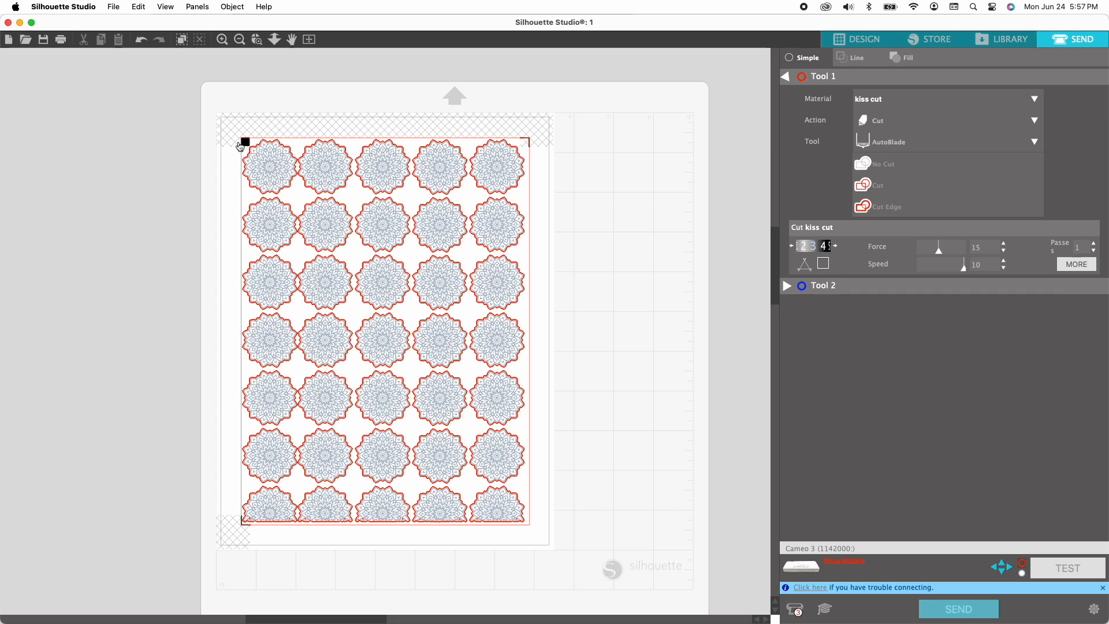
Review sheet 1's page setup and registration mark settings, and recheck its cut layout in the send view.
click(855, 39)
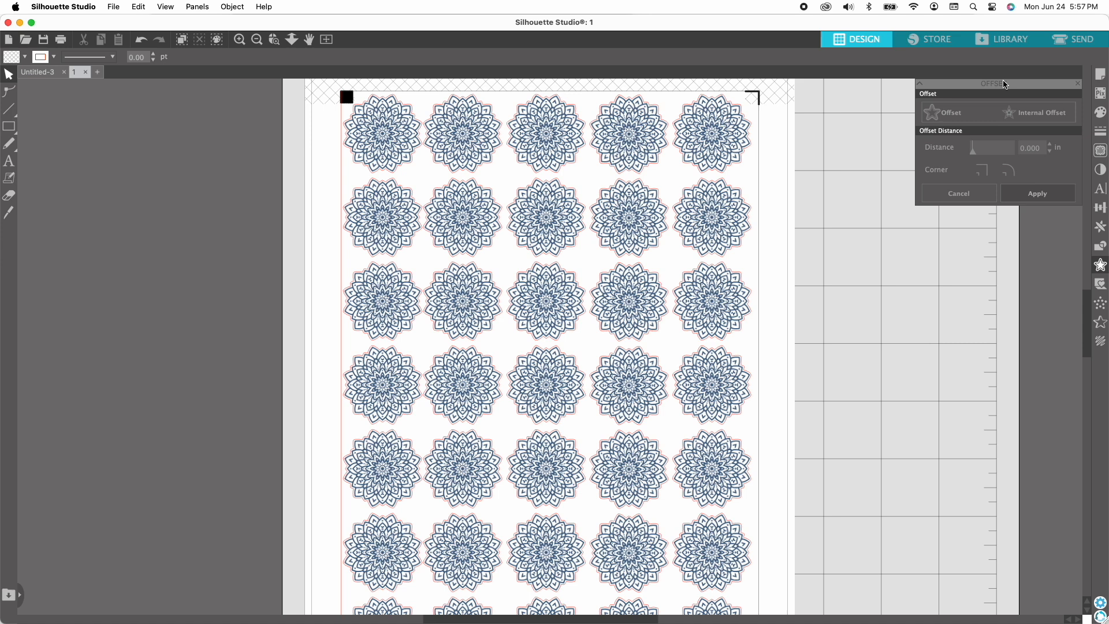
click(1100, 75)
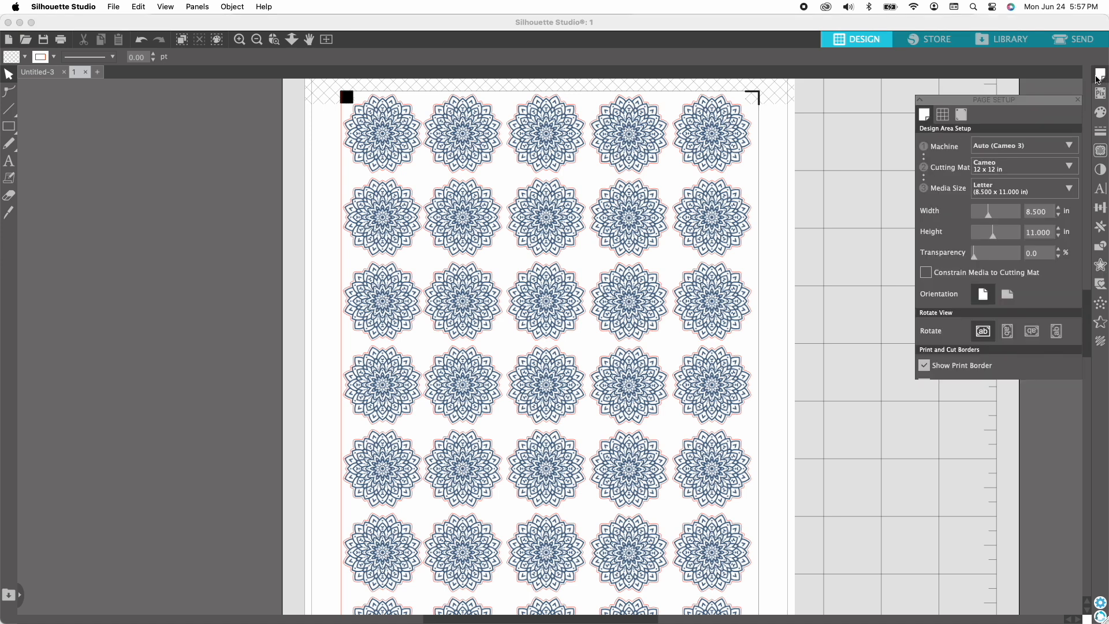
click(959, 103)
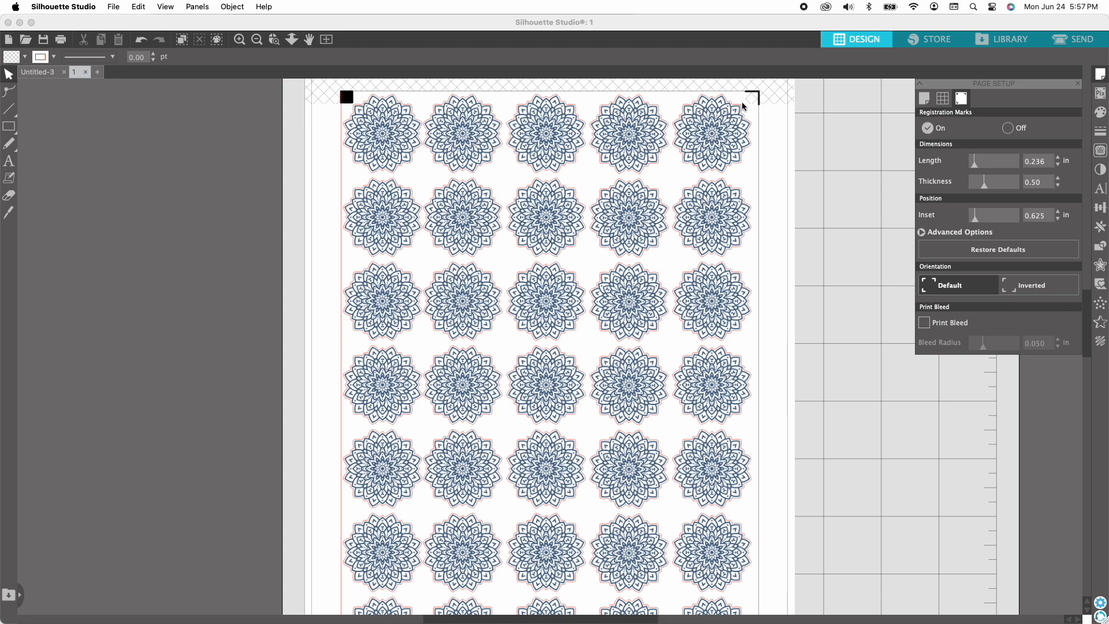
click(1068, 45)
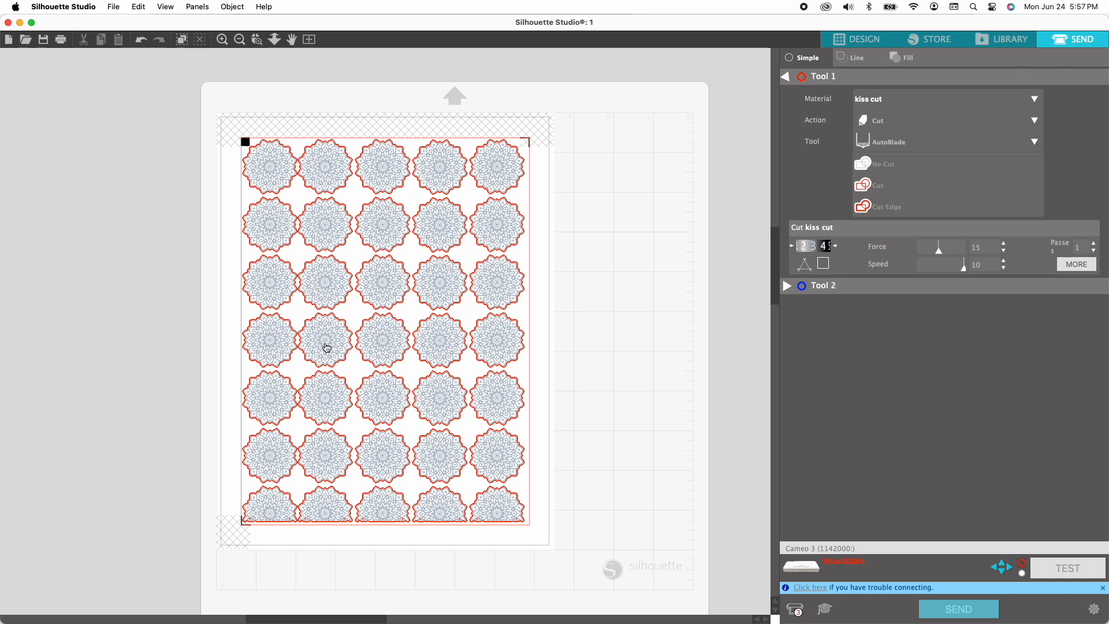
Return to the design view and open the second sticker sheet, 2.png, from the Master Stickers folder.
click(857, 41)
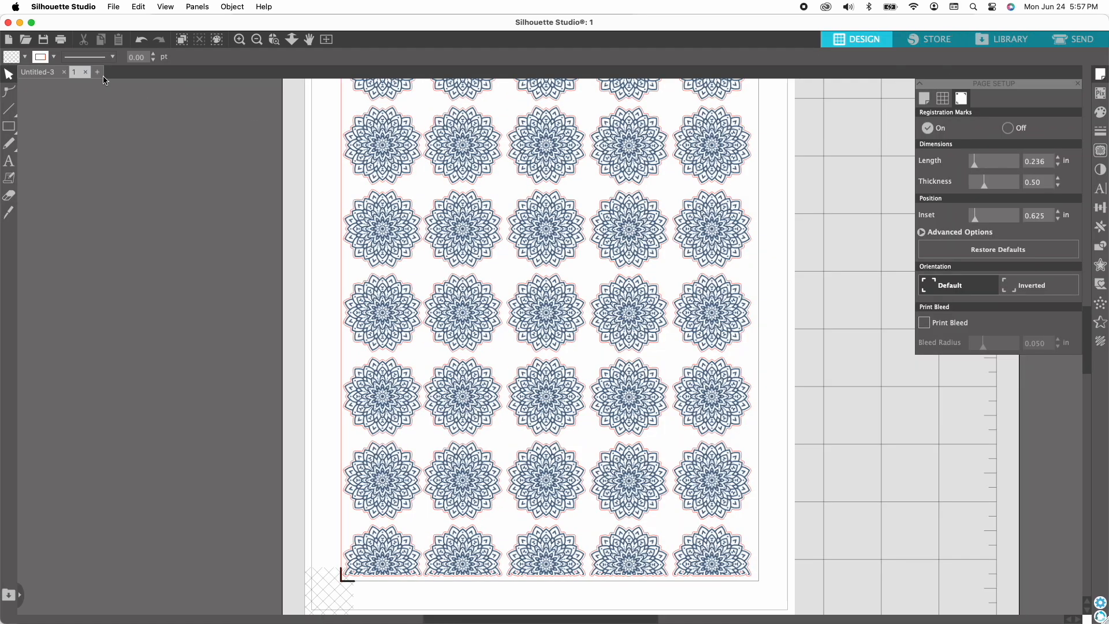
click(25, 39)
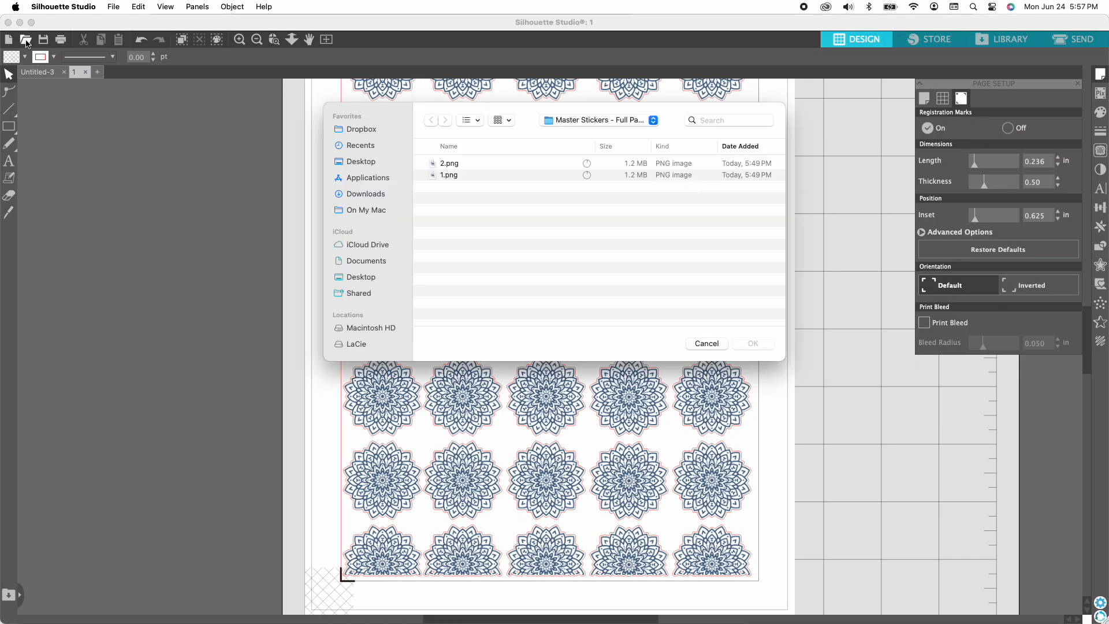
click(454, 164)
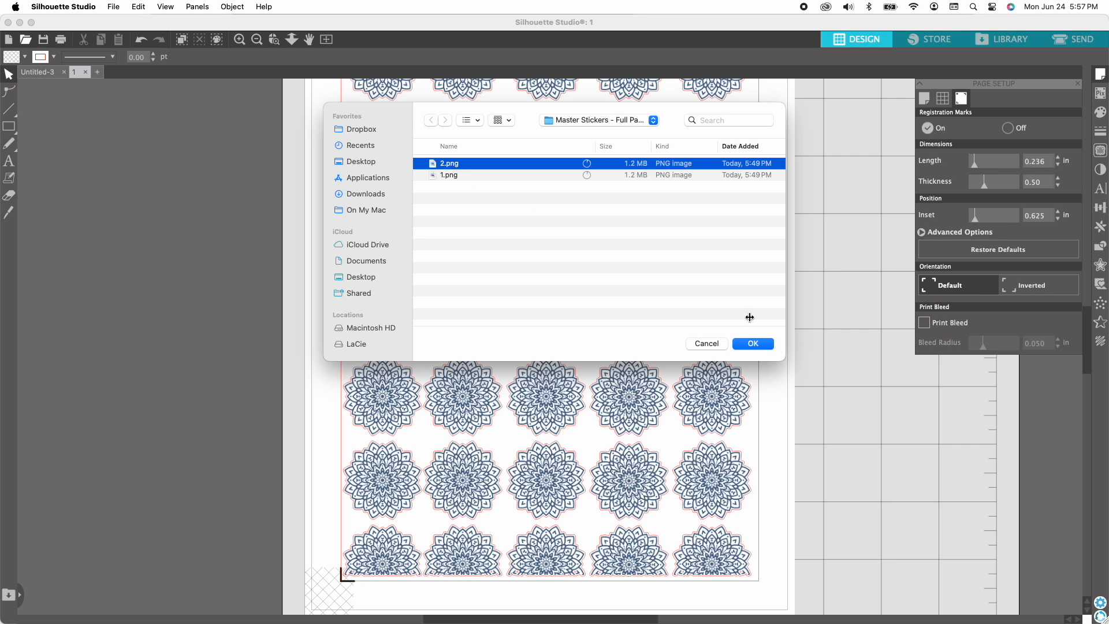
click(753, 343)
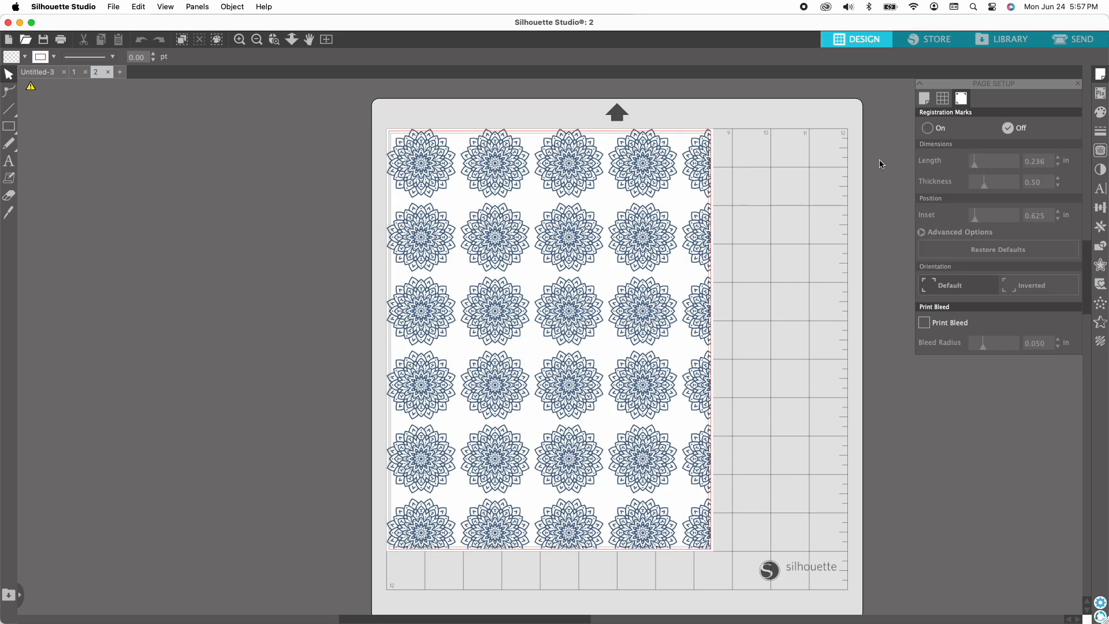
Turn on registration marks for the newly opened sheet.
click(924, 98)
click(965, 99)
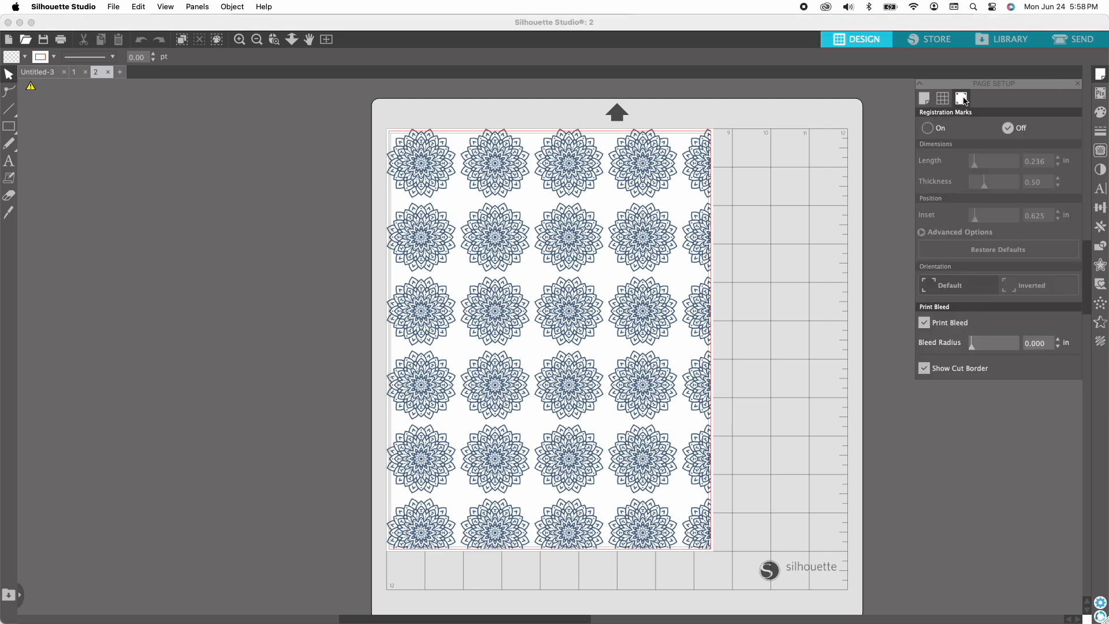
click(928, 128)
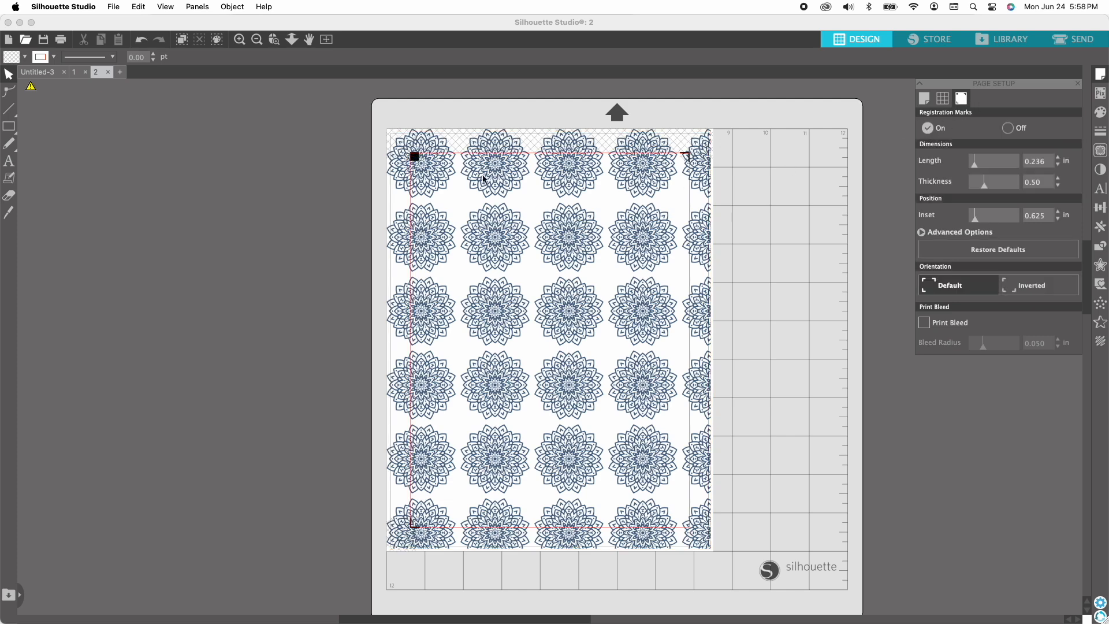
Scale the mandala image down to about 7.14 × 9.24 in and position it within the registration mark borders.
click(714, 132)
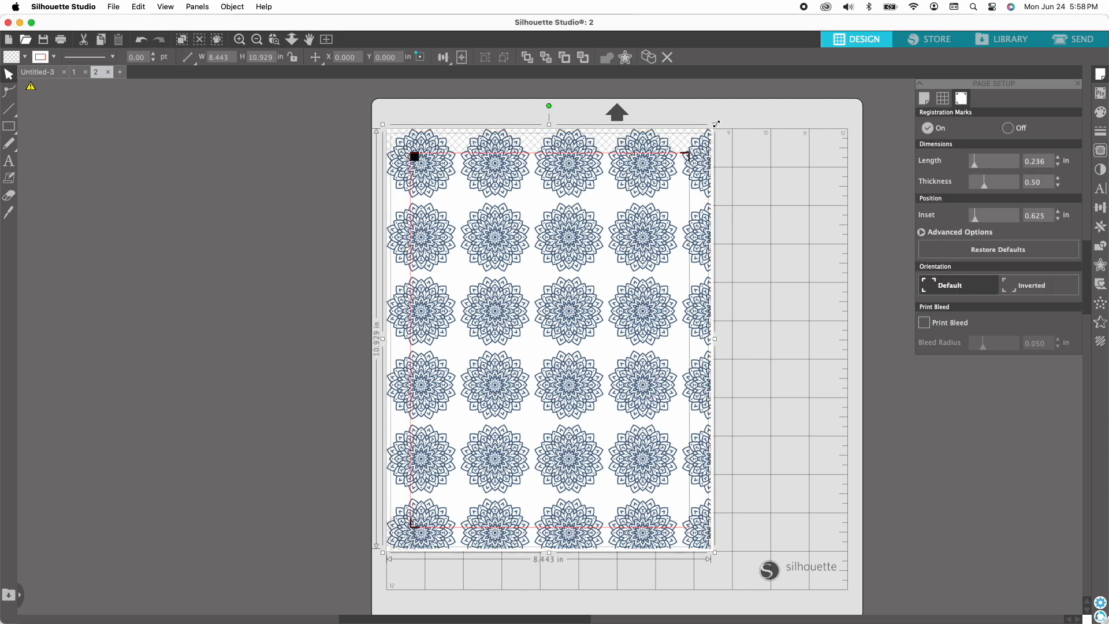
drag(706, 132, 668, 186)
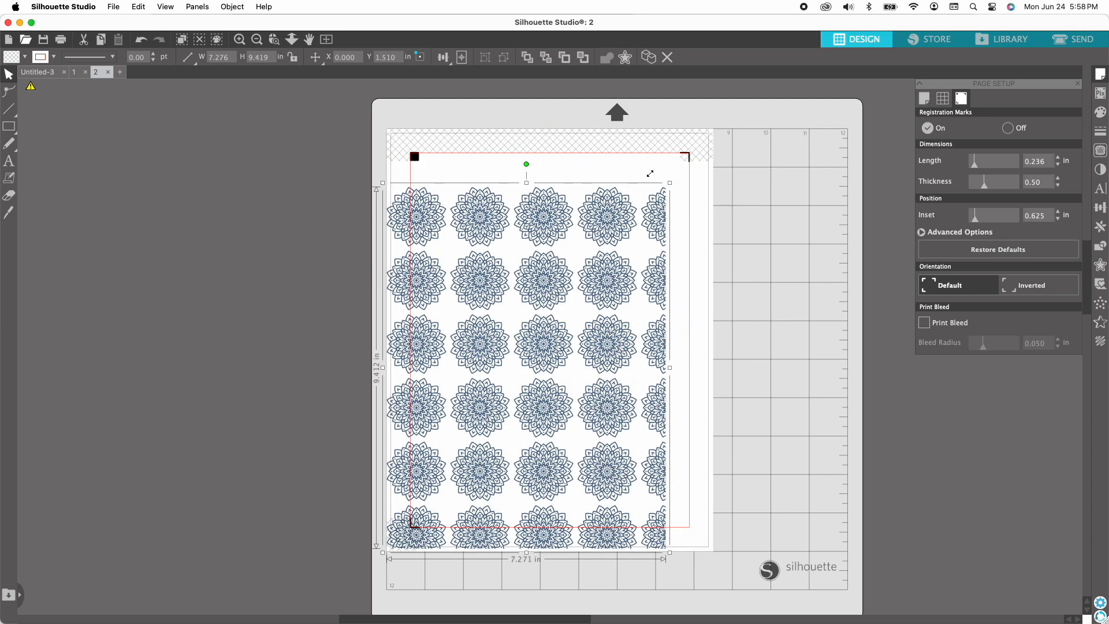
drag(542, 275, 564, 247)
drag(693, 159, 689, 160)
drag(590, 257, 591, 251)
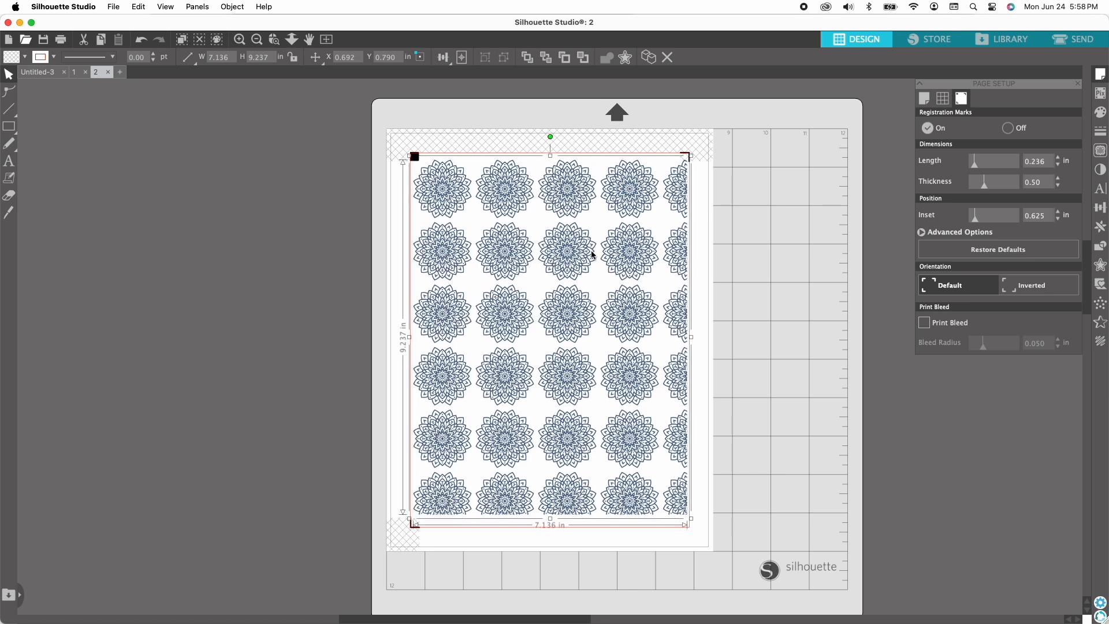
click(758, 252)
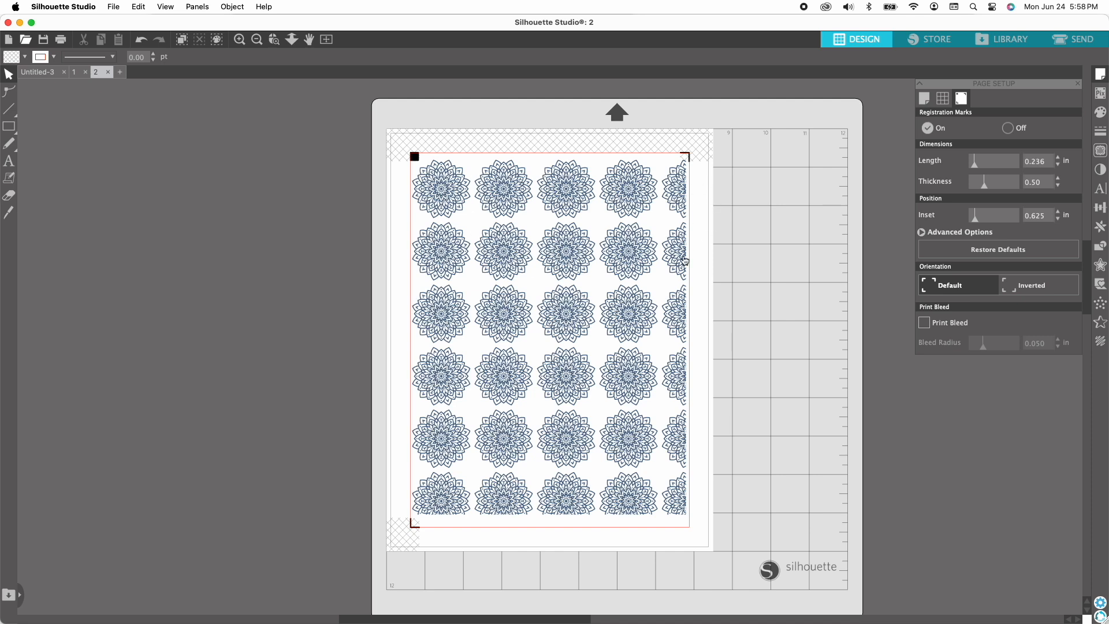
Trace the outer edges of the mandalas at 100% threshold, using a trace area of about 8.59 × 10.57 in.
click(1100, 152)
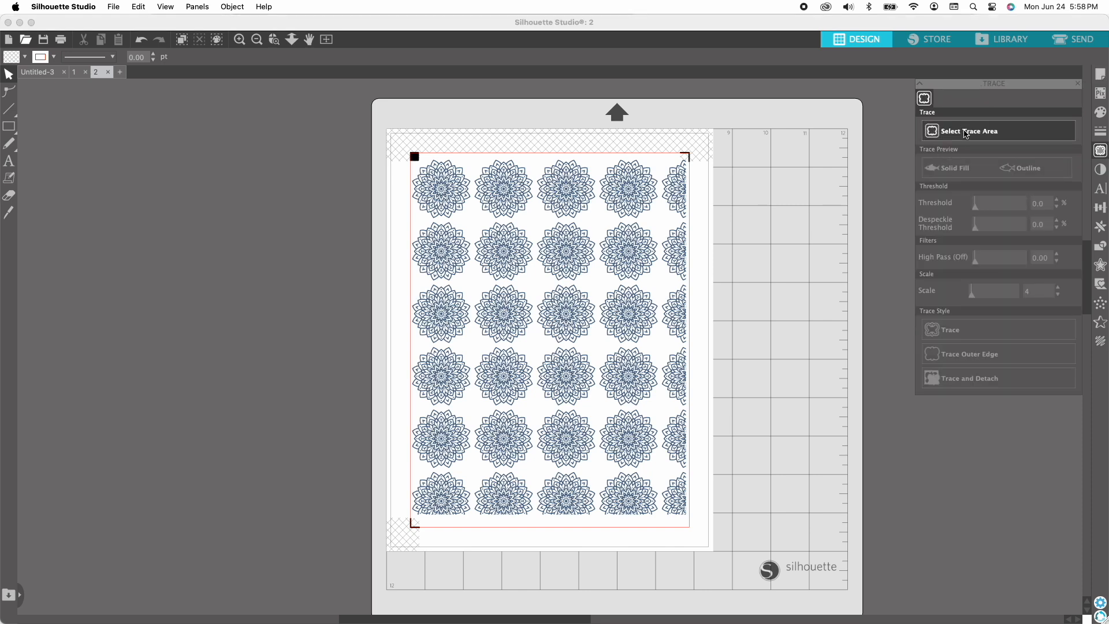
click(966, 132)
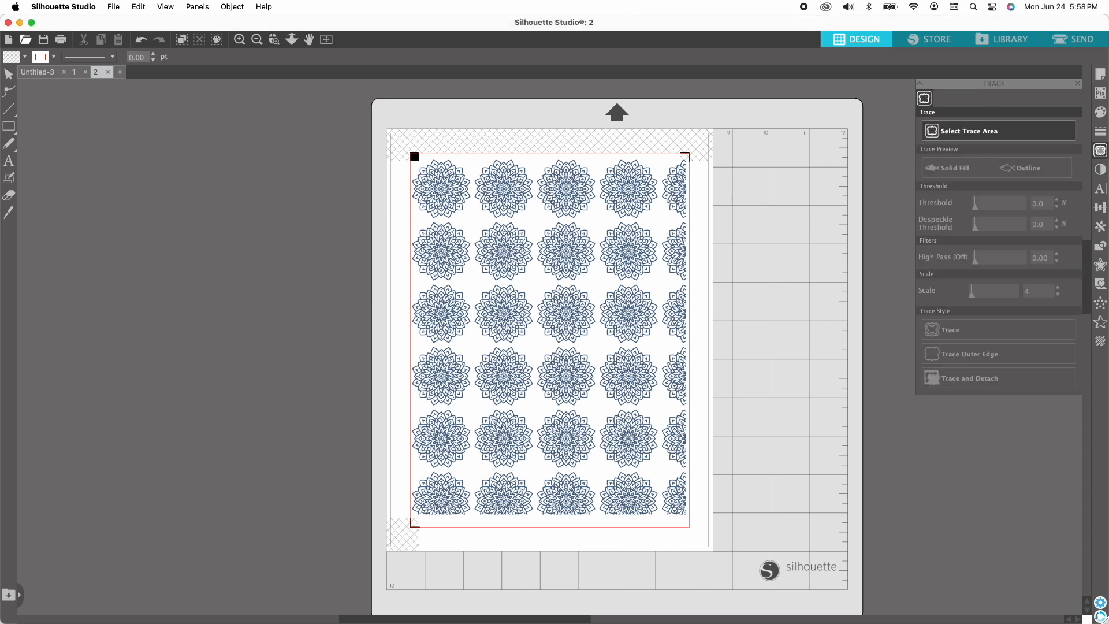
mouse_move(394, 145)
mouse_down()
mouse_move(584, 237)
mouse_move(727, 548)
mouse_up()
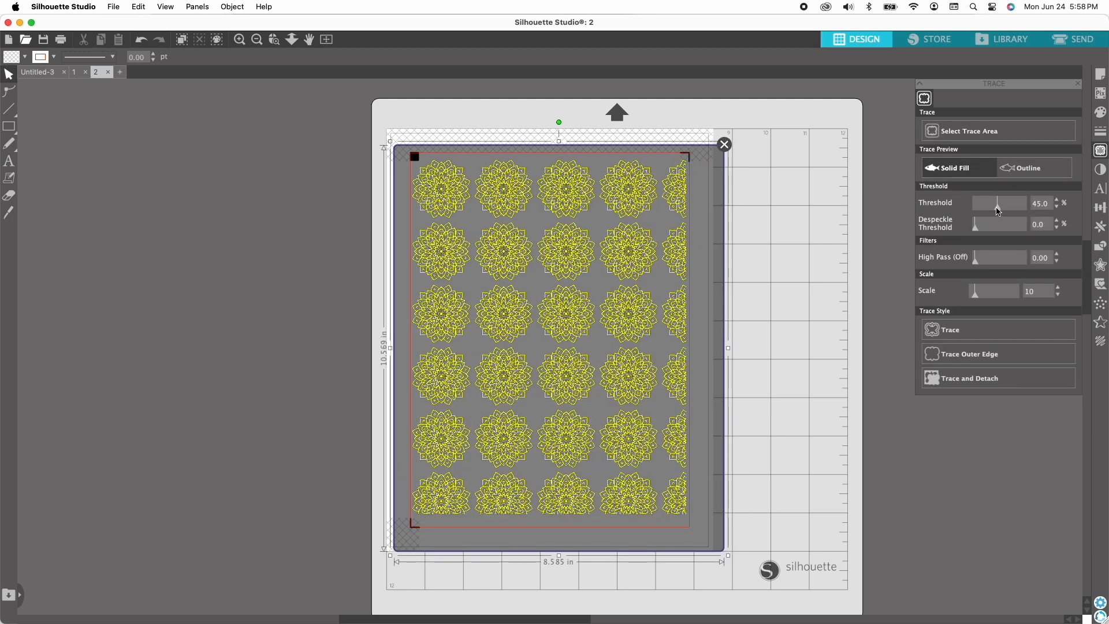
drag(997, 211, 1036, 211)
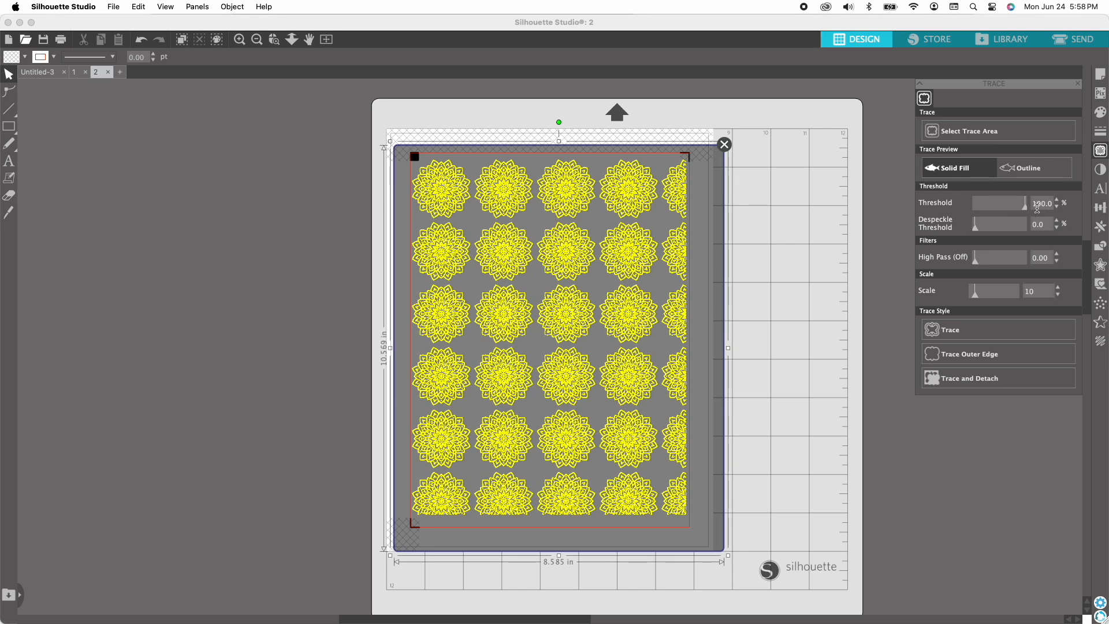
click(957, 359)
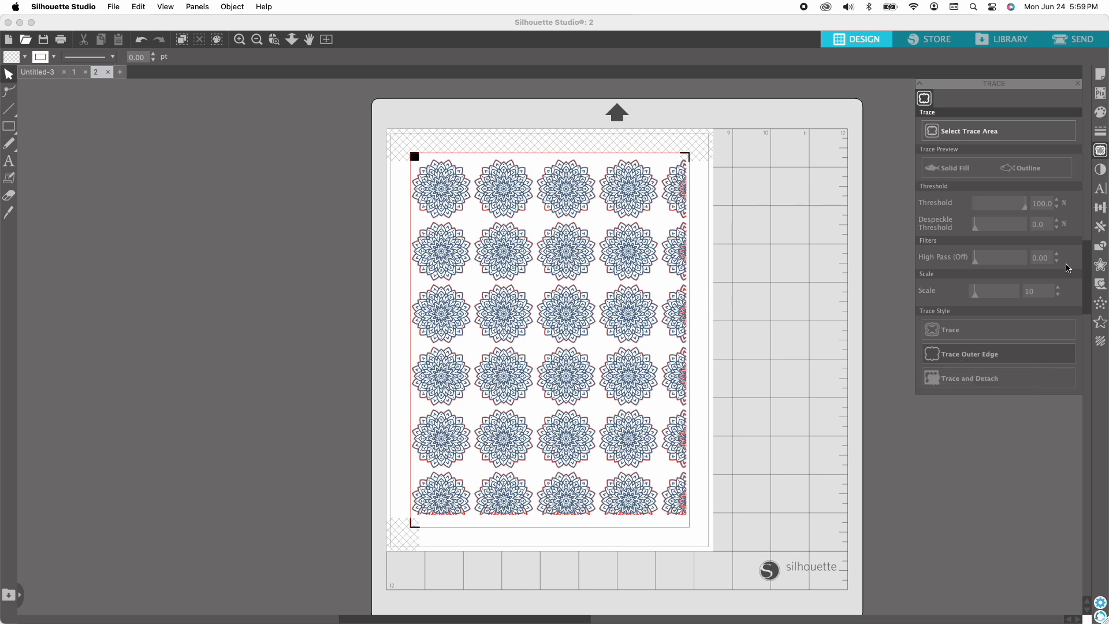
Apply a 0.018 in outward offset with rounded corners to the traced mandala outlines.
click(240, 40)
click(240, 40)
click(240, 40)
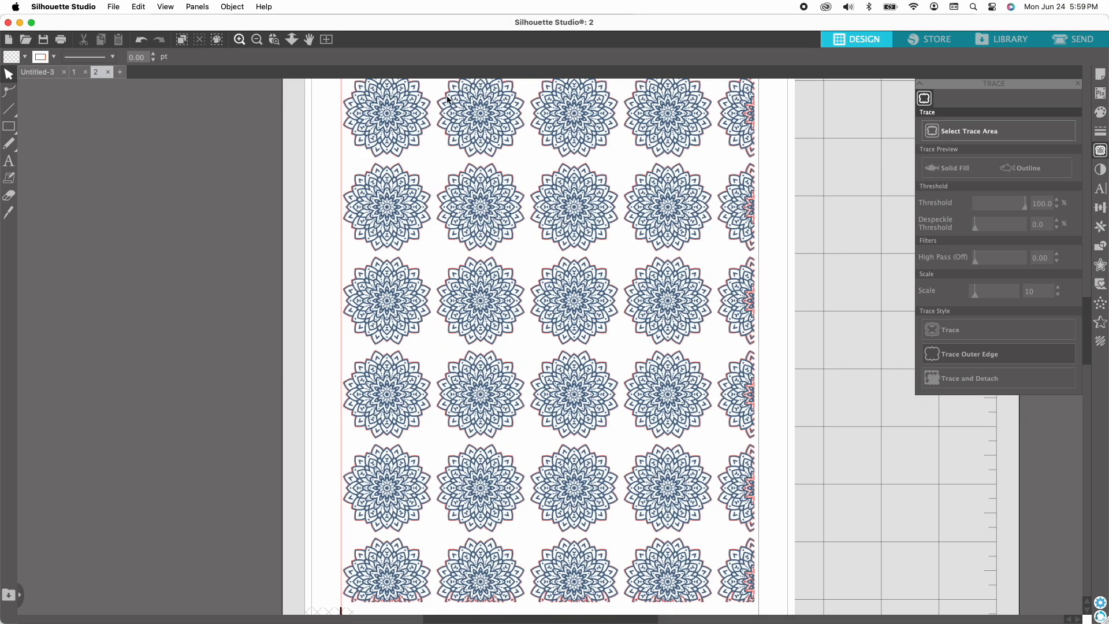
click(1101, 266)
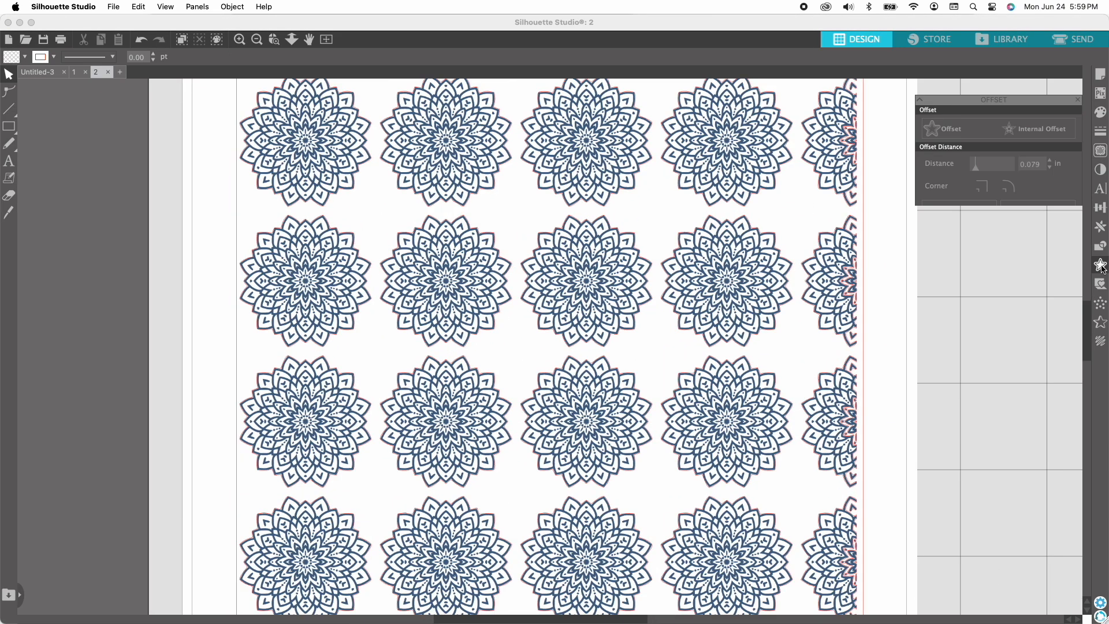
click(756, 335)
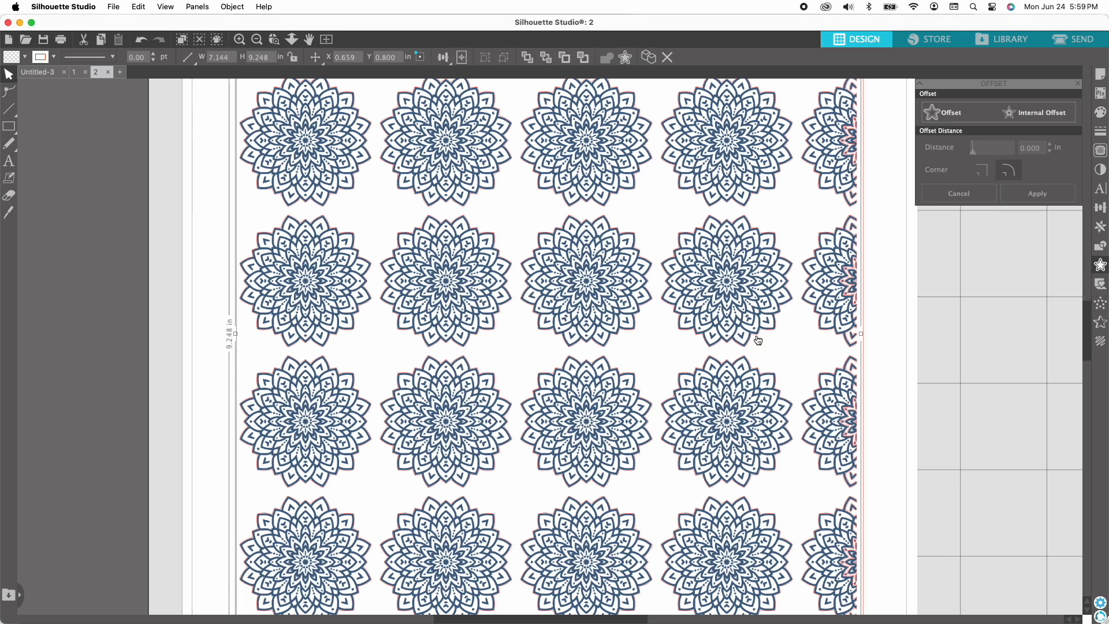
click(935, 116)
click(751, 202)
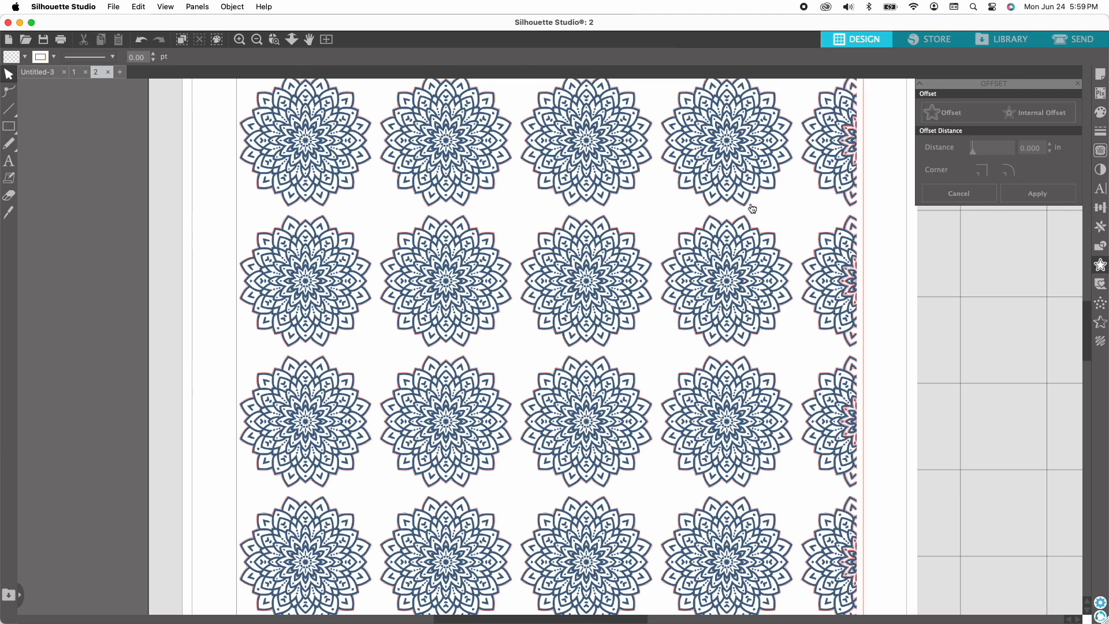
click(750, 199)
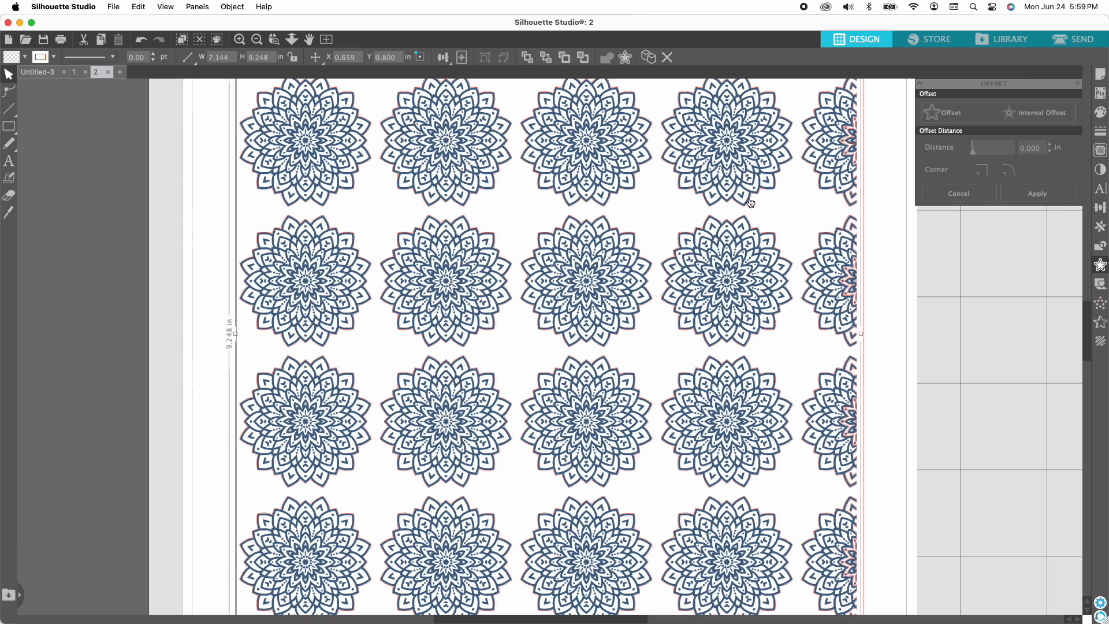
click(952, 116)
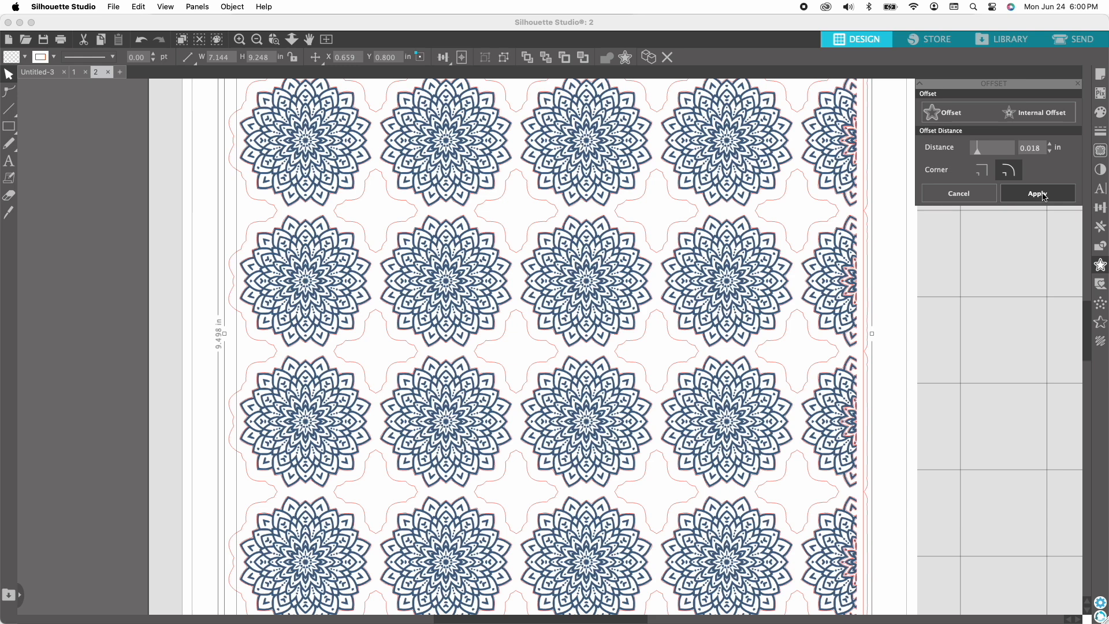
click(1043, 197)
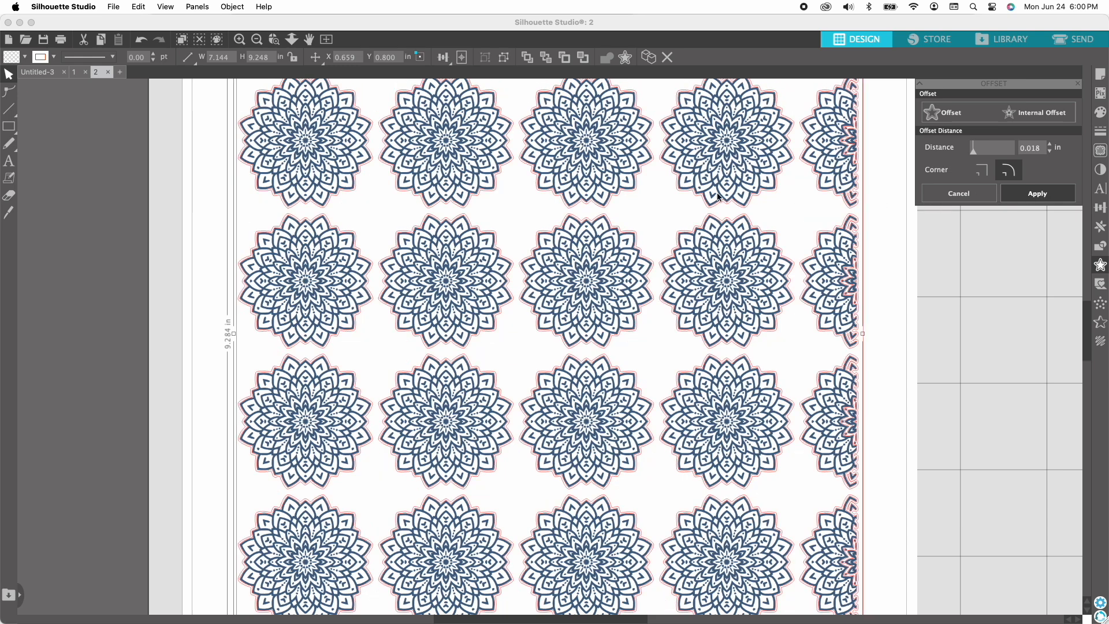
Delete the original inner trace lines around the mandalas, keeping the offset outlines as cut lines.
click(244, 41)
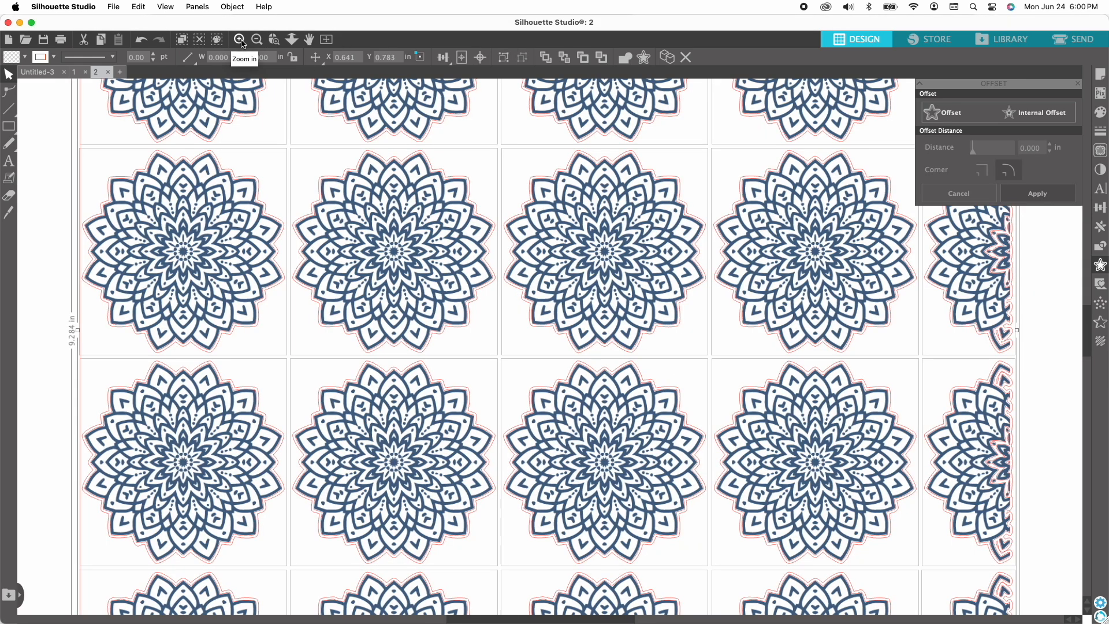
click(241, 40)
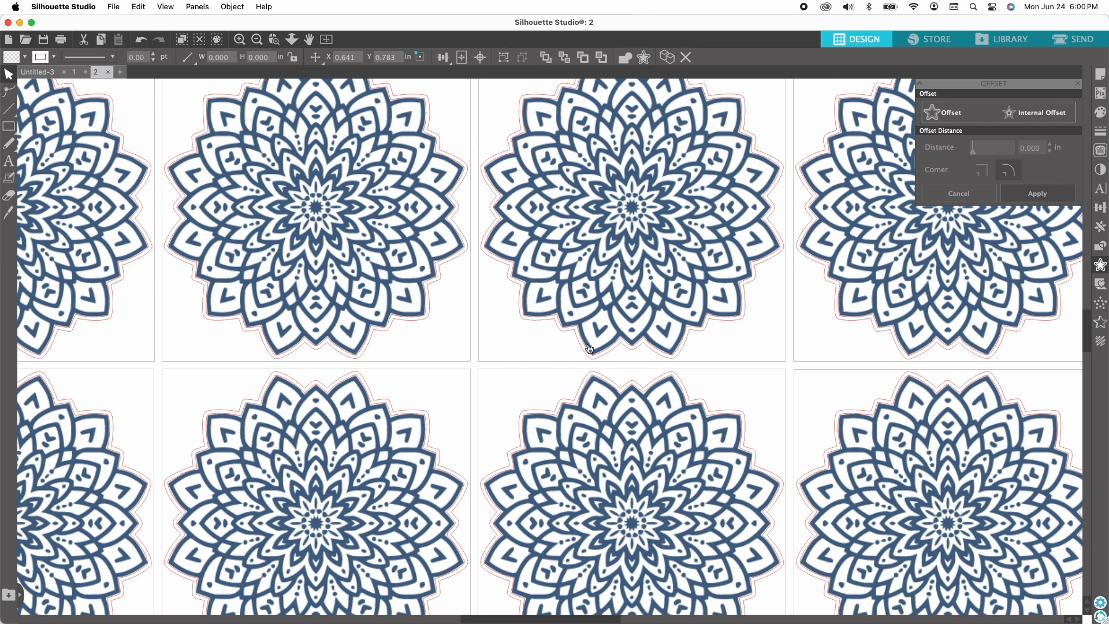
click(645, 343)
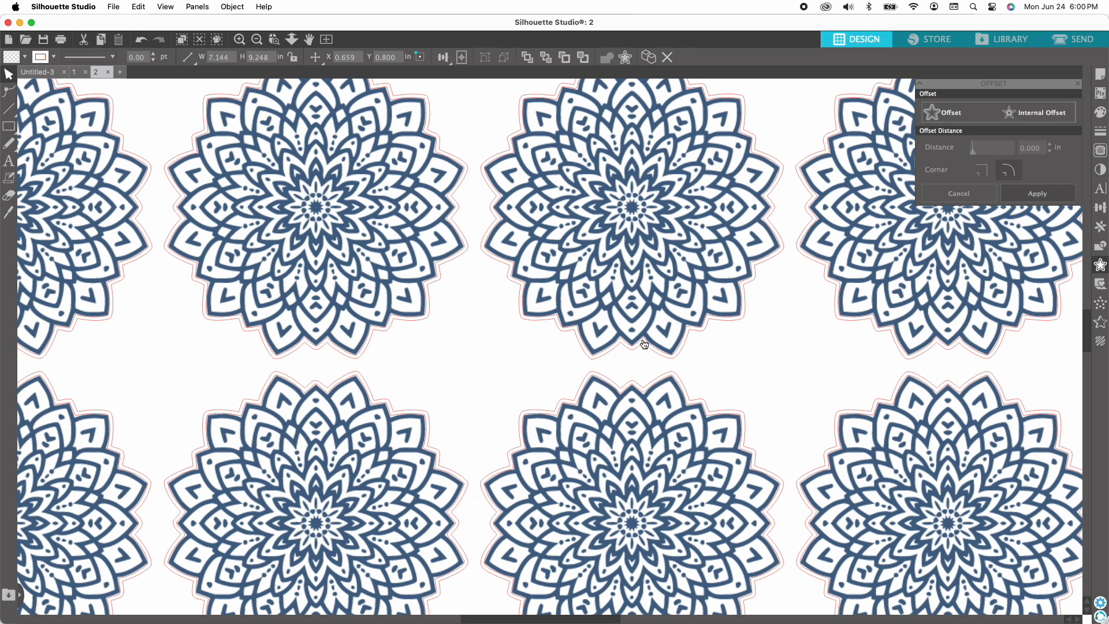
click(642, 339)
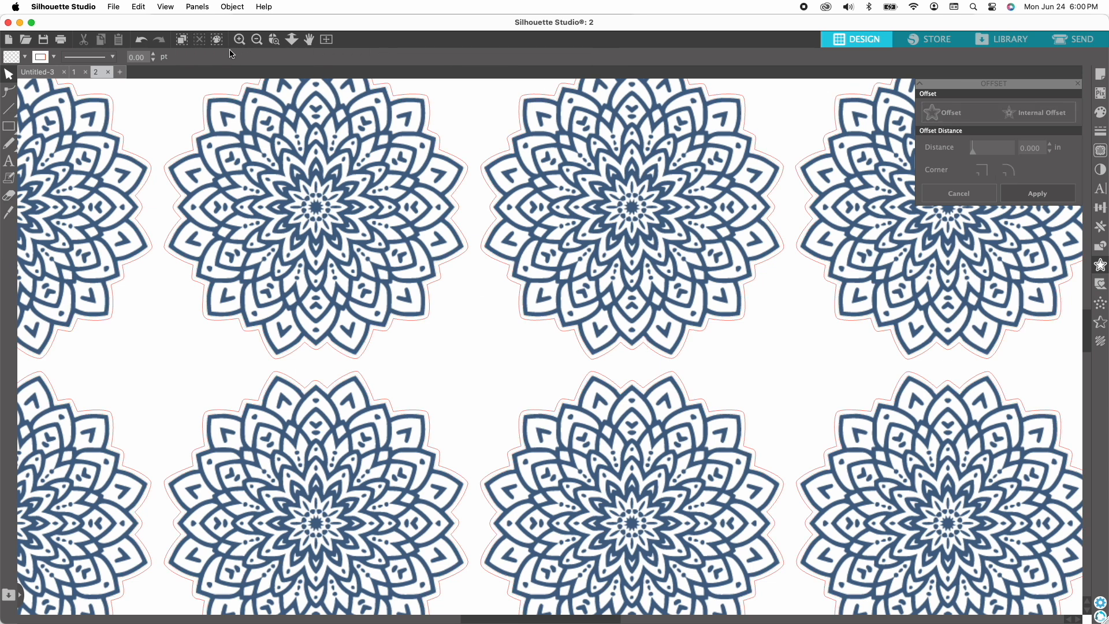
Inspect the offset outlines across the whole sheet, check the cut layout in the send view, and return to the design.
click(257, 40)
click(257, 40)
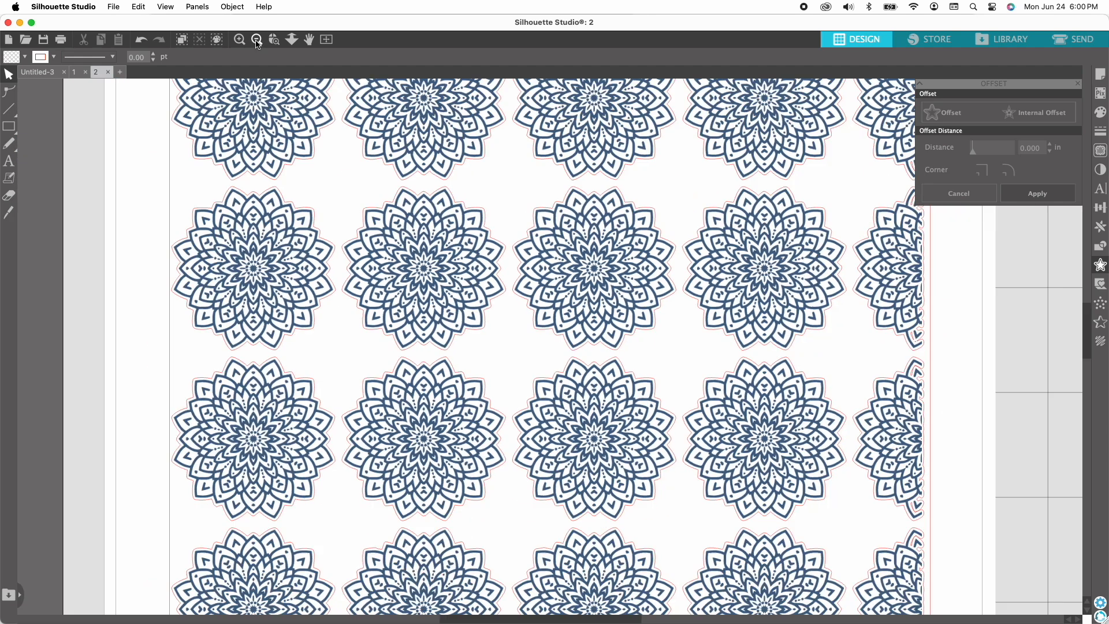
click(257, 40)
click(257, 40)
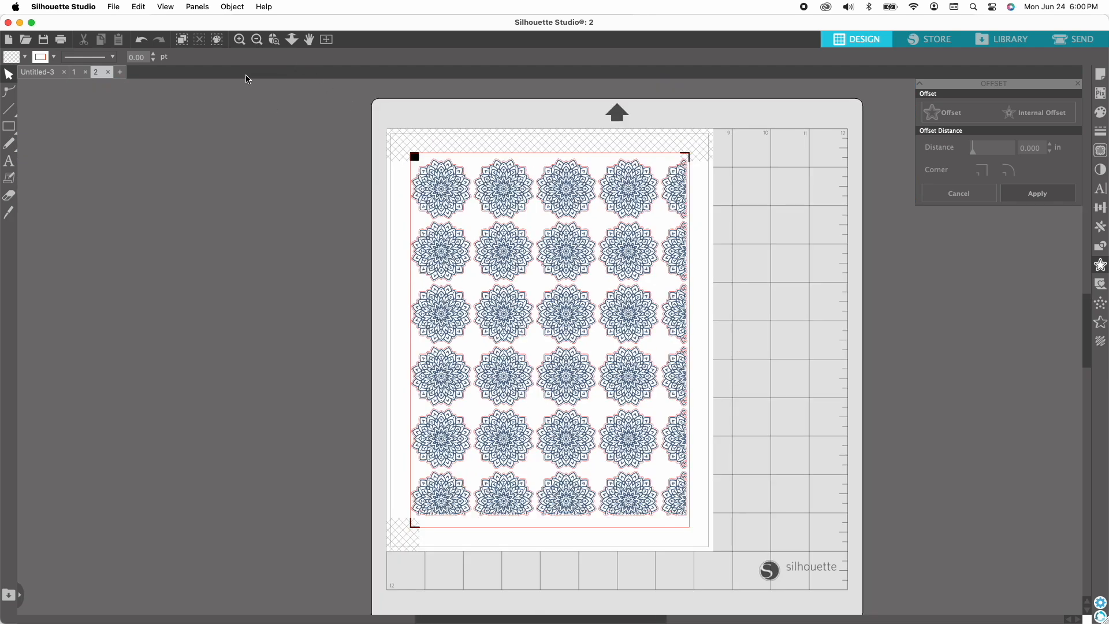
click(240, 41)
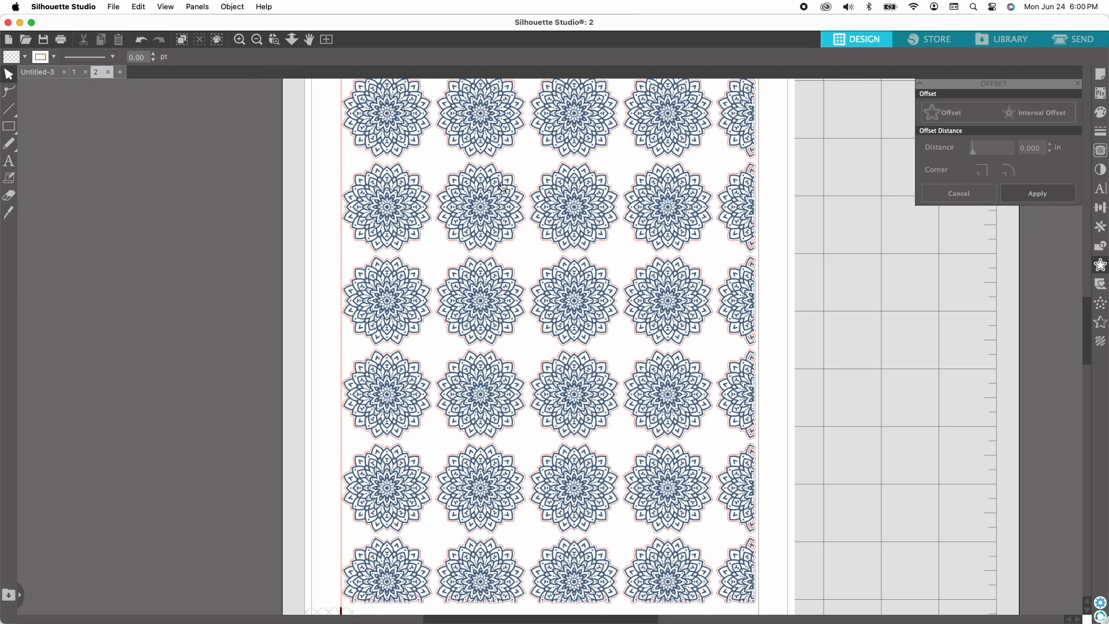
scroll(502, 186, up, 5)
click(1078, 44)
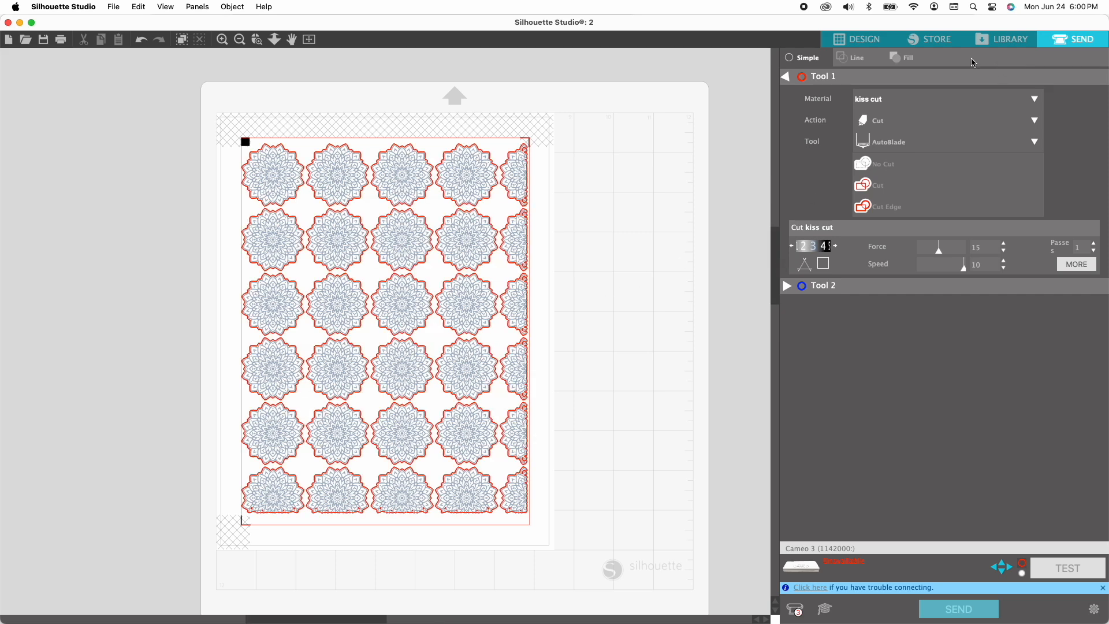
click(857, 39)
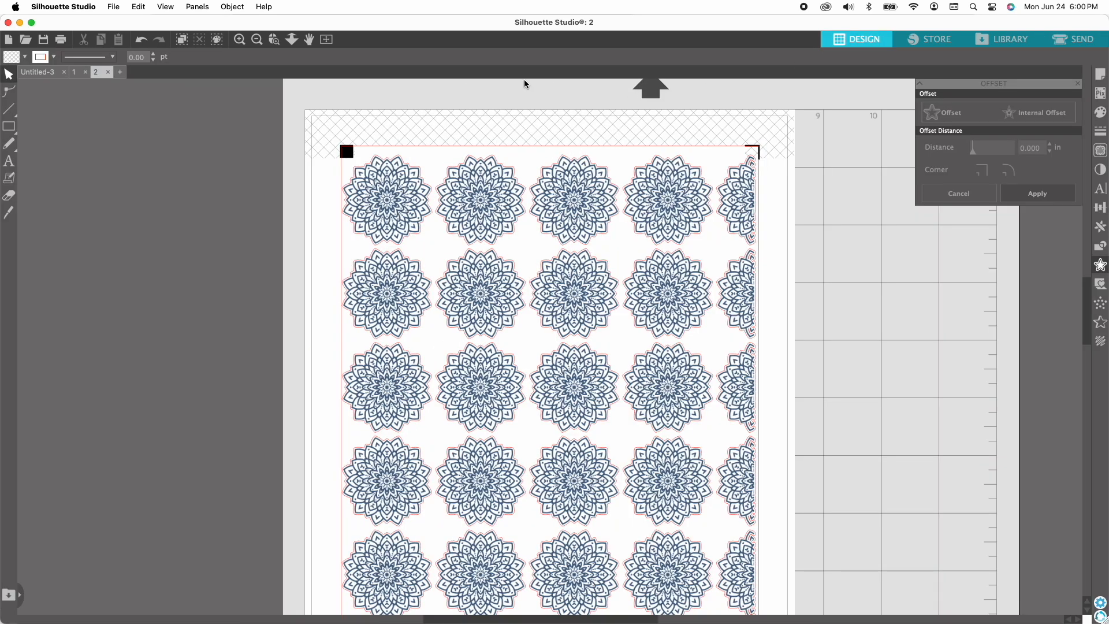
Check the sheet in the print preview, cancel the preview, and review the kiss cut settings for sending.
click(61, 40)
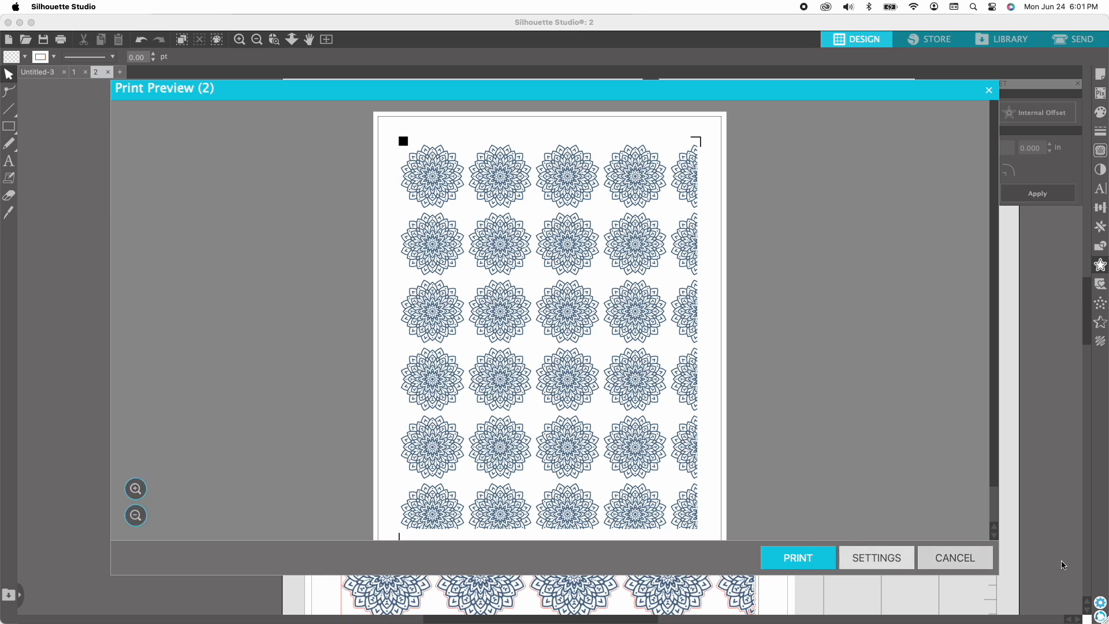
click(956, 558)
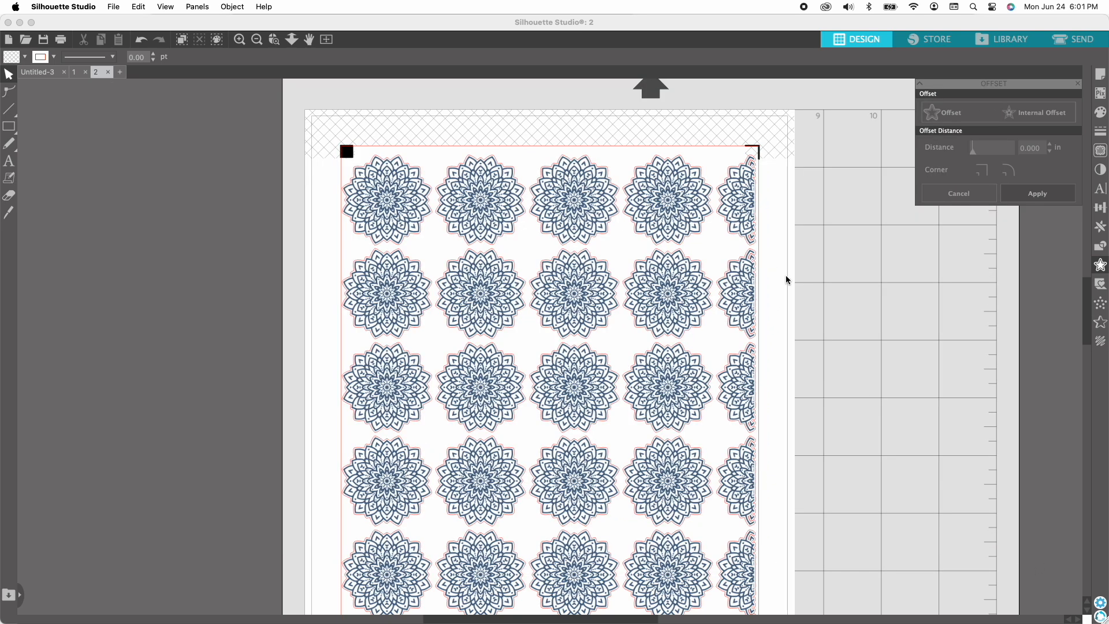
click(1072, 42)
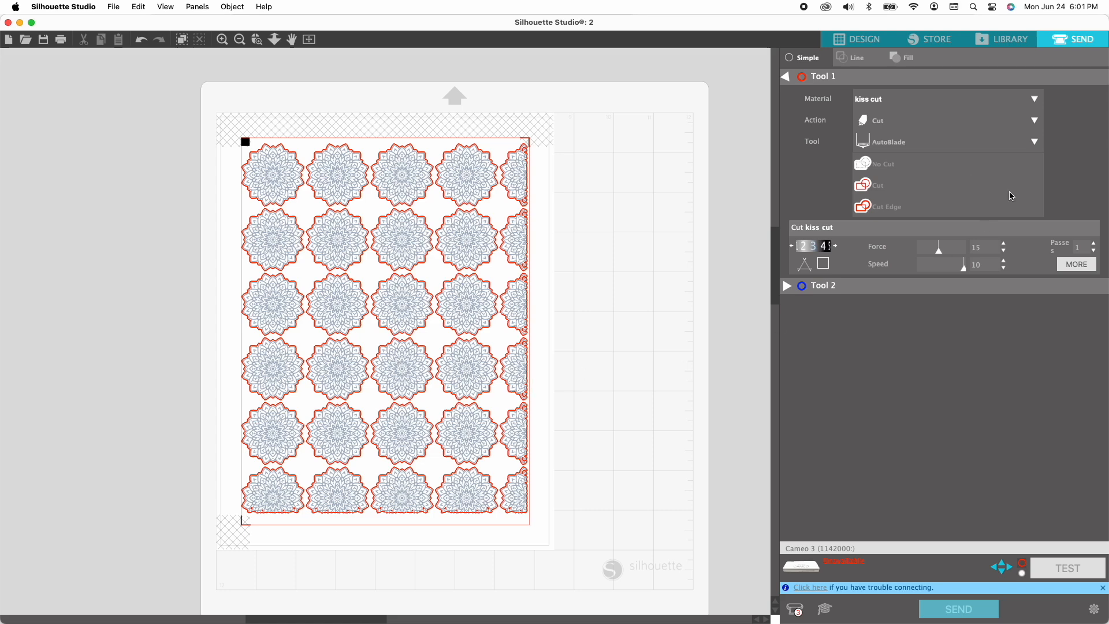
click(849, 40)
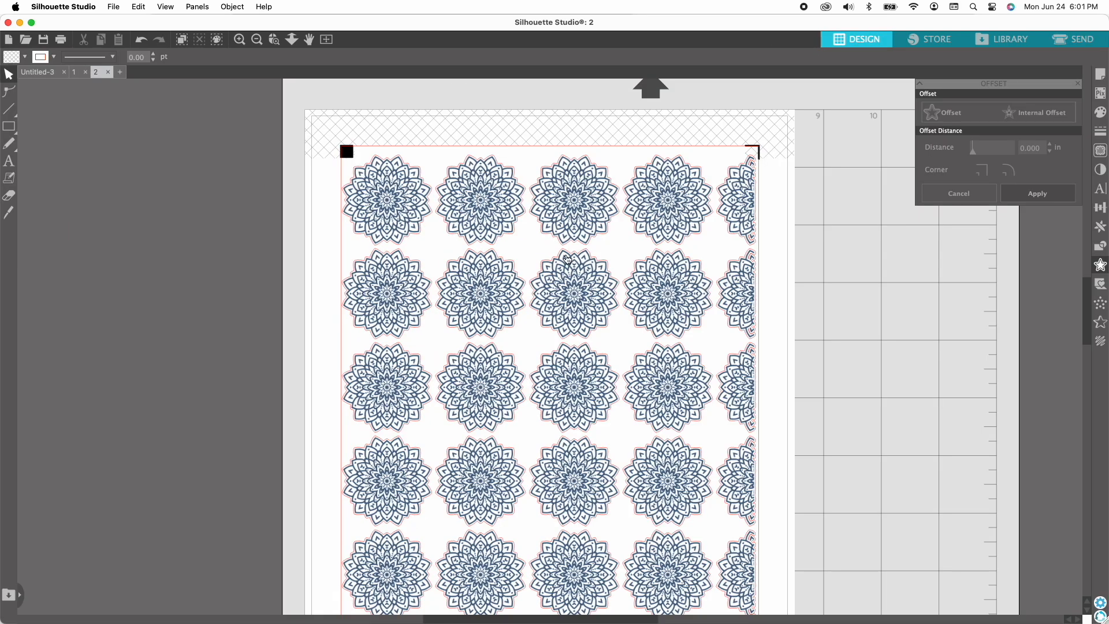